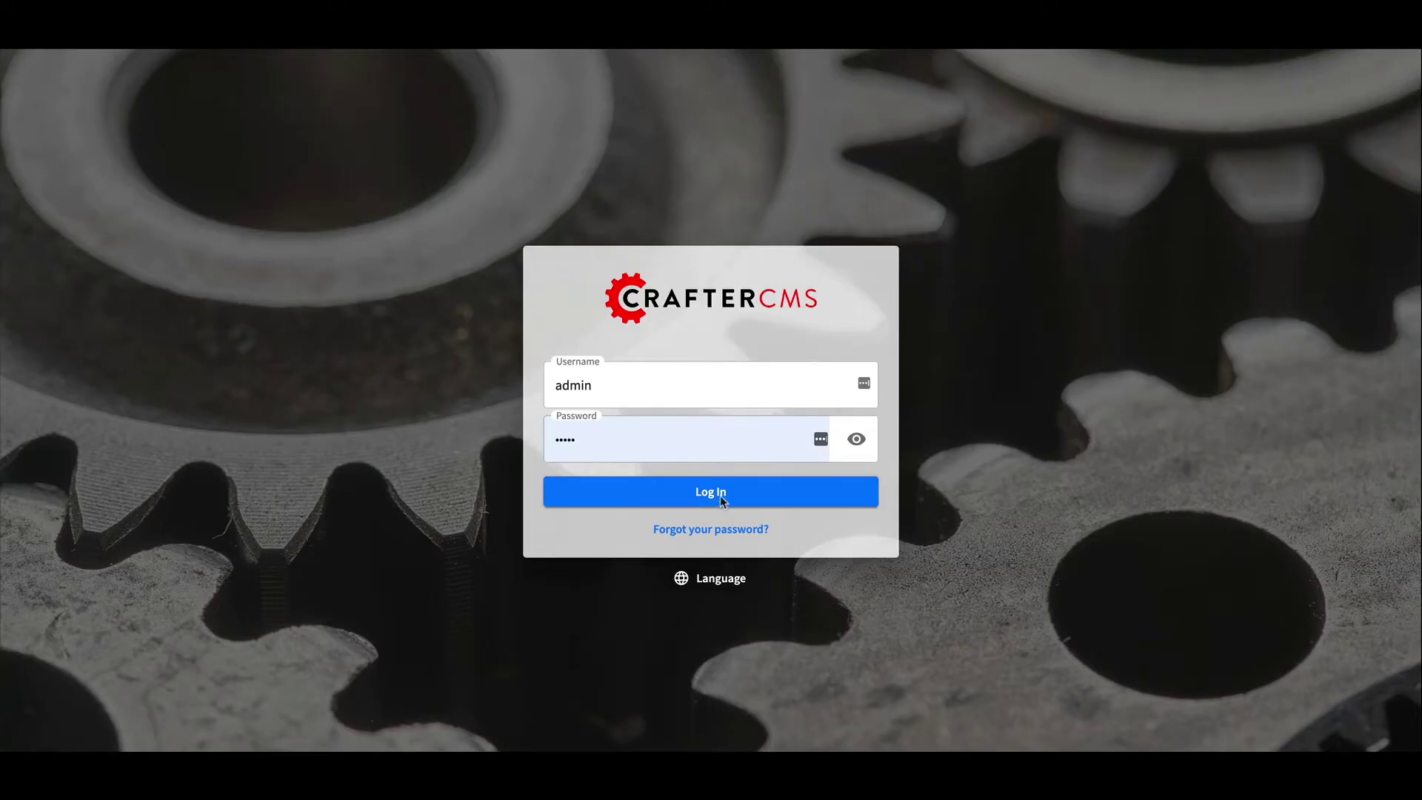
Log in to Crafter Studio with the administrator credentials
click(722, 496)
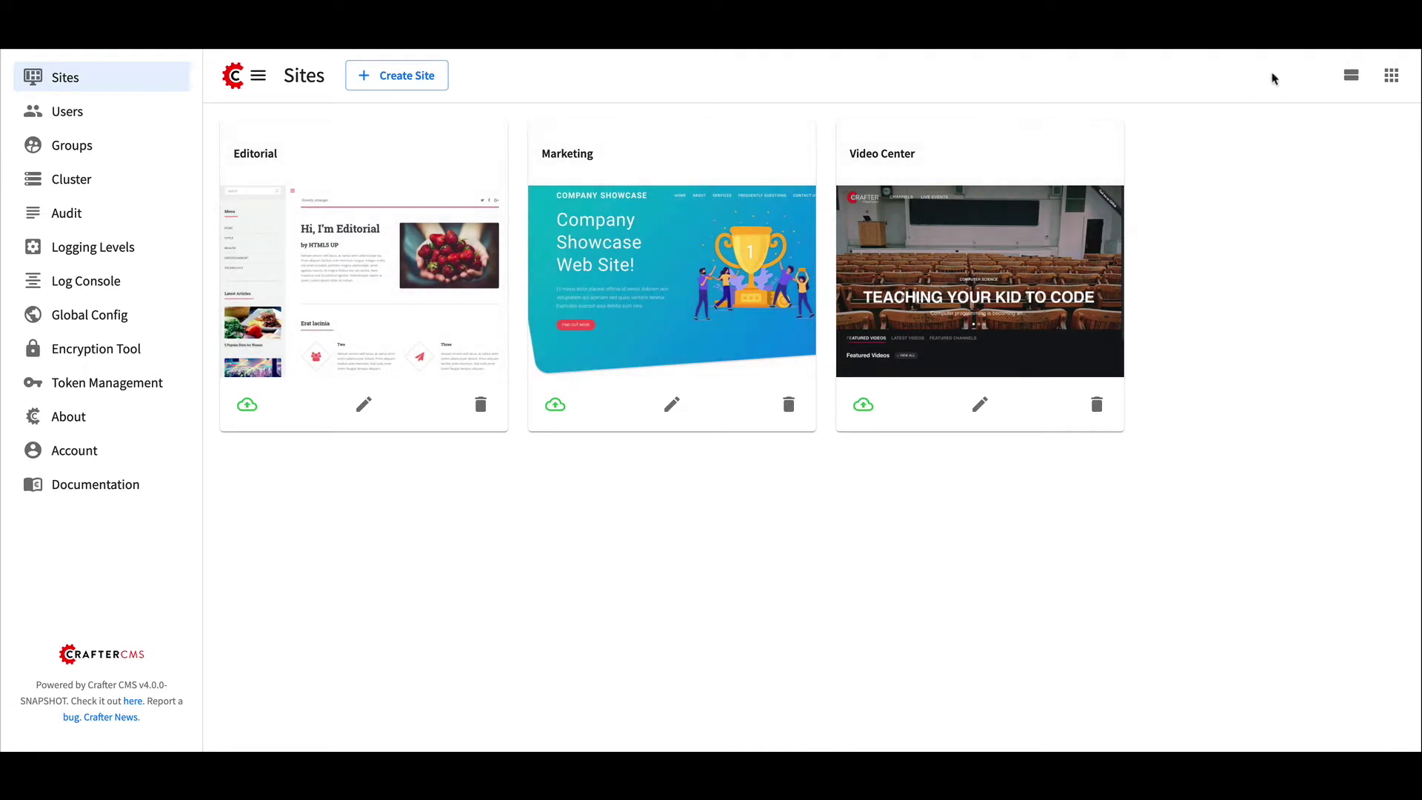
Switch the Sites list to rows and back, and check Editorial's publishing status
click(1351, 81)
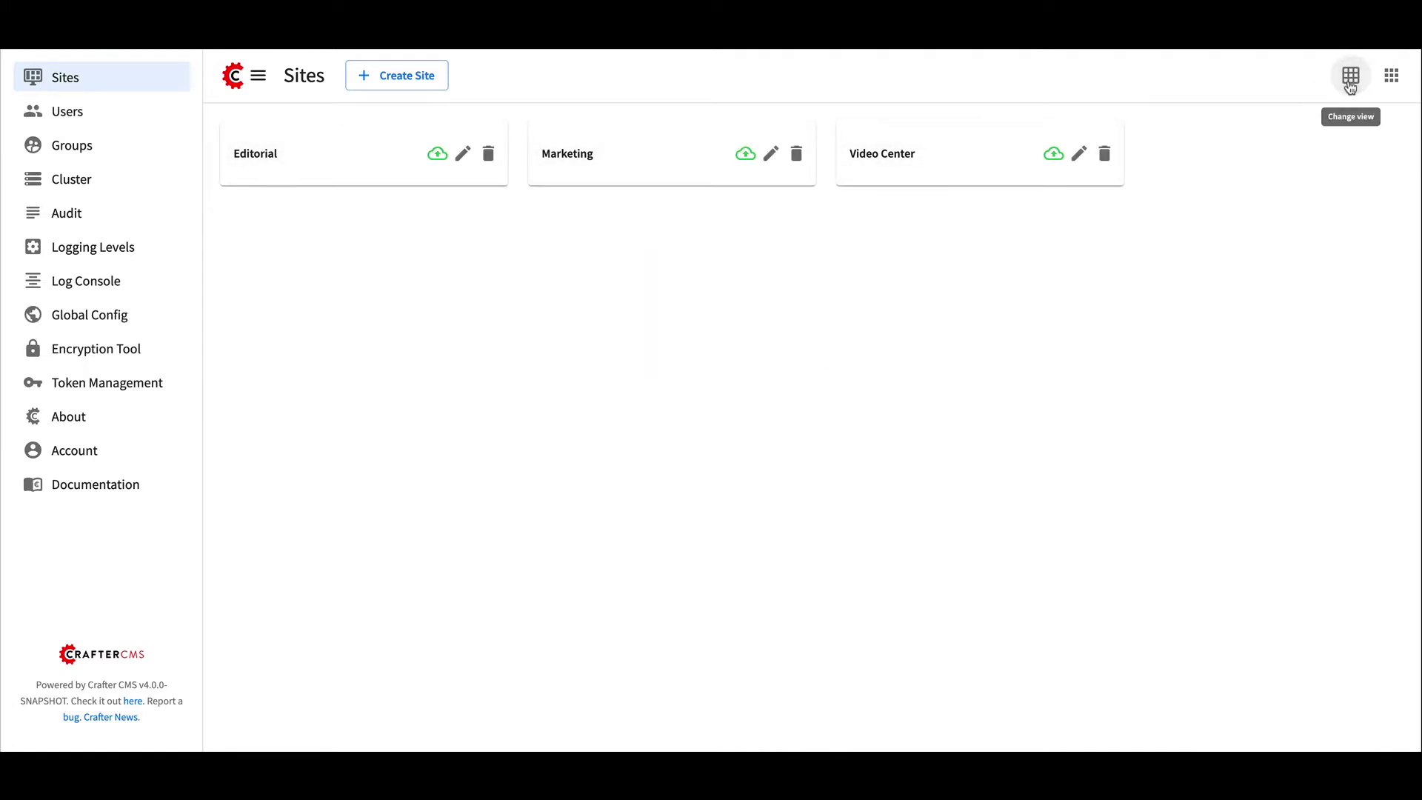
click(1350, 82)
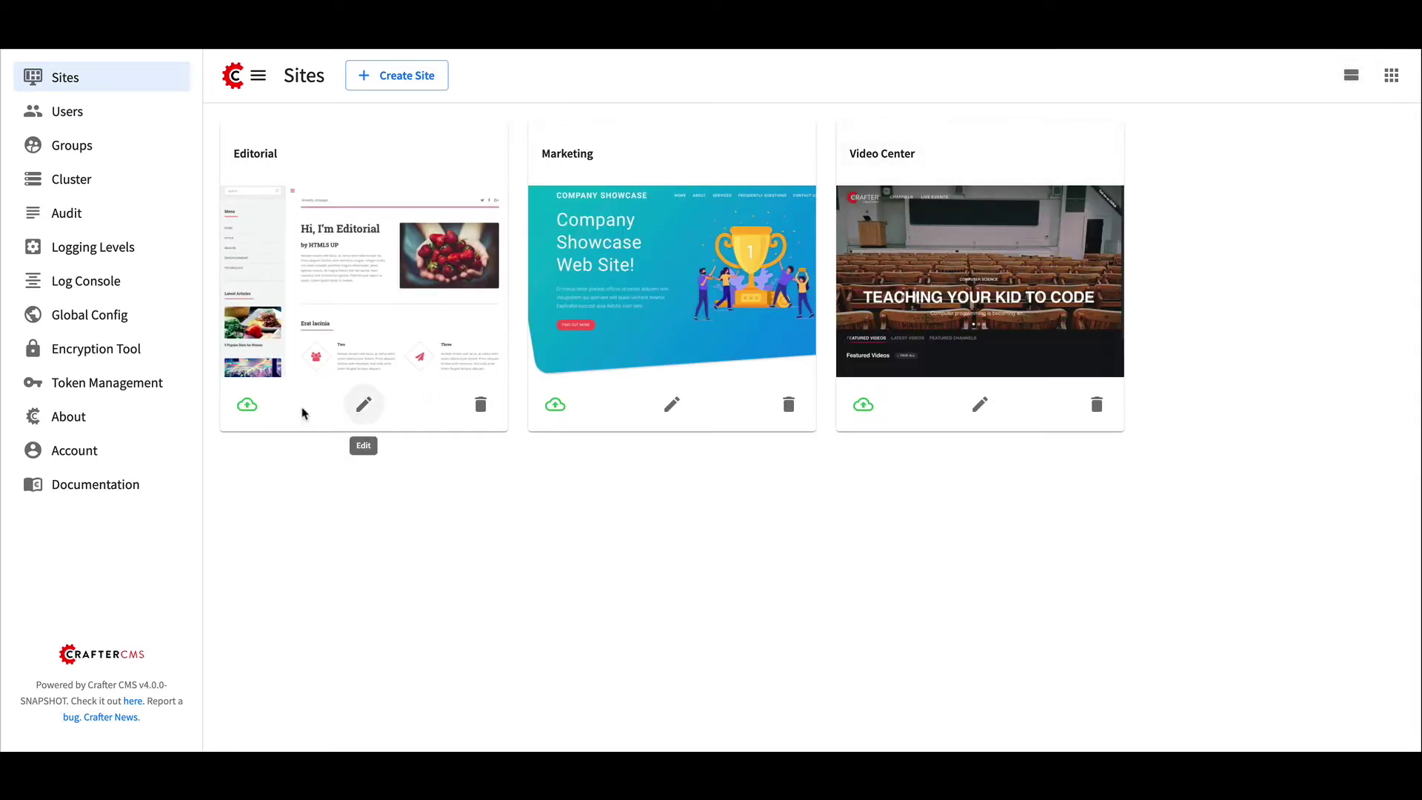
click(247, 405)
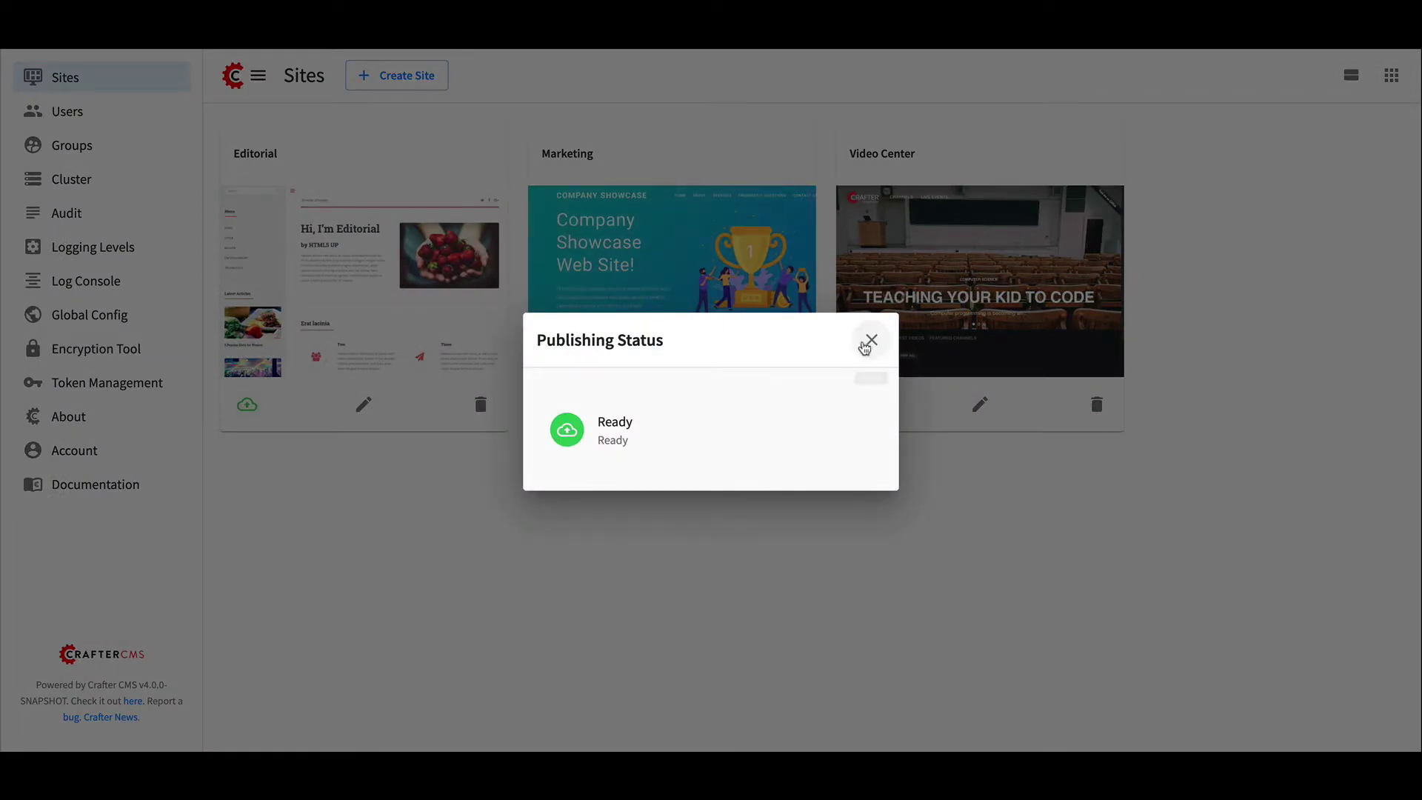
click(870, 340)
Review Editorial's Edit Site details unchanged, then start the Create Site dialog
click(364, 404)
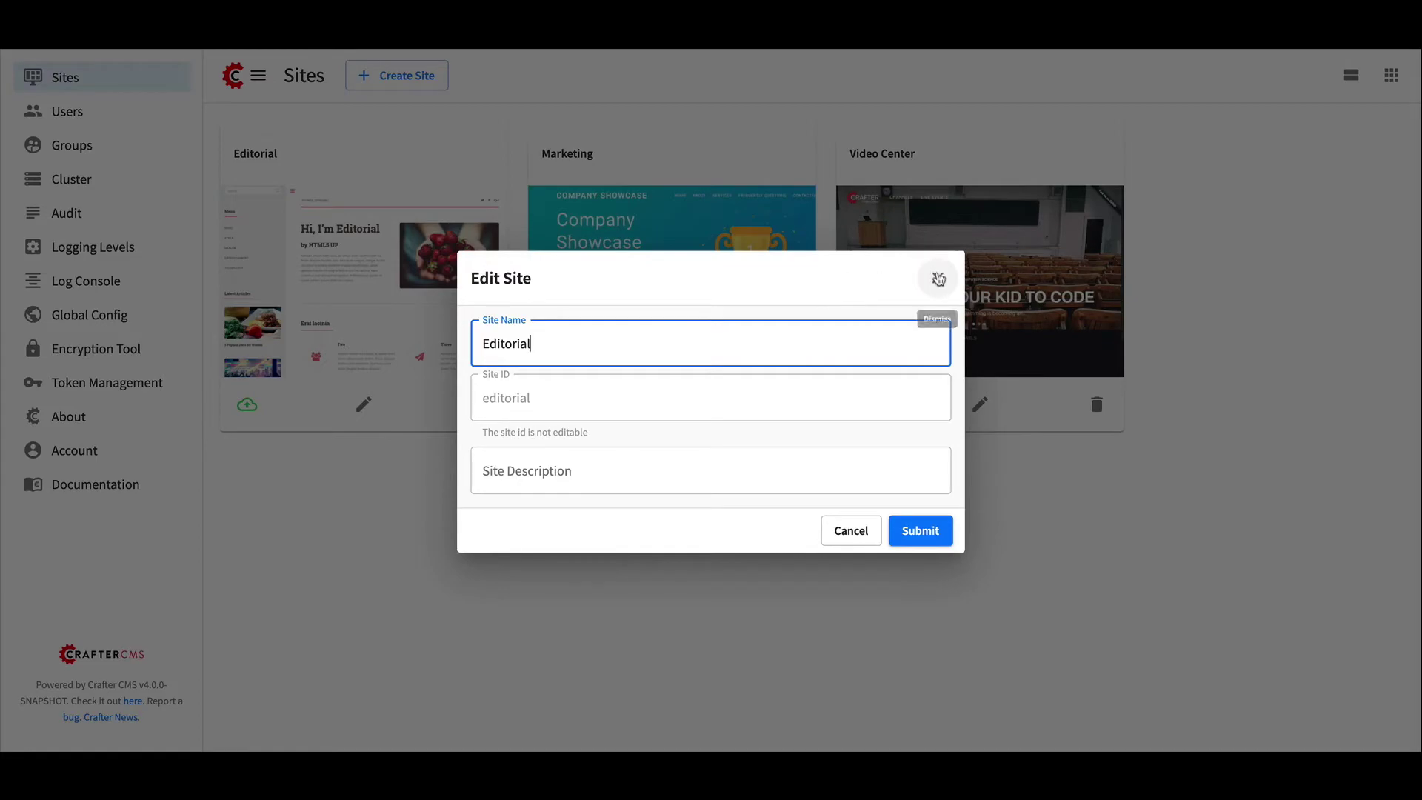
click(937, 278)
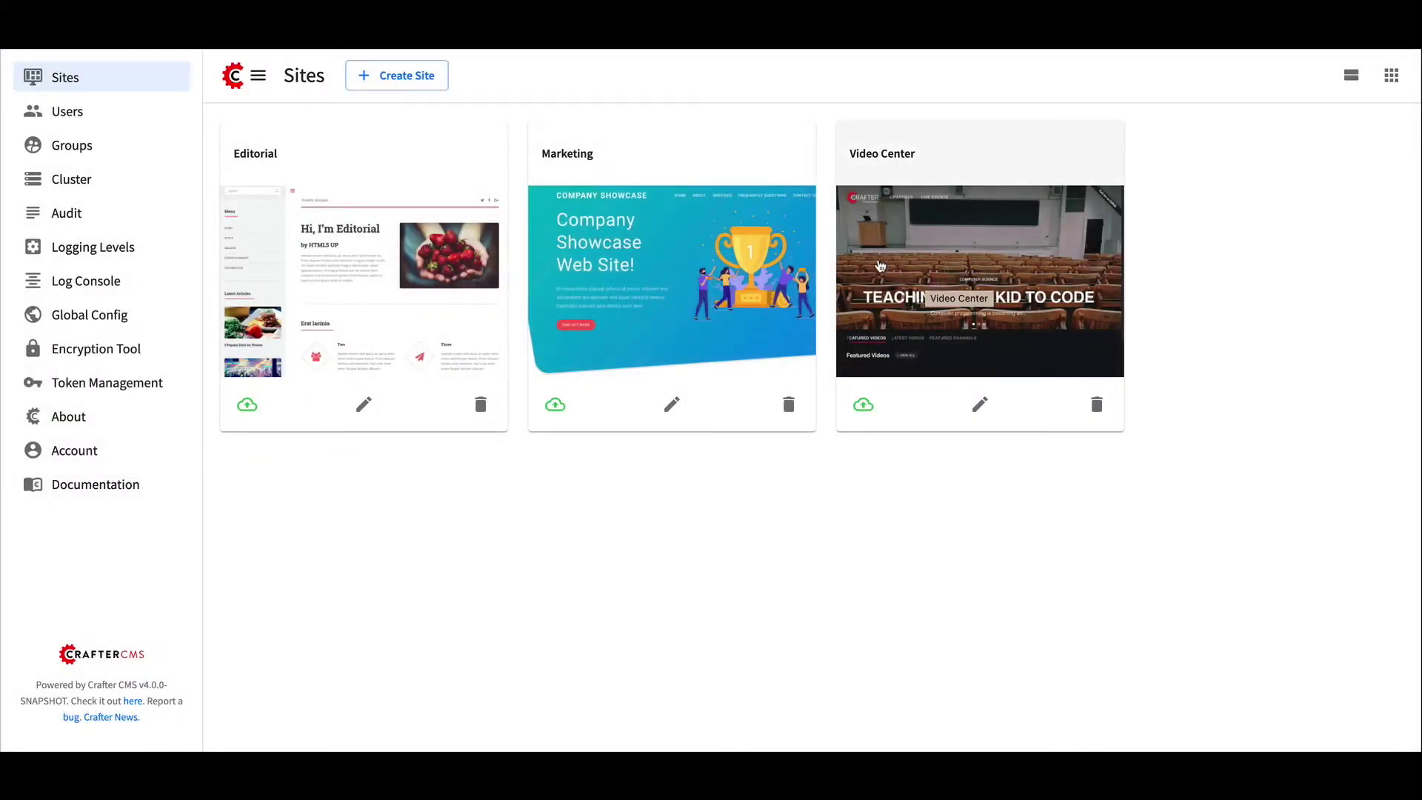
click(415, 85)
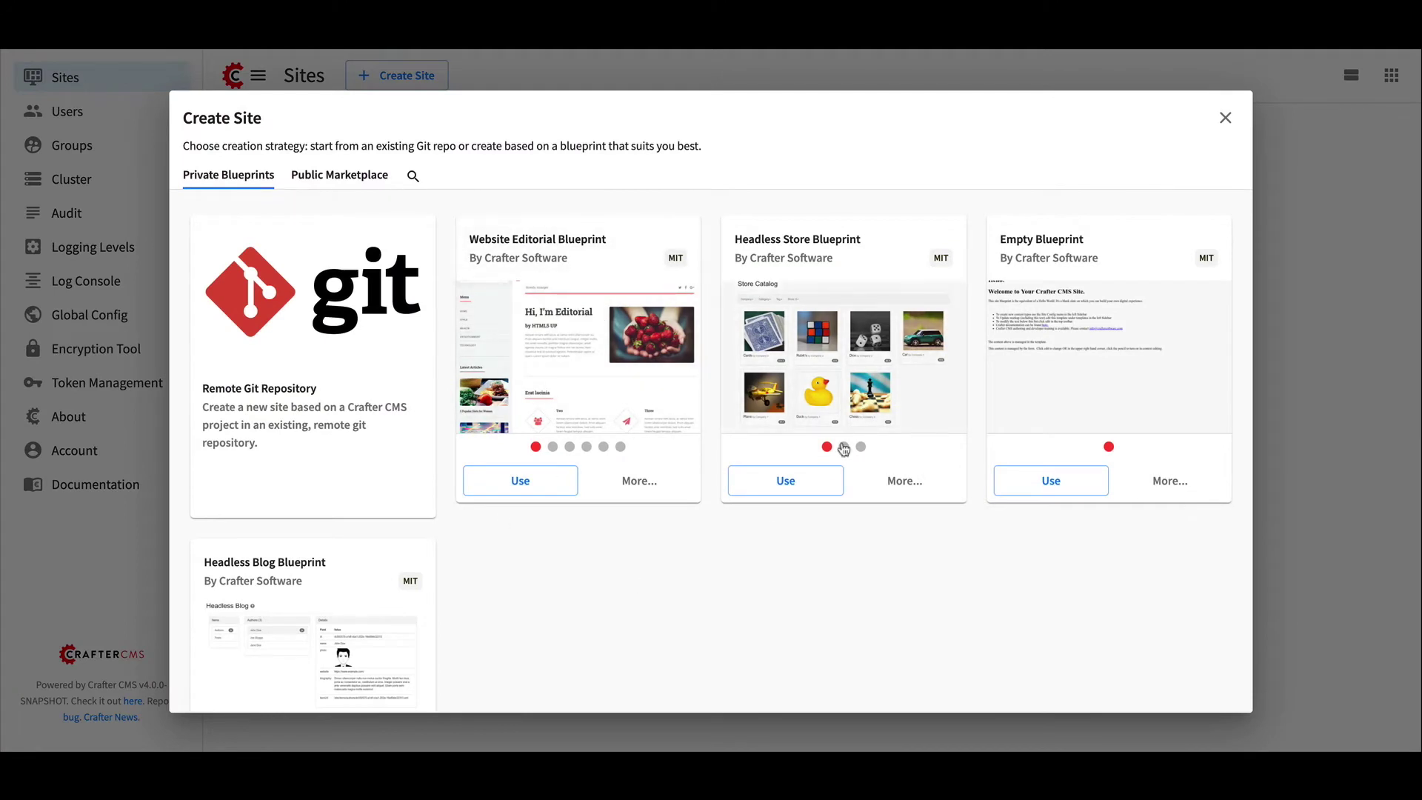
click(341, 368)
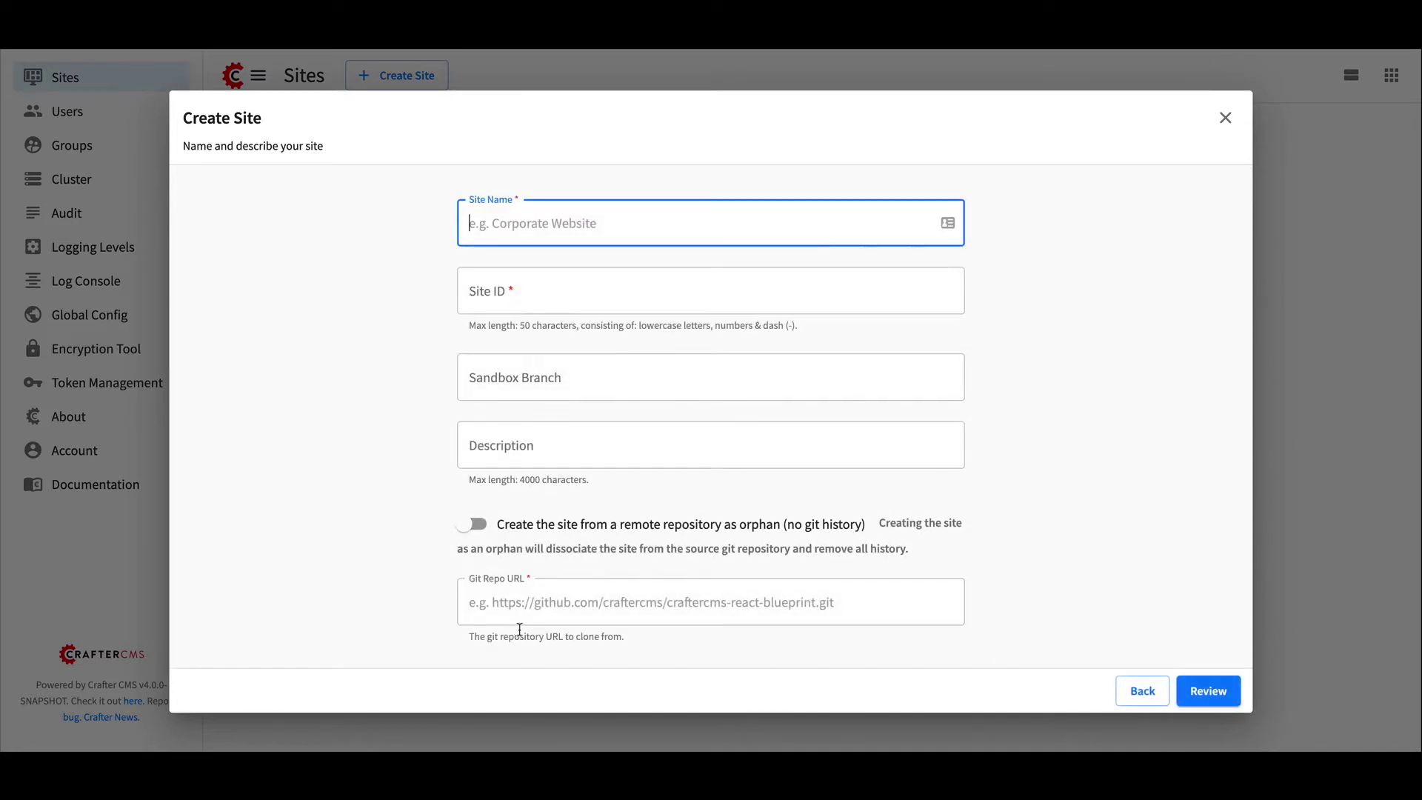
click(1141, 690)
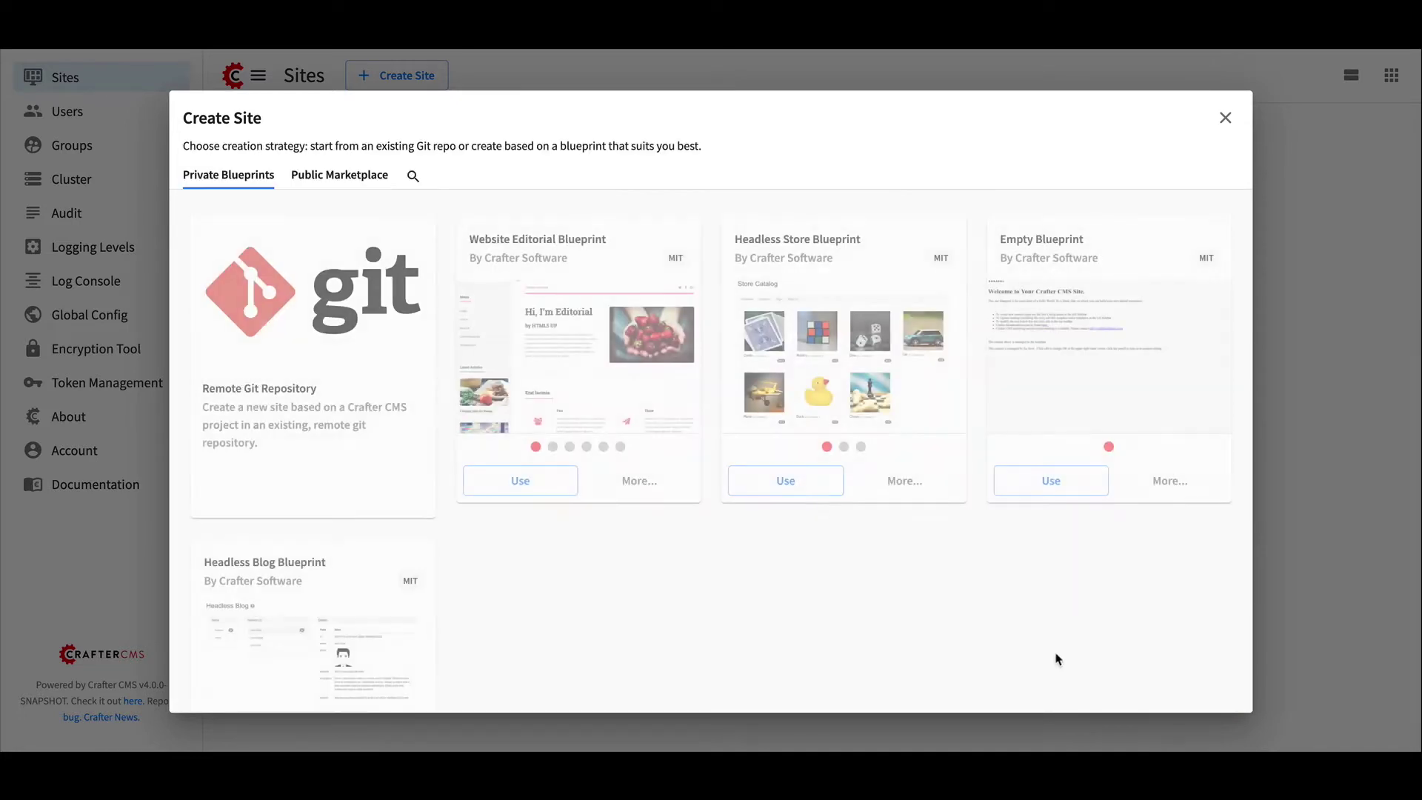
click(340, 182)
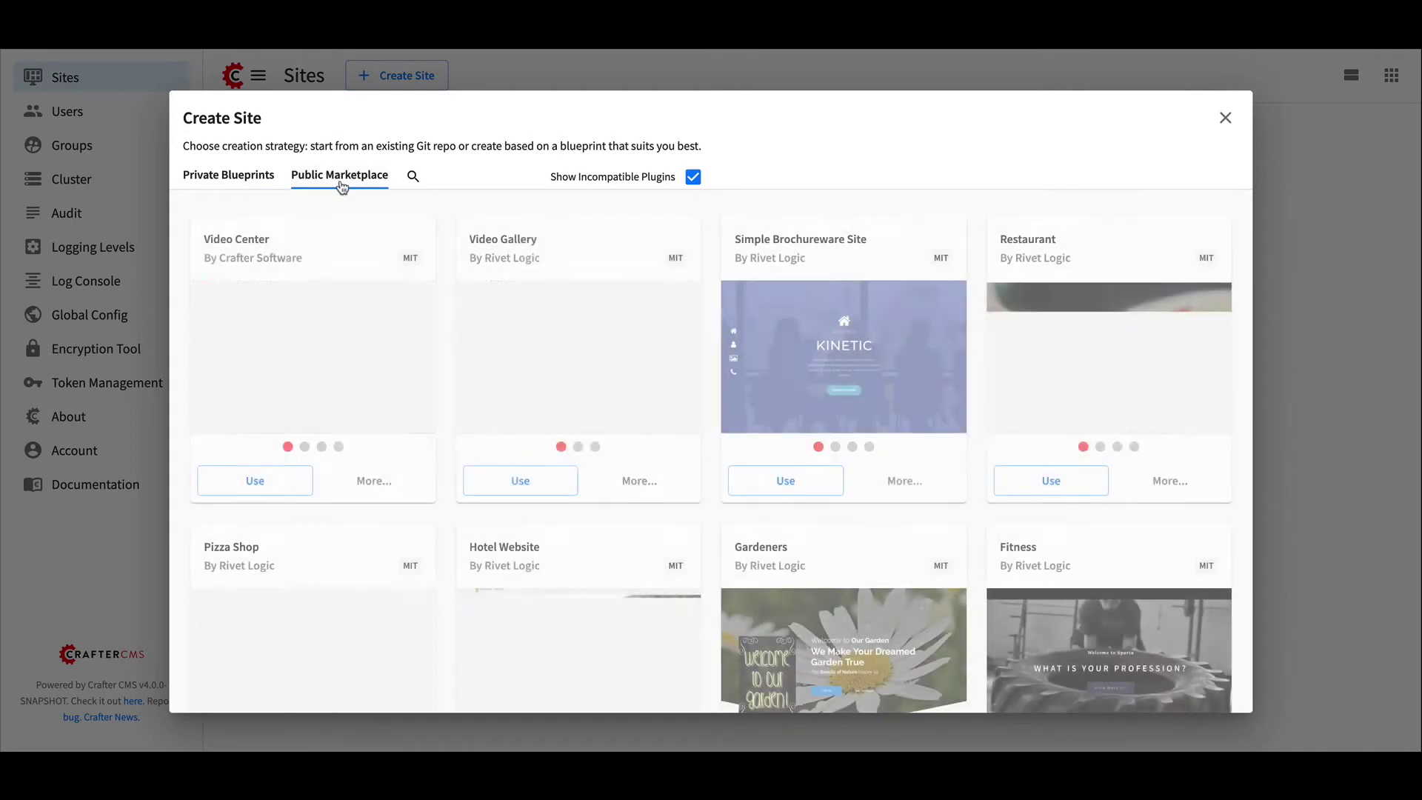
scroll(382, 403, down, 5)
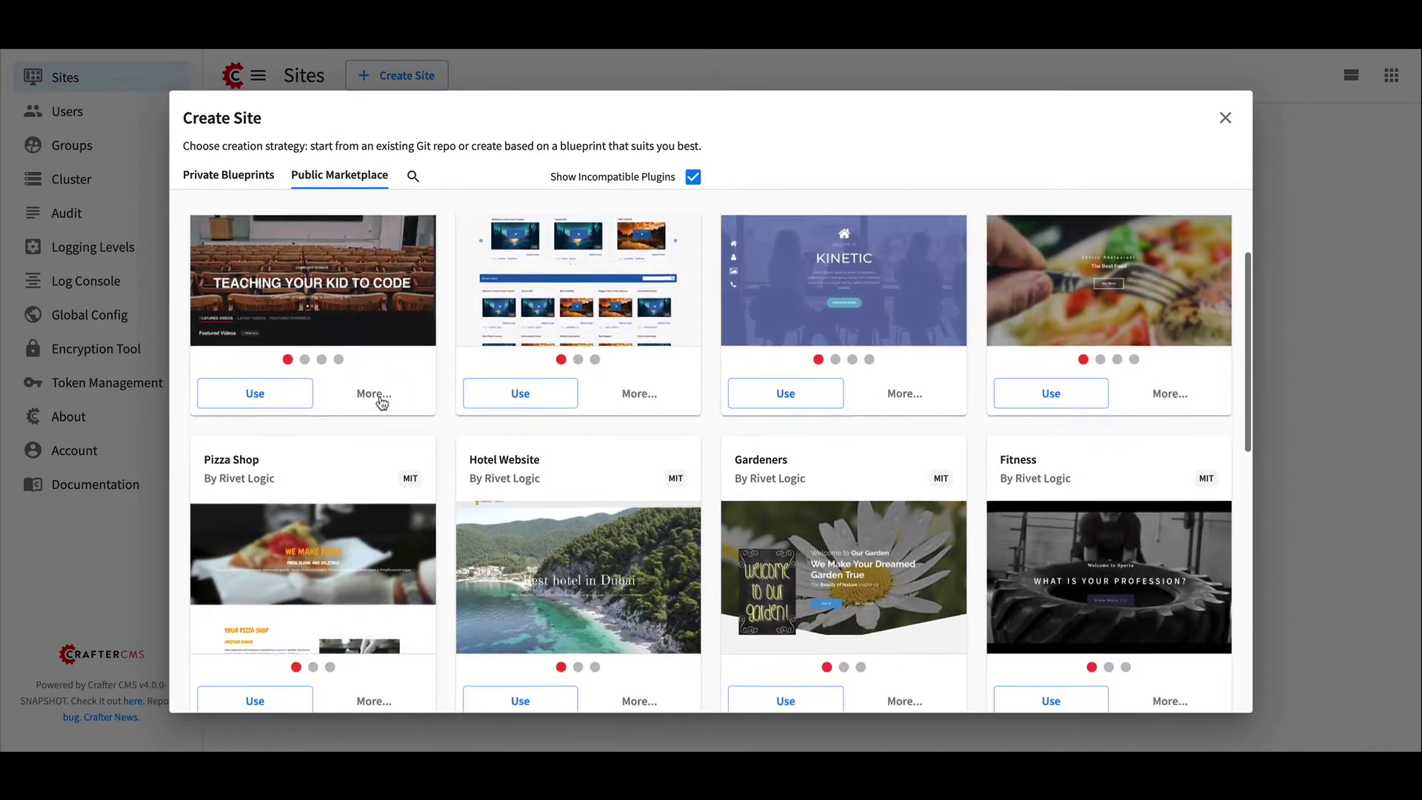
scroll(382, 403, down, 2)
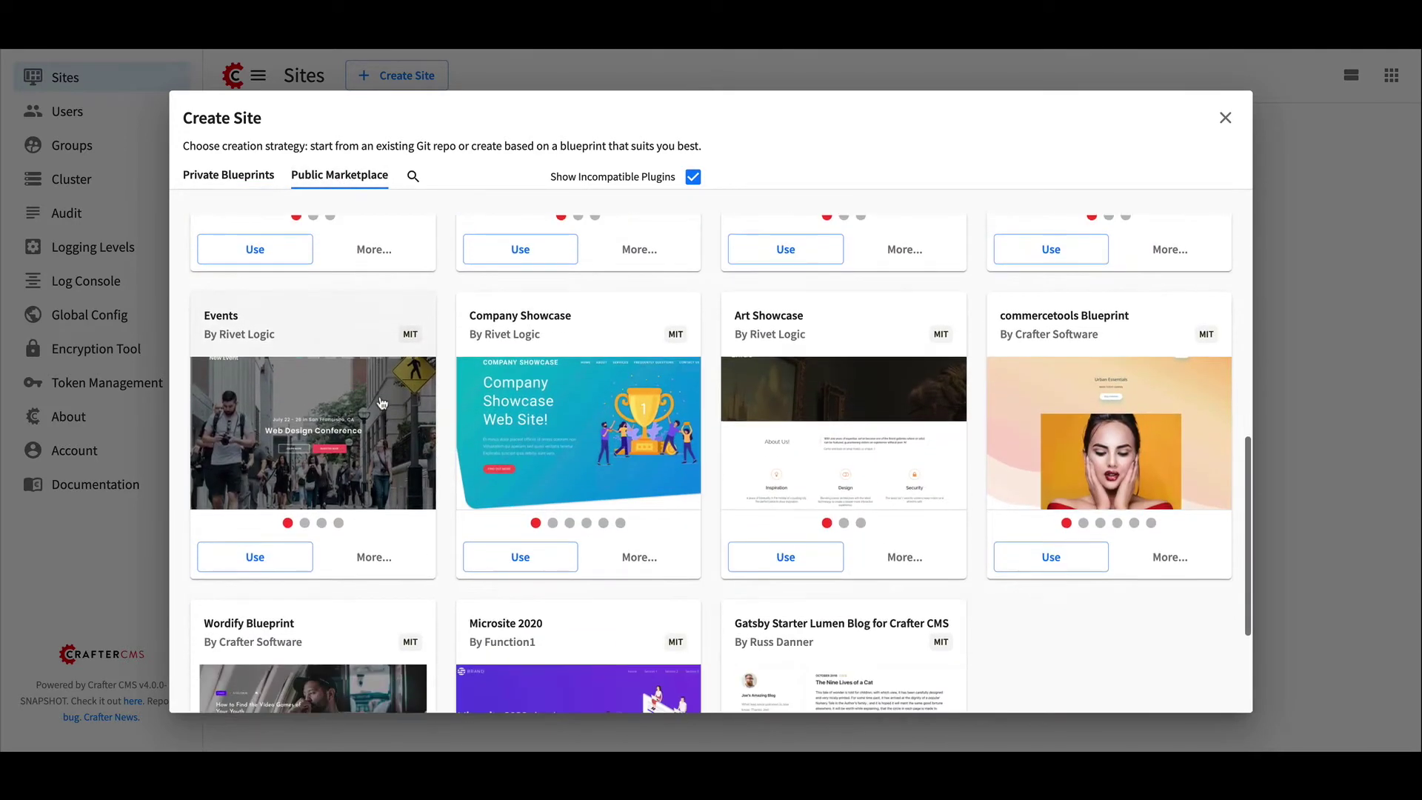
scroll(382, 403, up, 4)
scroll(382, 403, up, 3)
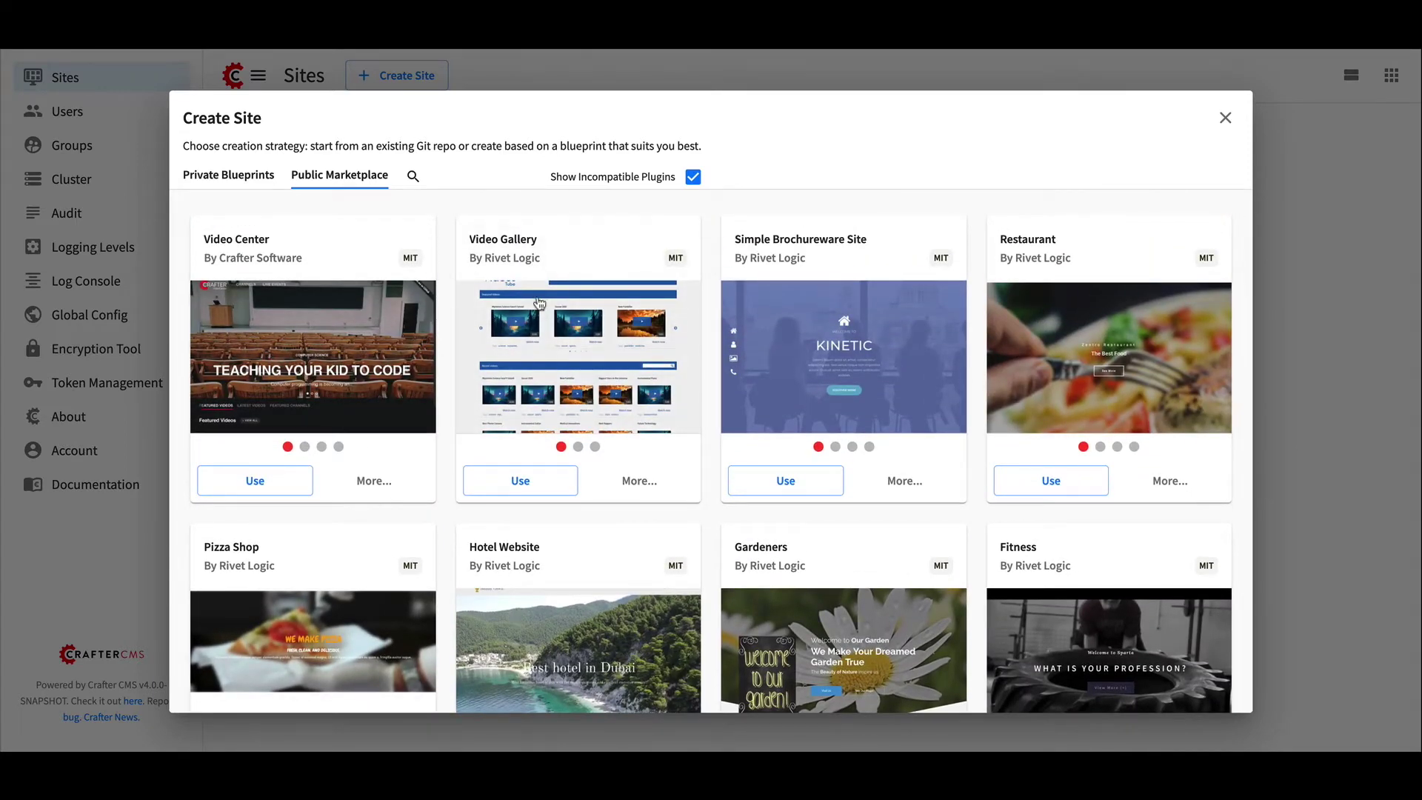
click(291, 333)
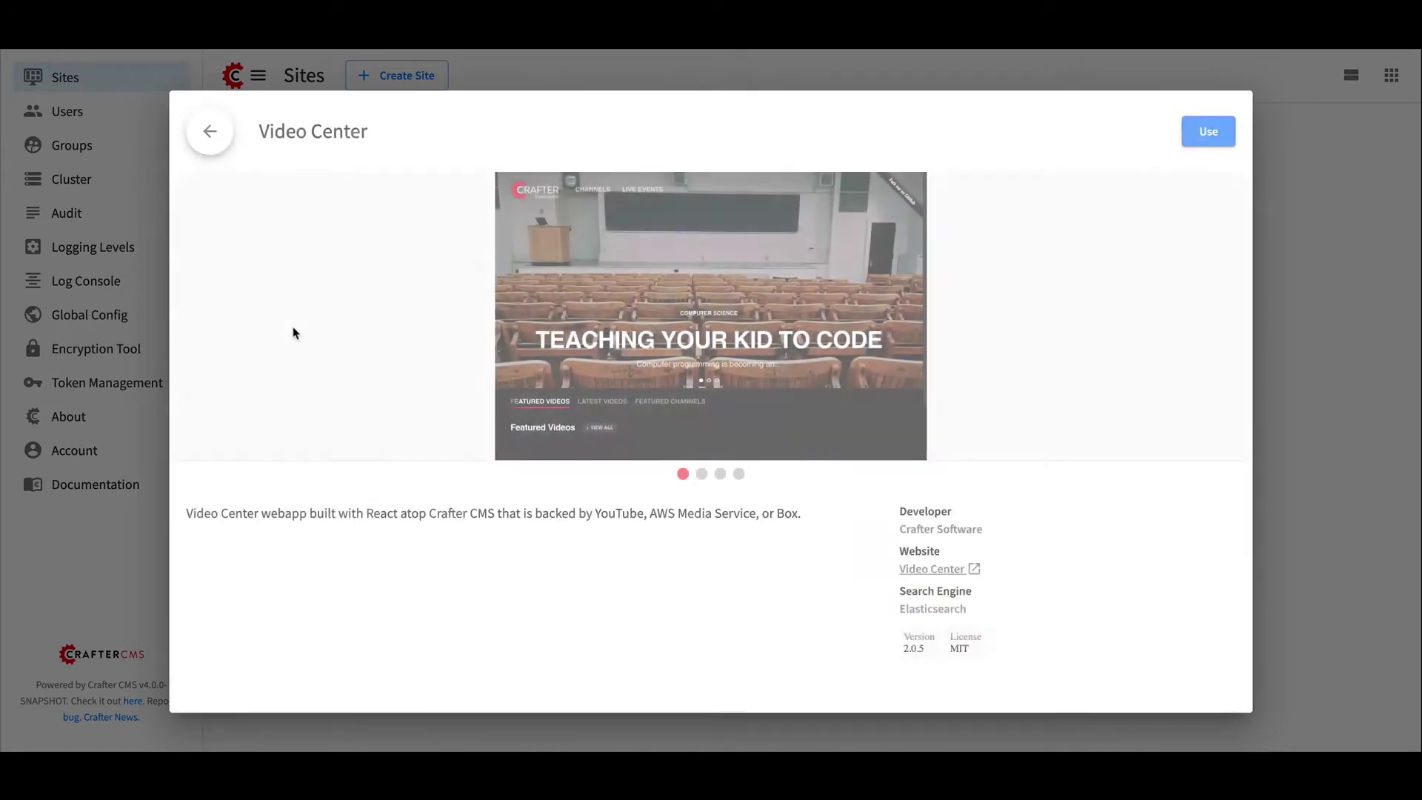
click(701, 474)
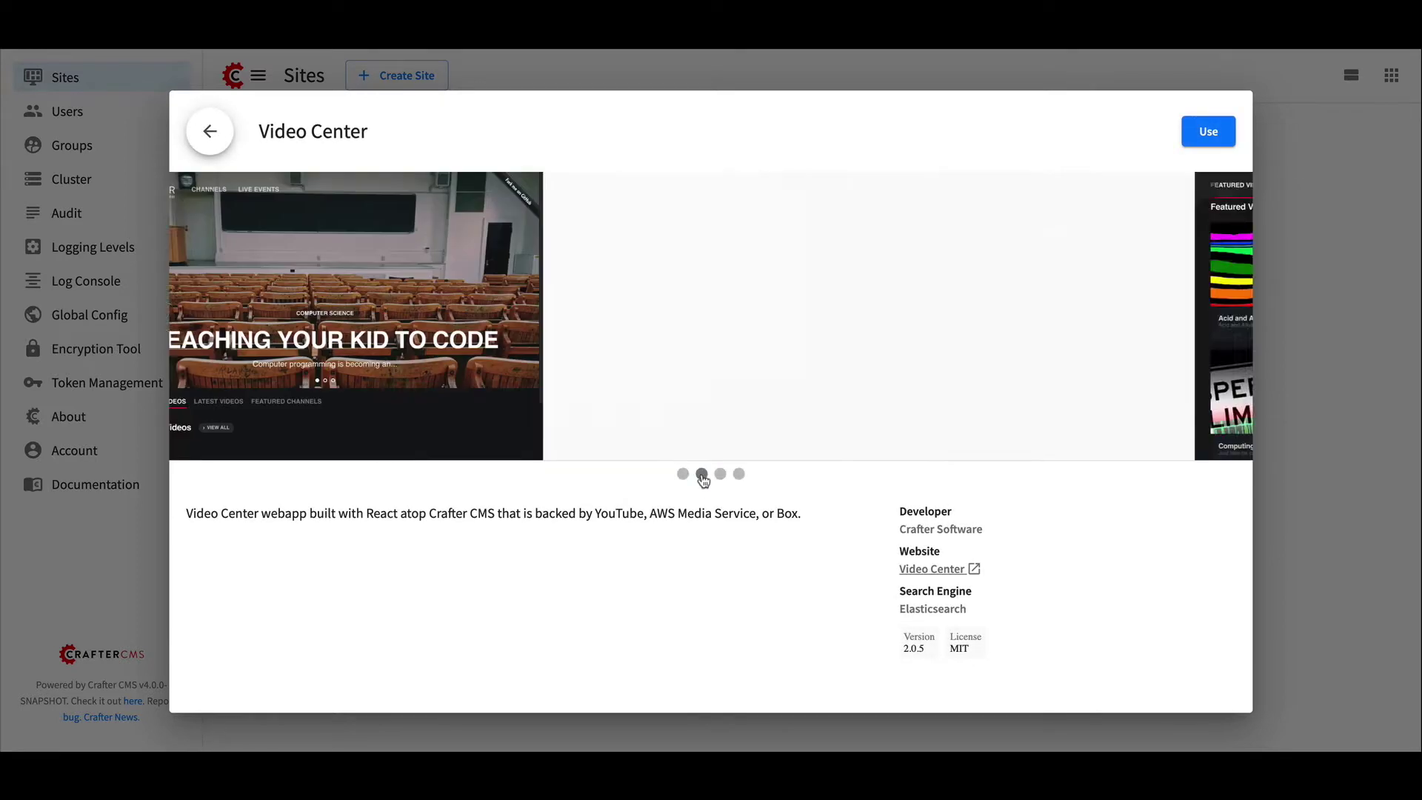
click(719, 475)
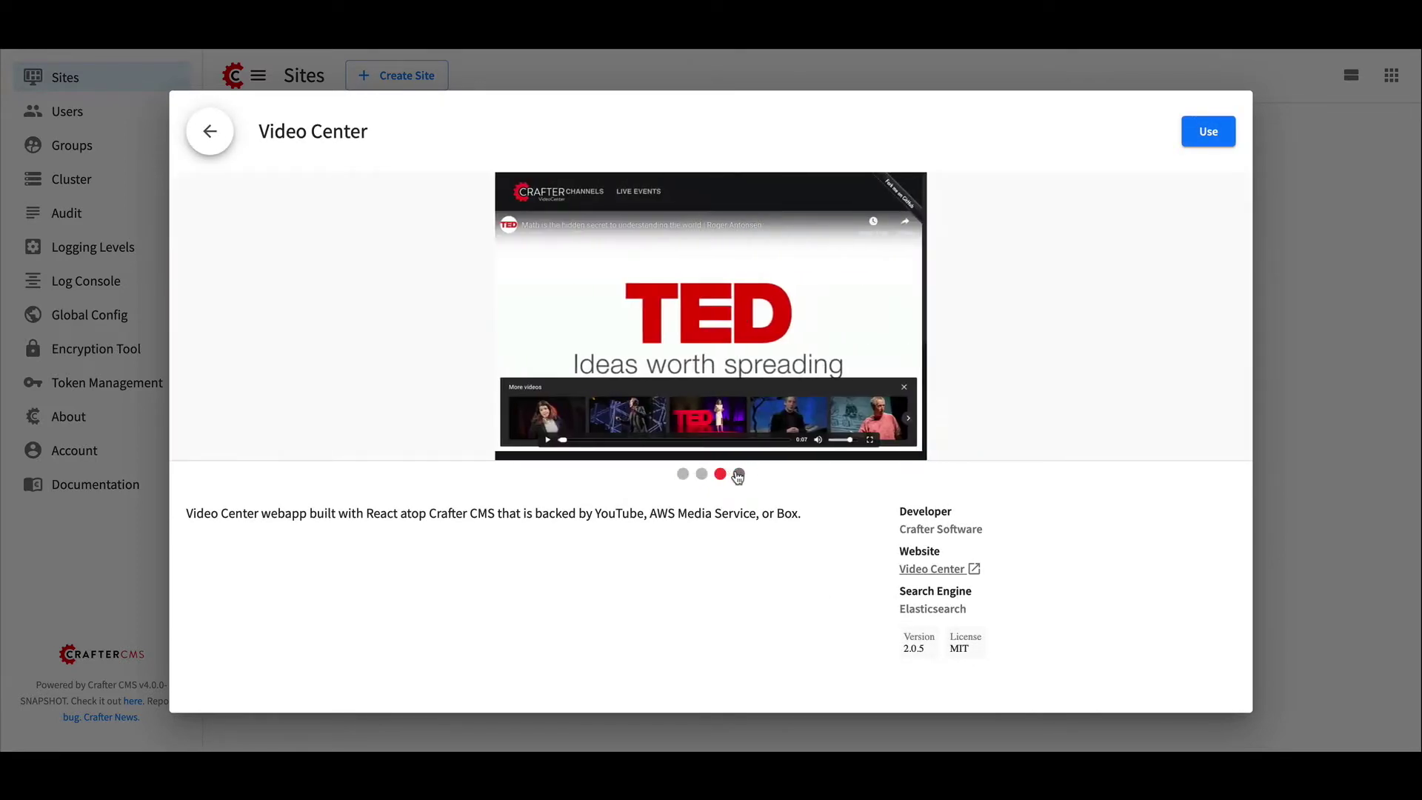
click(739, 474)
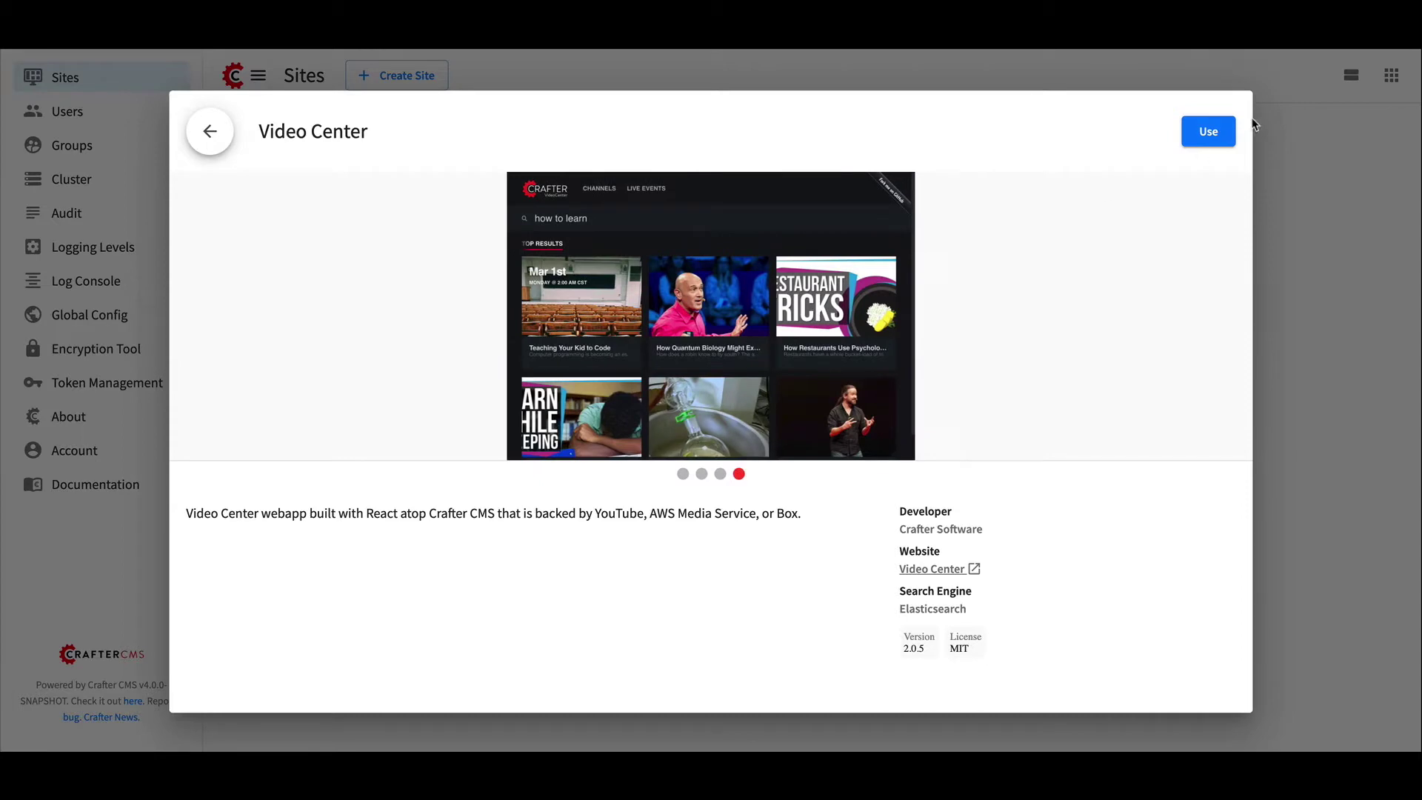
click(1208, 132)
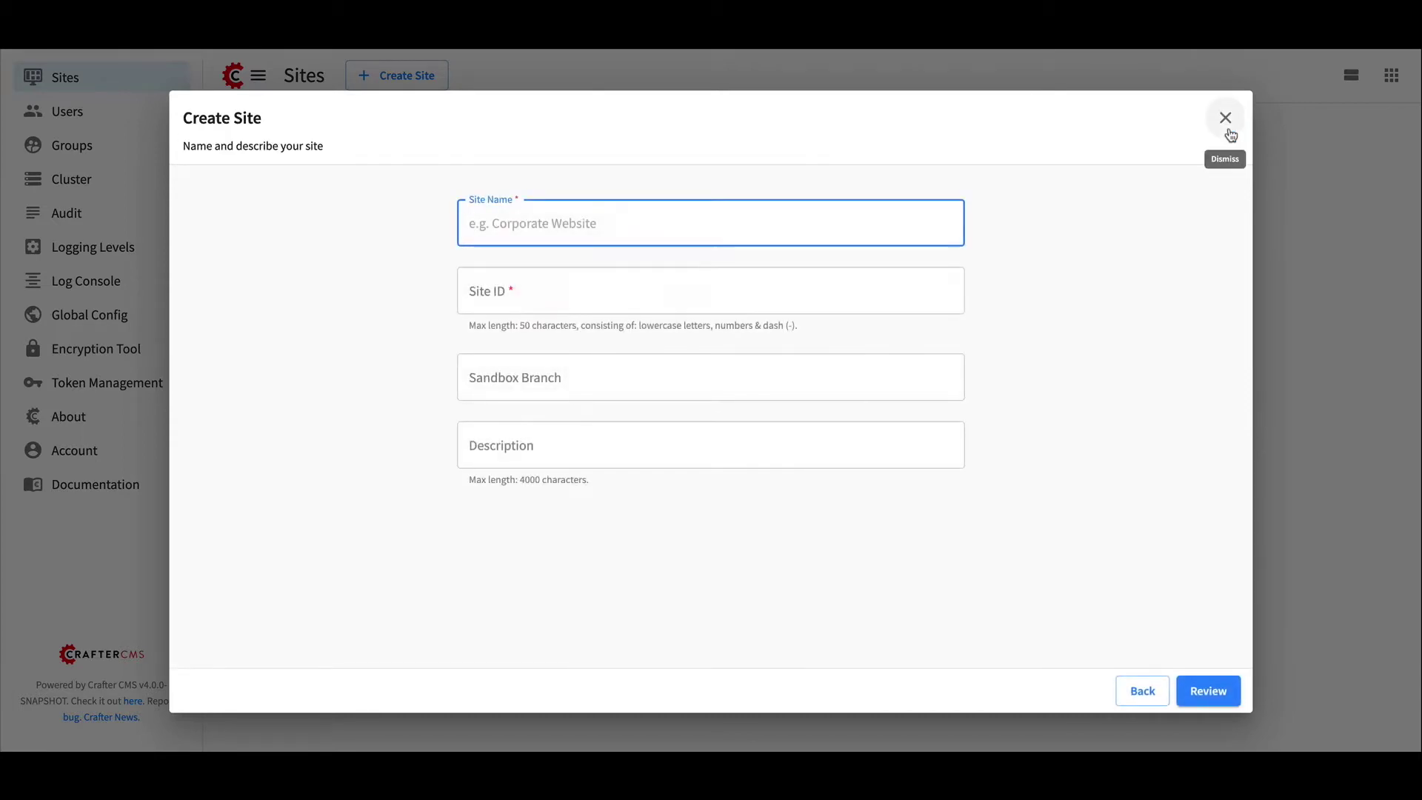
click(1131, 689)
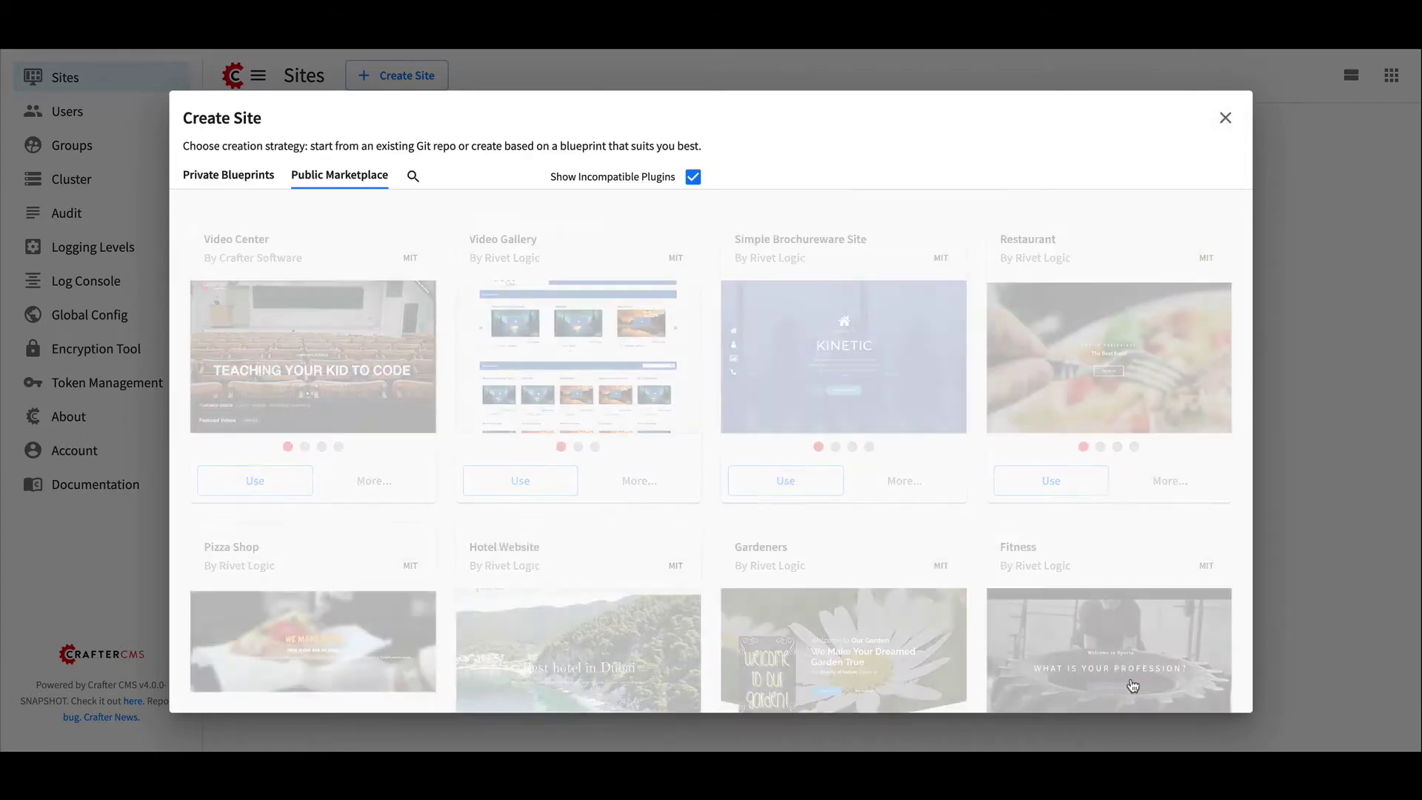
click(1224, 115)
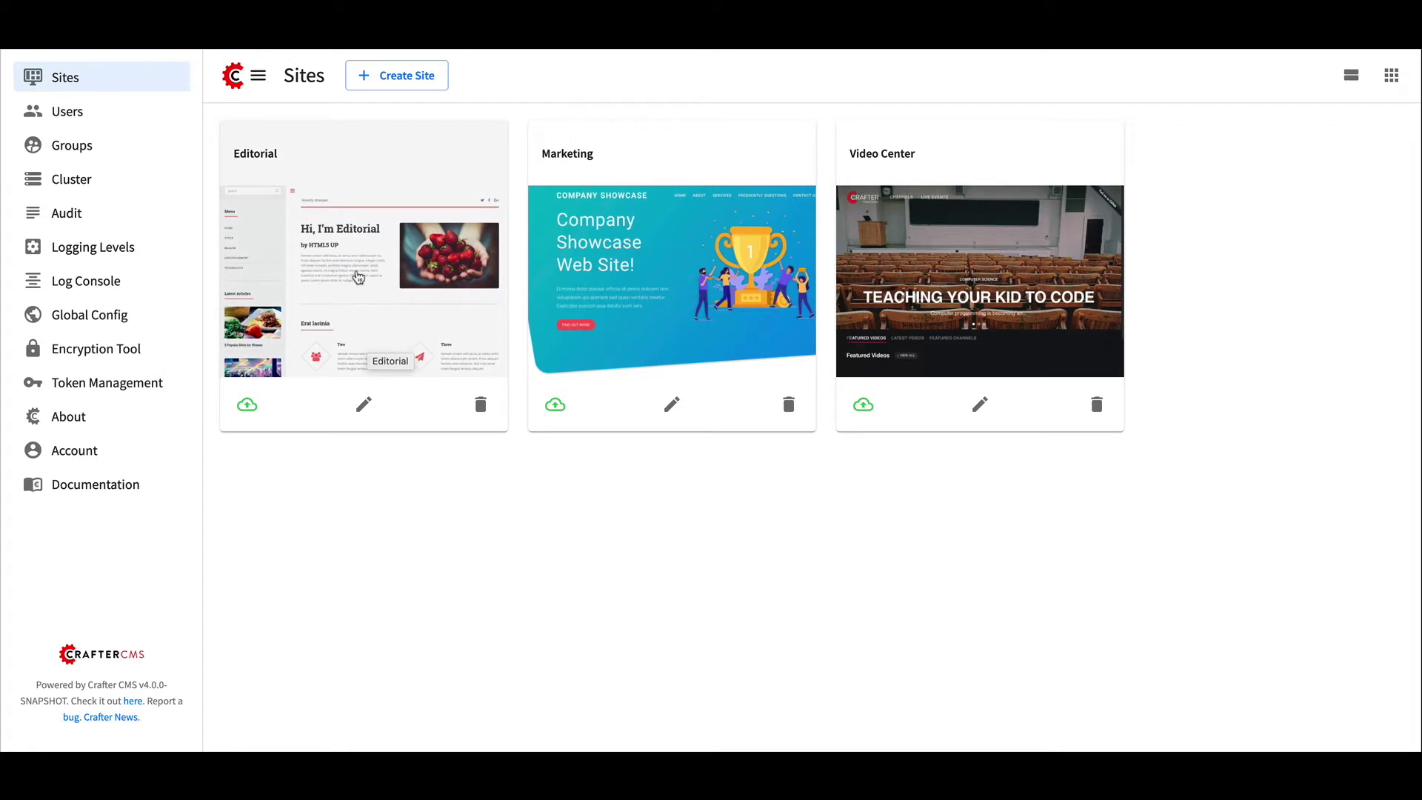
Open the Editorial site from its card to preview its Home page
click(358, 274)
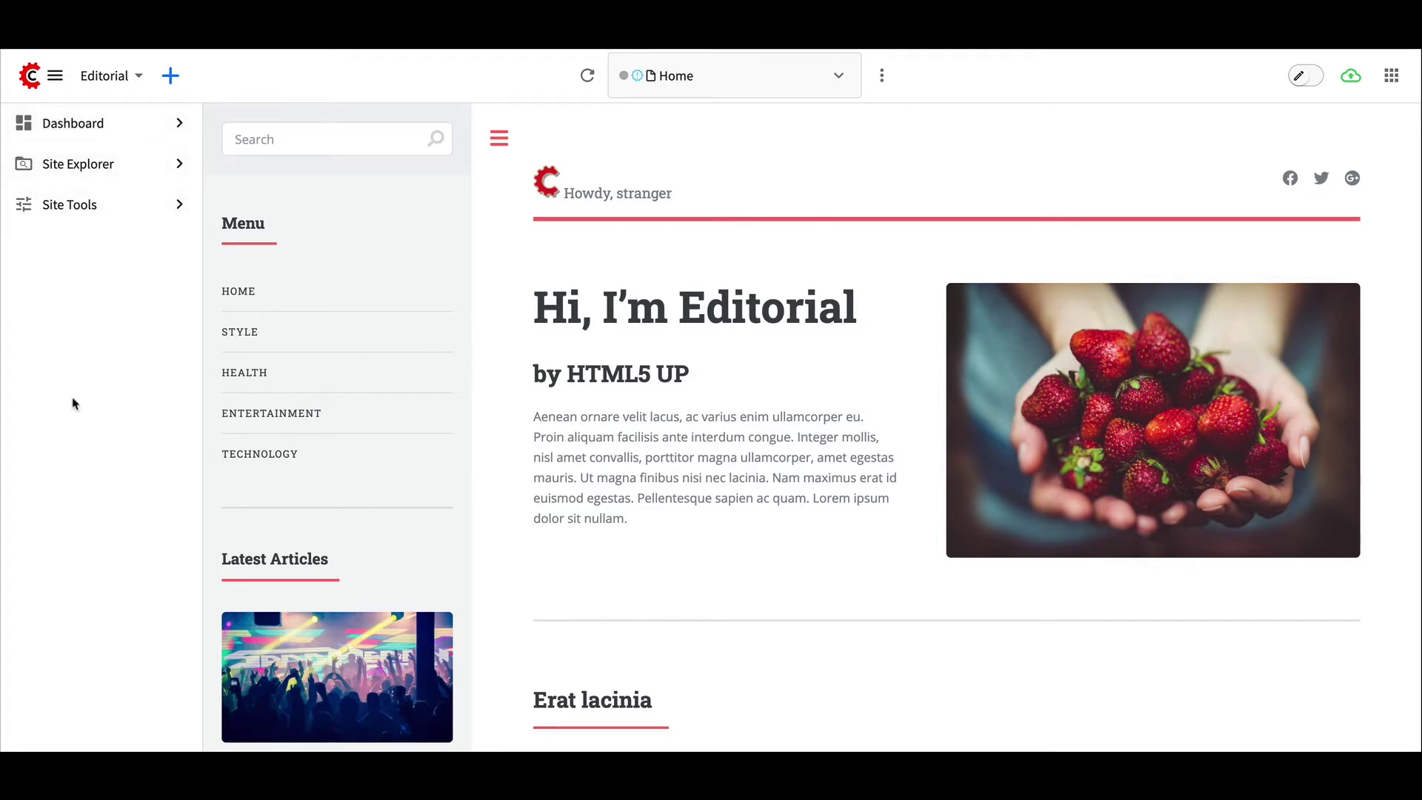
Hide the Studio navigation panel and preview the Style and Health pages
click(32, 82)
click(32, 82)
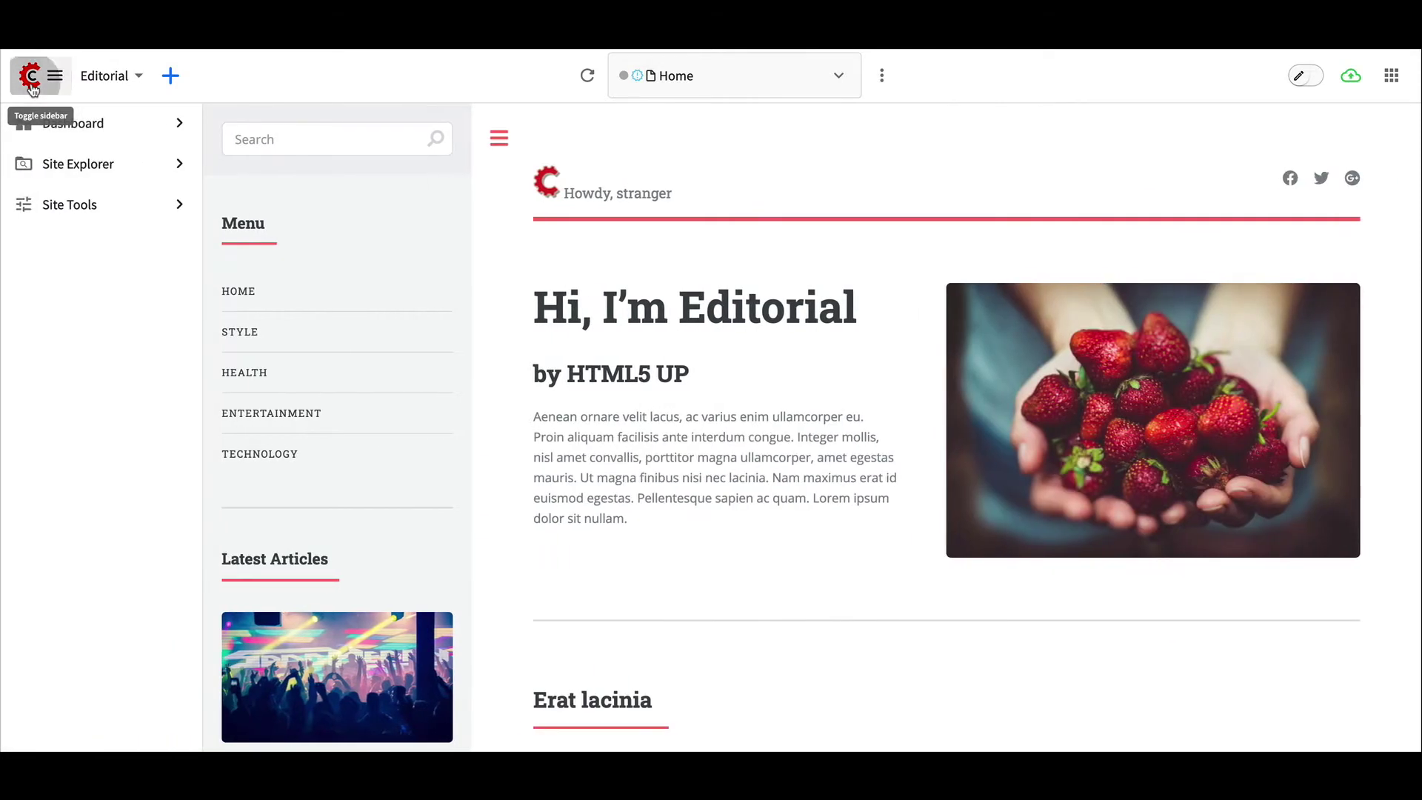
click(32, 82)
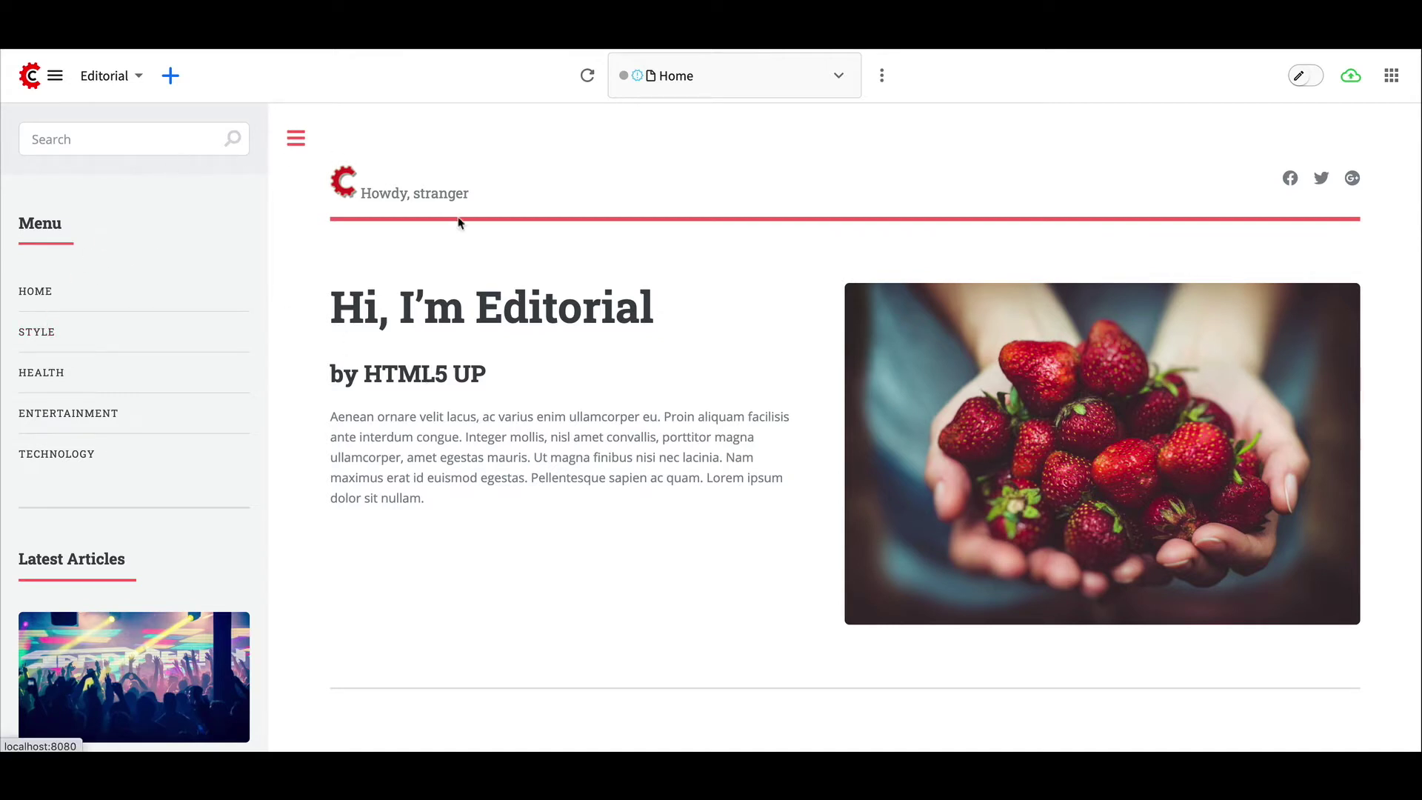
click(51, 333)
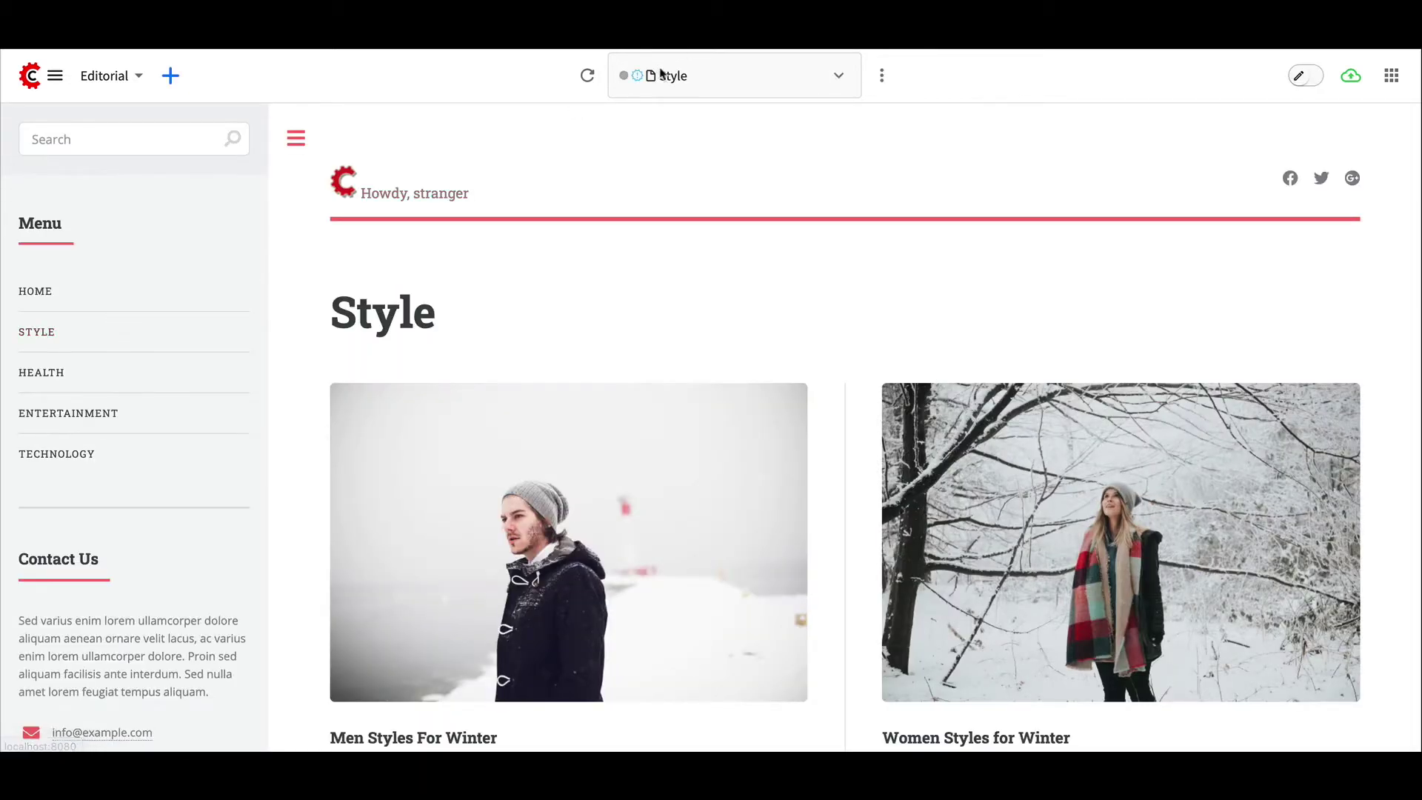
click(45, 372)
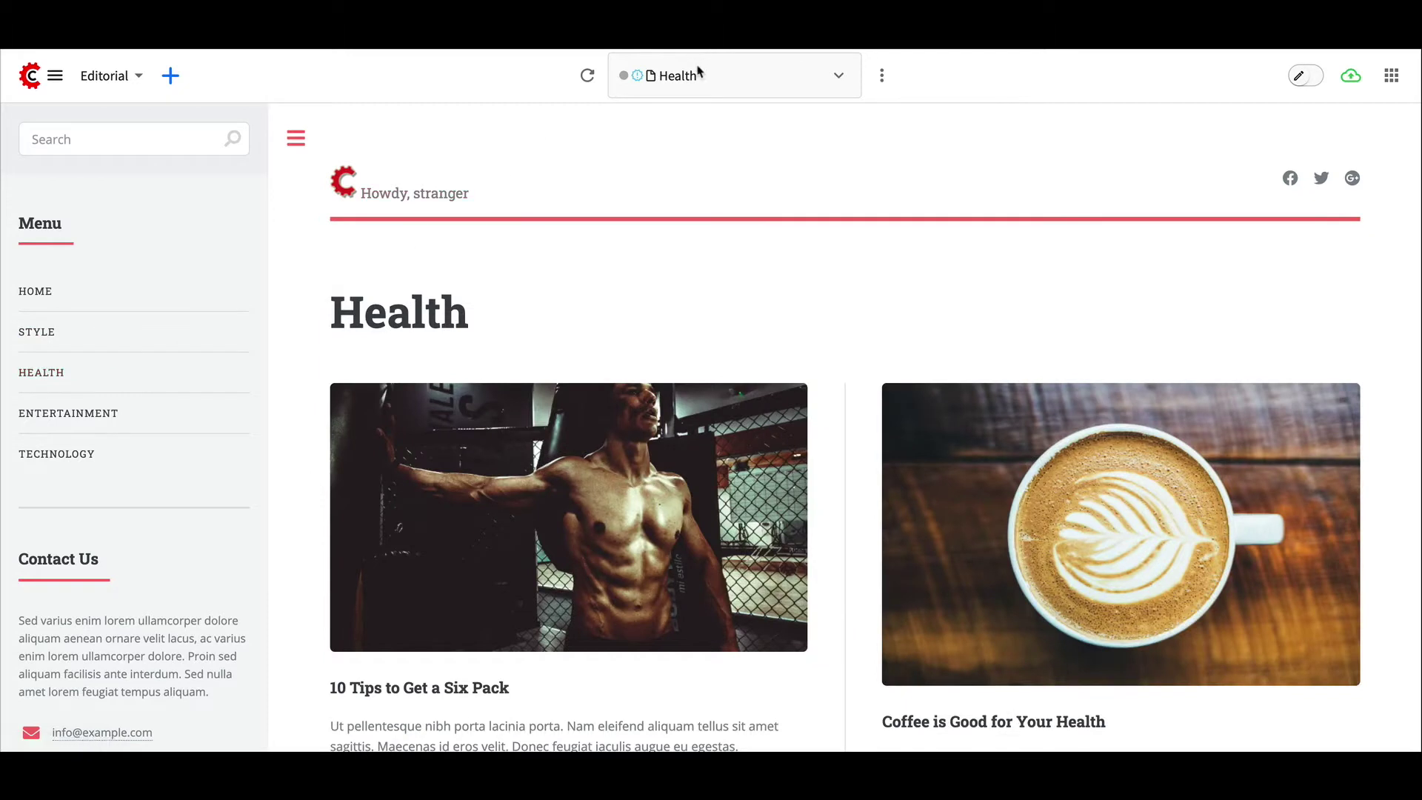
Visit Entertainment via the page tree, return to Home, and turn on edit mode
click(726, 89)
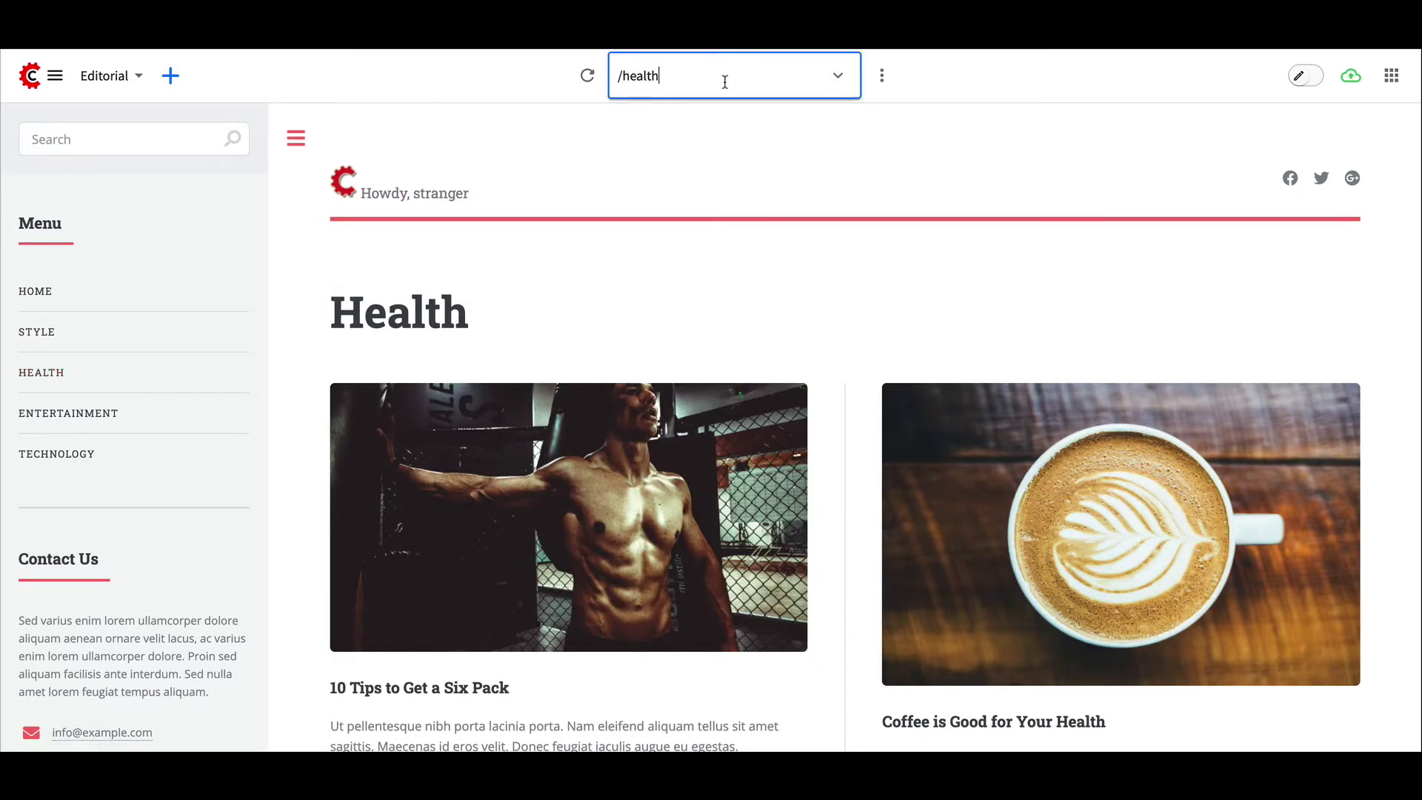
click(844, 86)
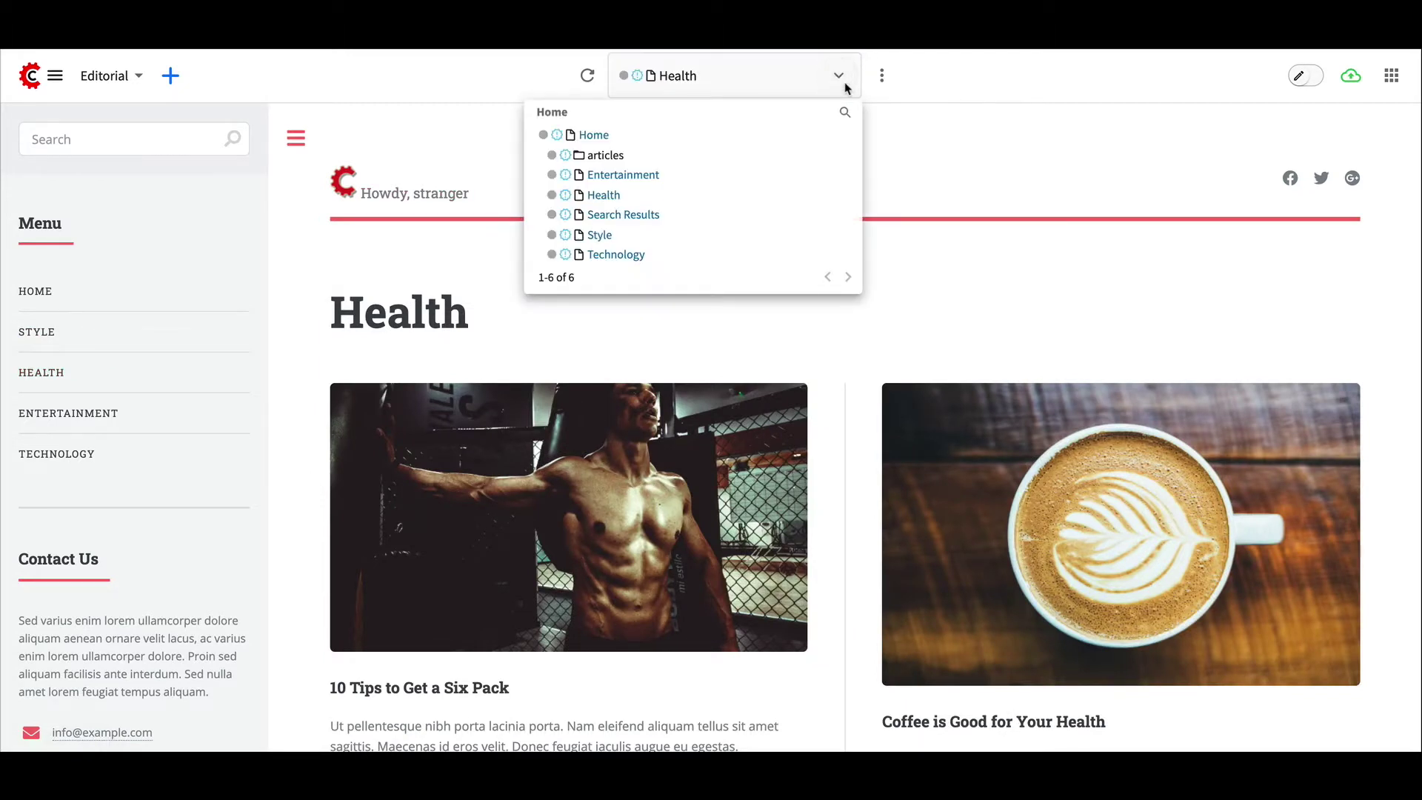
click(626, 176)
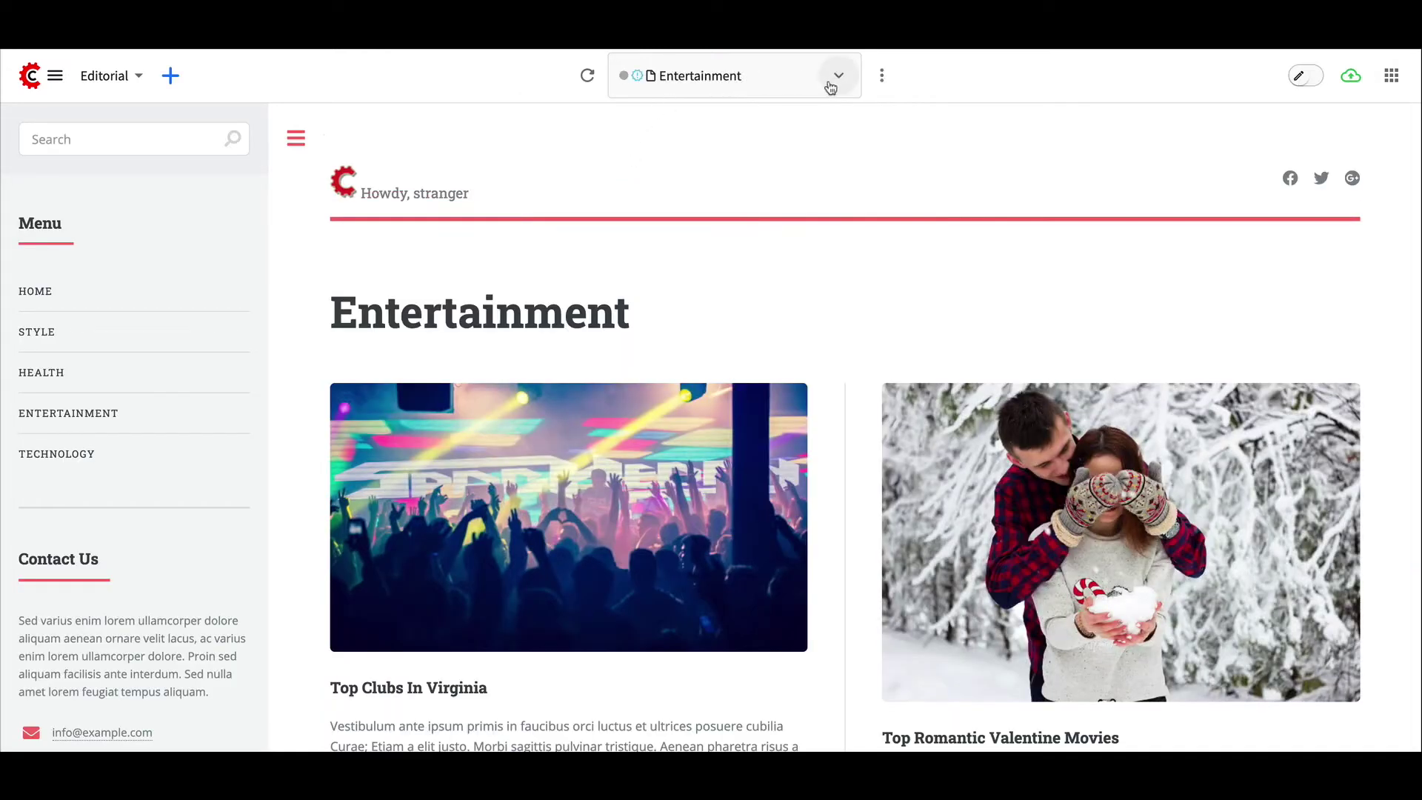
click(835, 81)
click(587, 136)
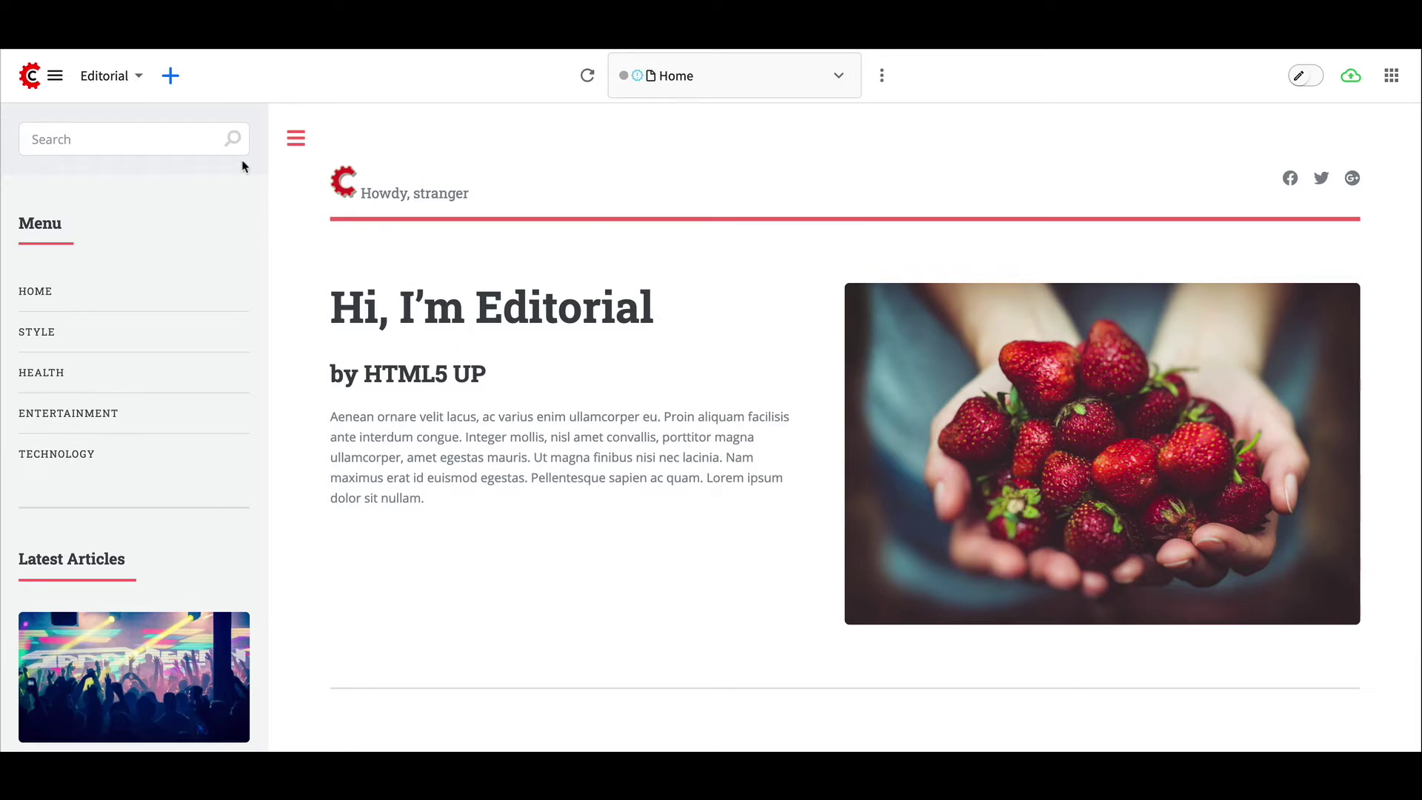
click(1301, 86)
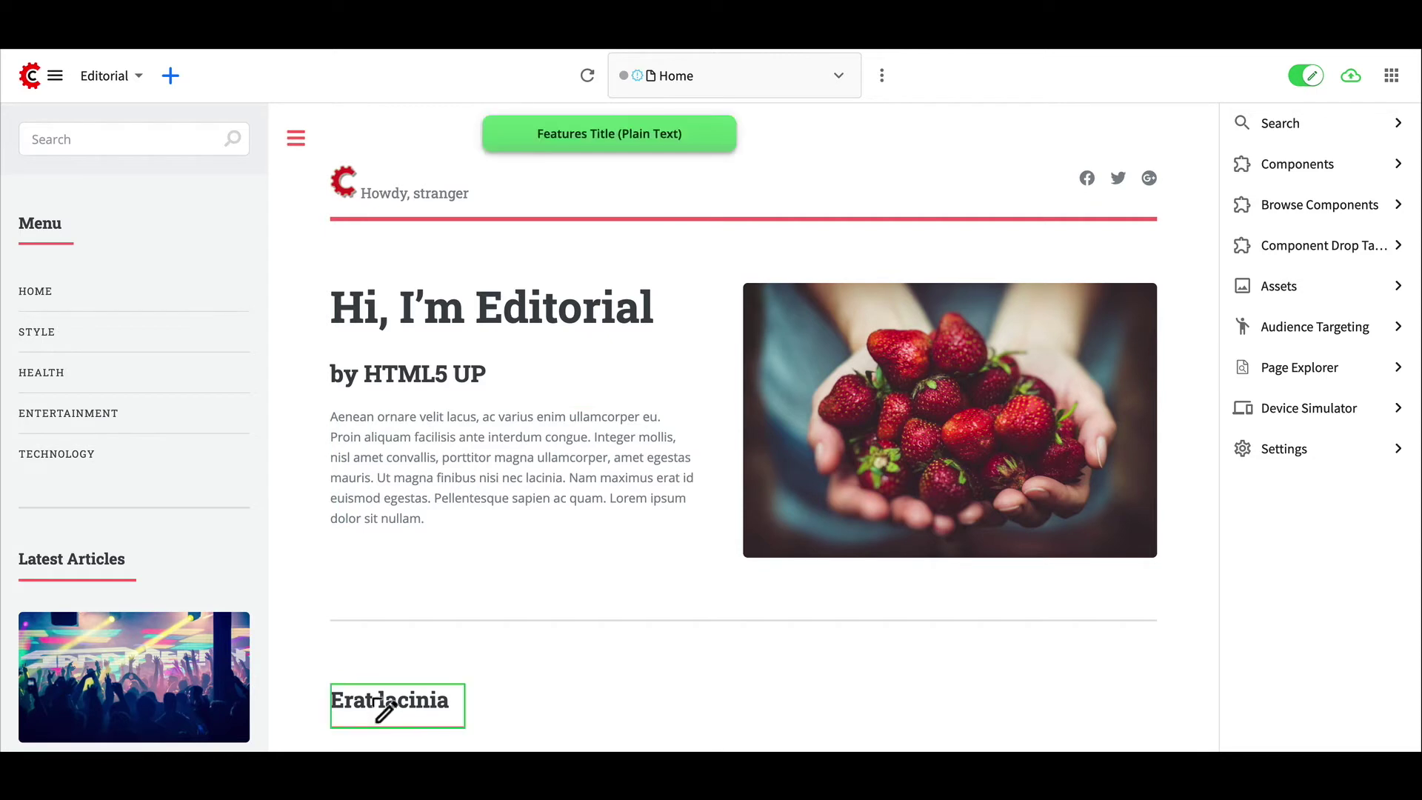
Append ' Demo' to the hero heading so it reads 'Hi, I'm Editorial Demo'
click(412, 306)
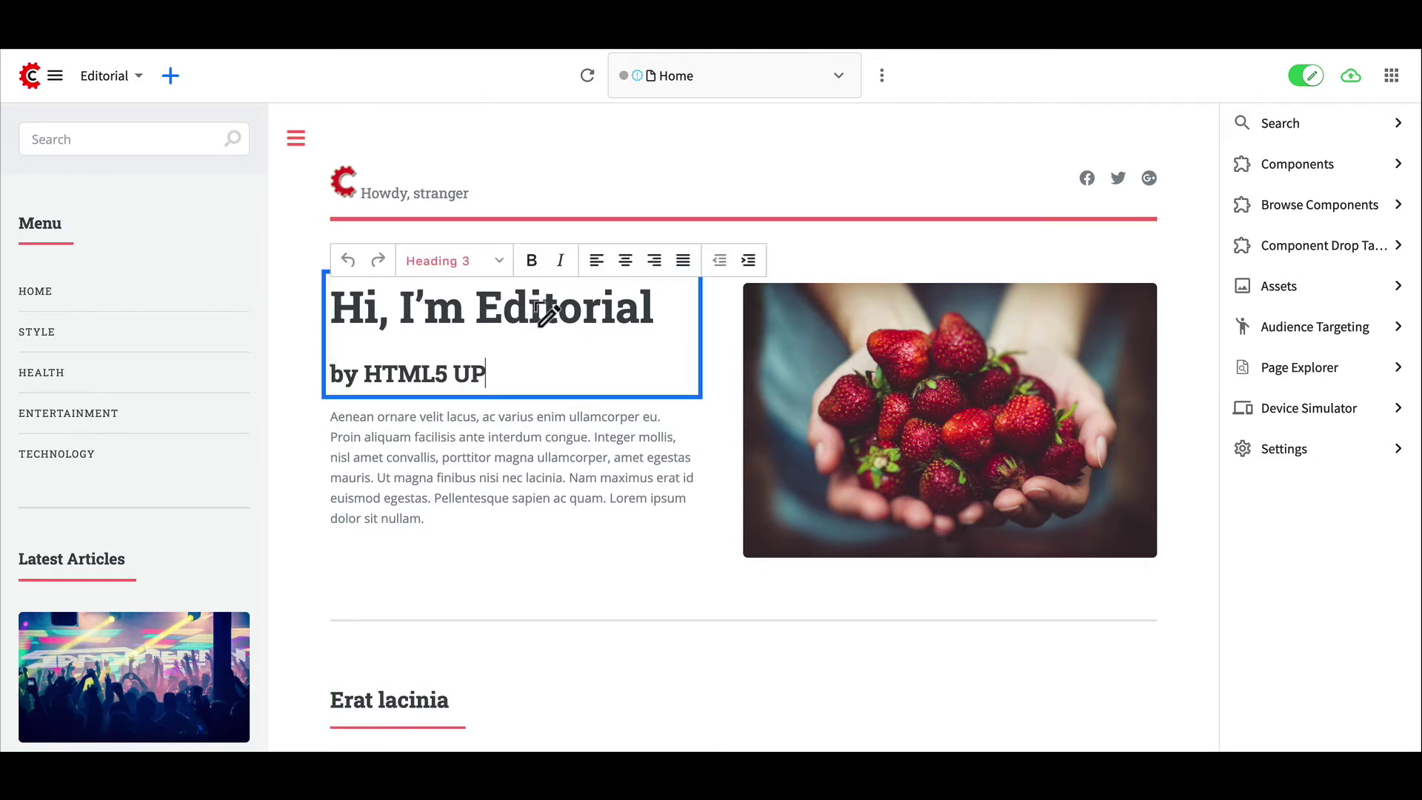
click(656, 314)
text(Demo)
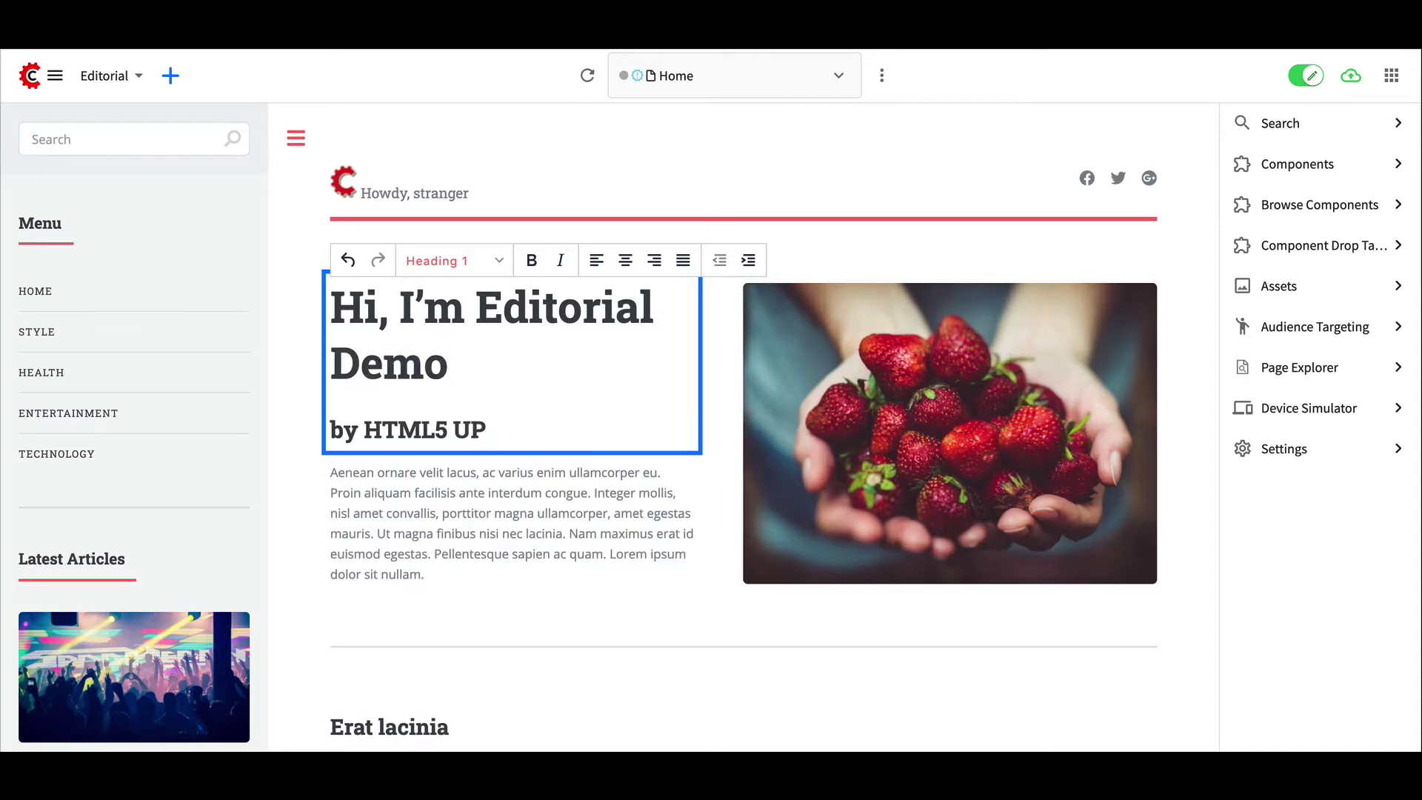
End the intro paragraph with 'Demo' and commit the edit
click(652, 486)
click(651, 485)
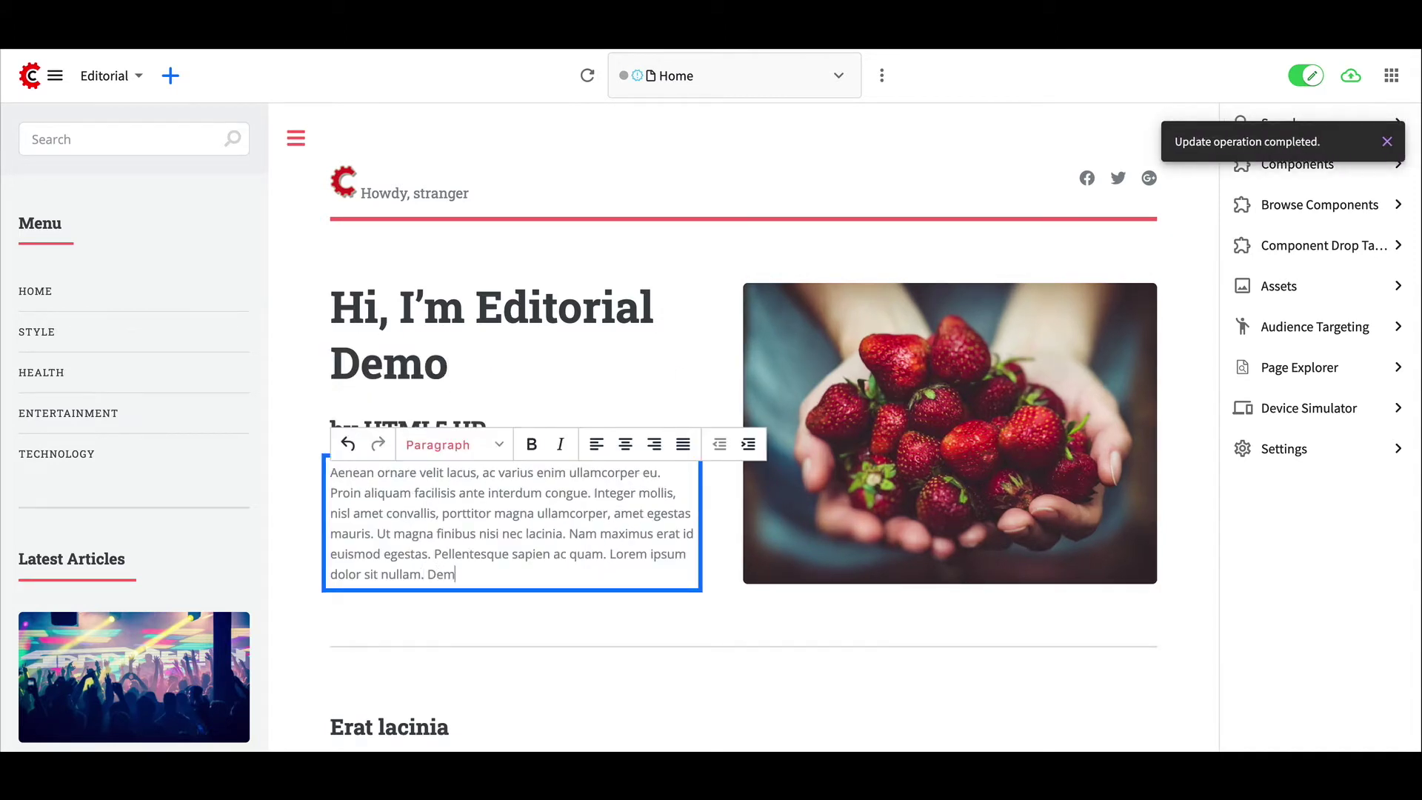
click(600, 638)
scroll(600, 636, down, 3)
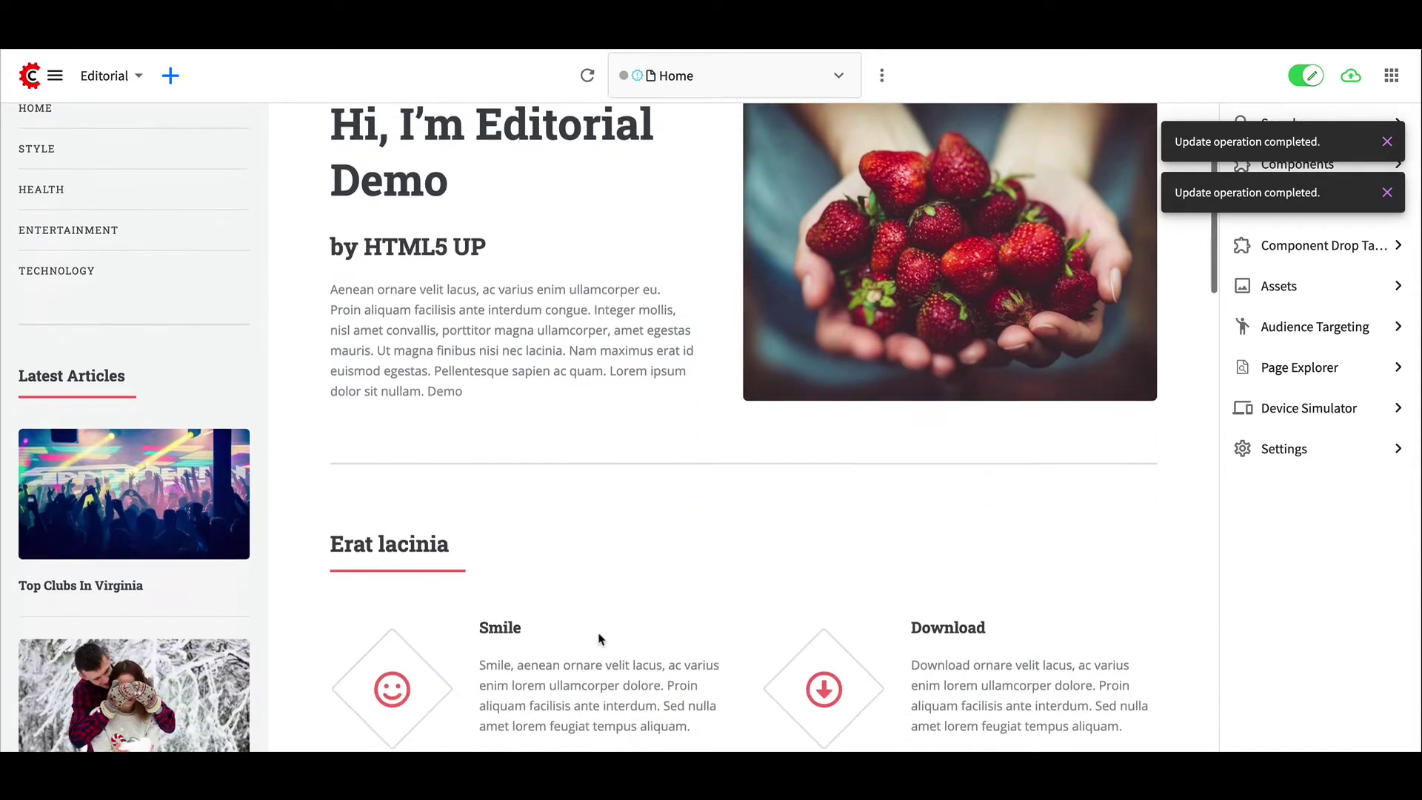
scroll(603, 640, up, 2)
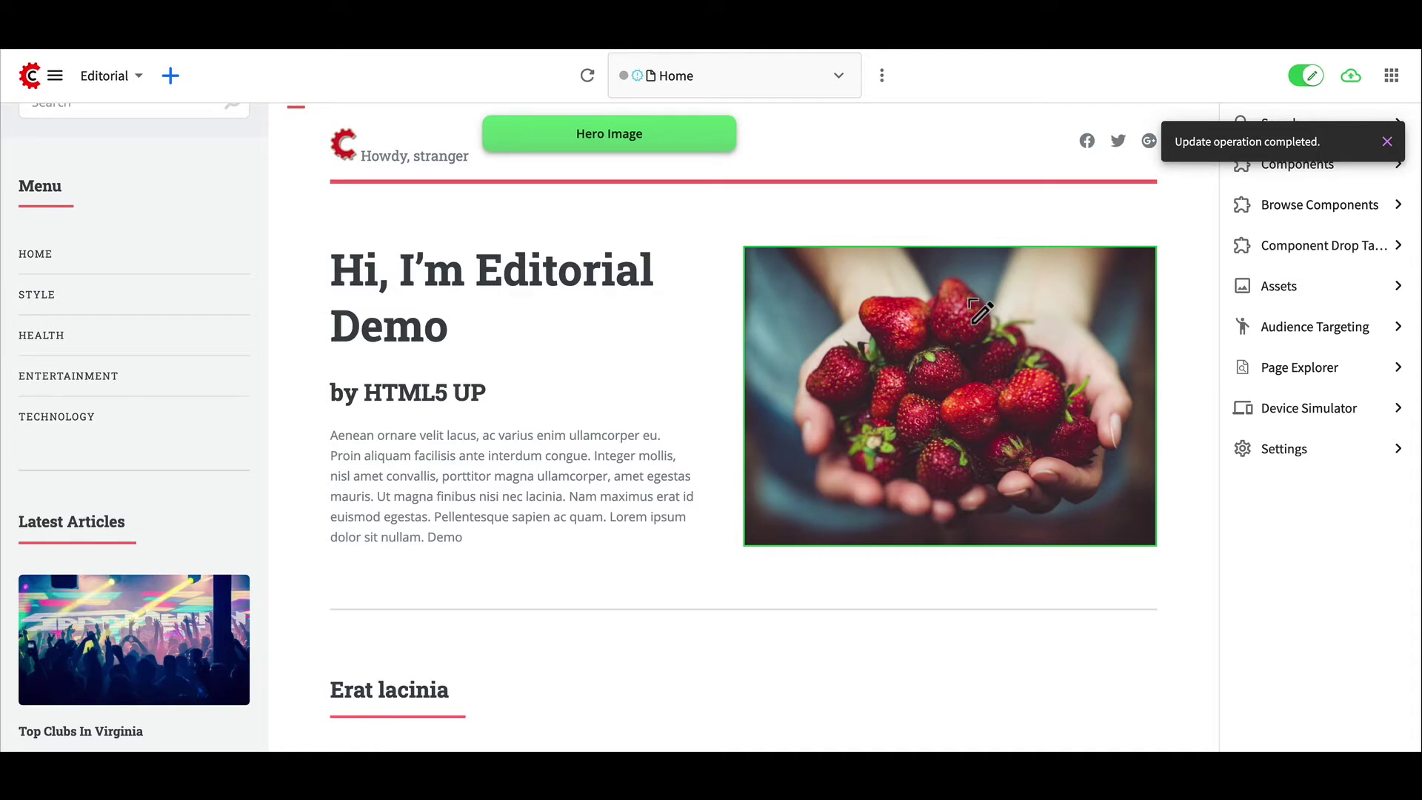
Drag castle-pic.jpg from Assets onto the hero image, replacing the briefly tried clubs-virginia-pic.jpg
click(1296, 285)
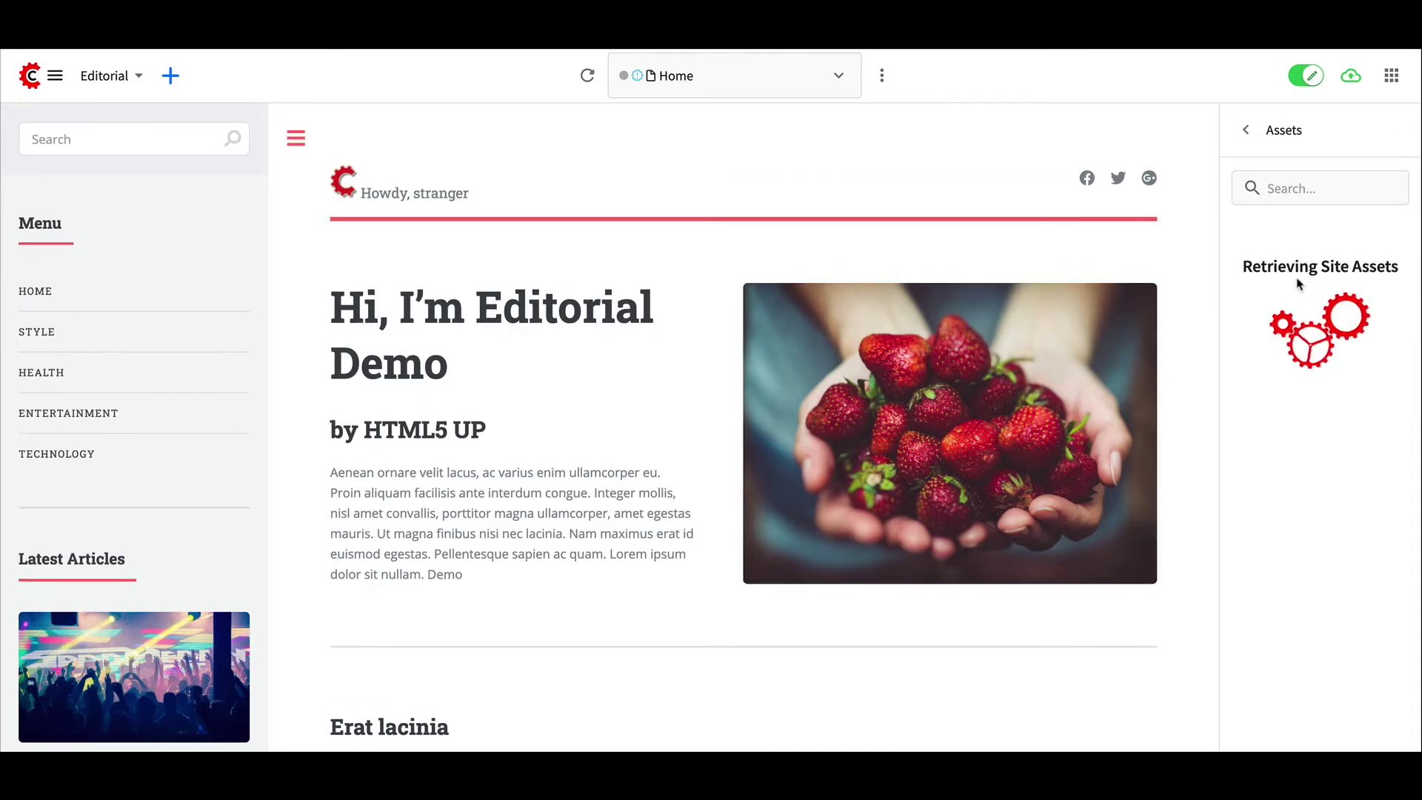
scroll(1322, 525, down, 2)
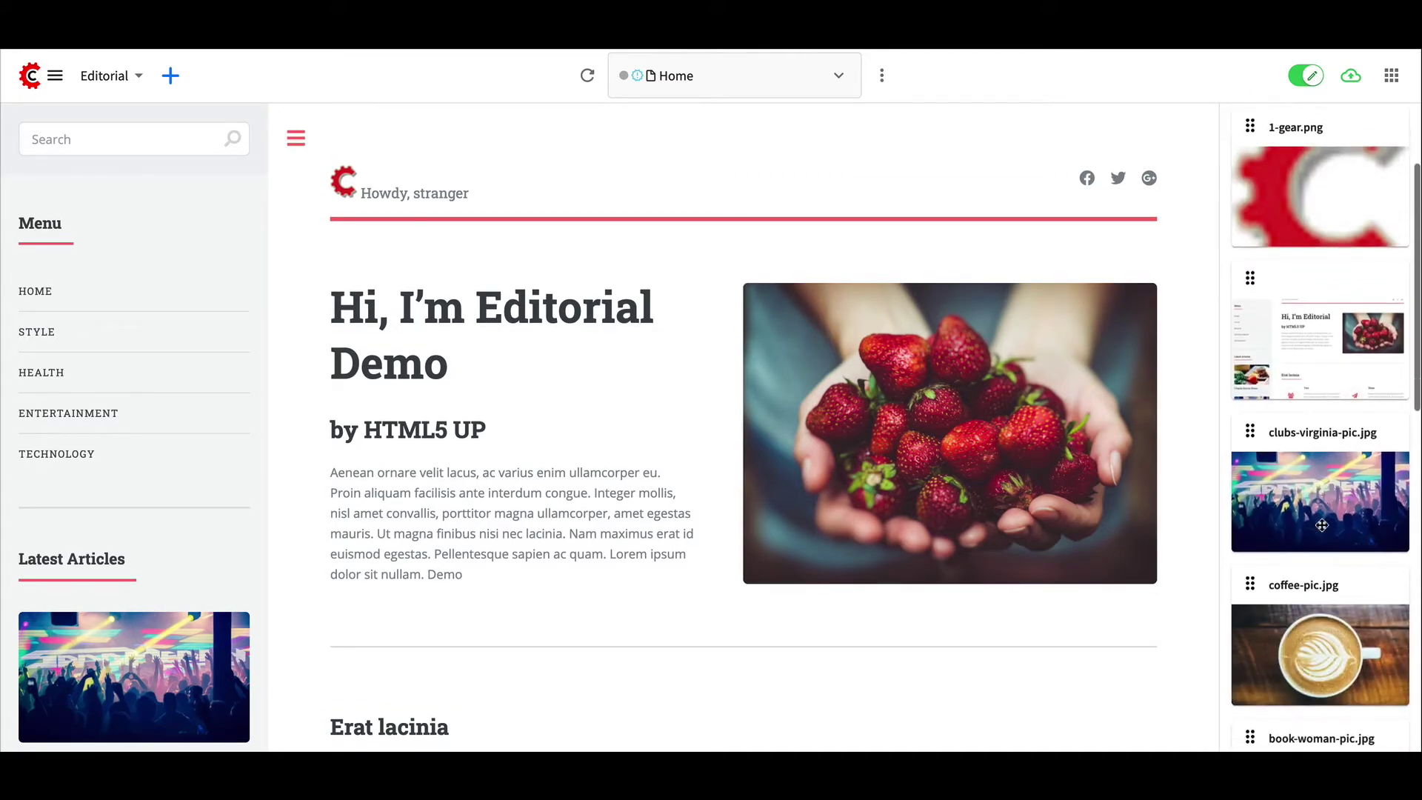
drag(1322, 525, 1041, 481)
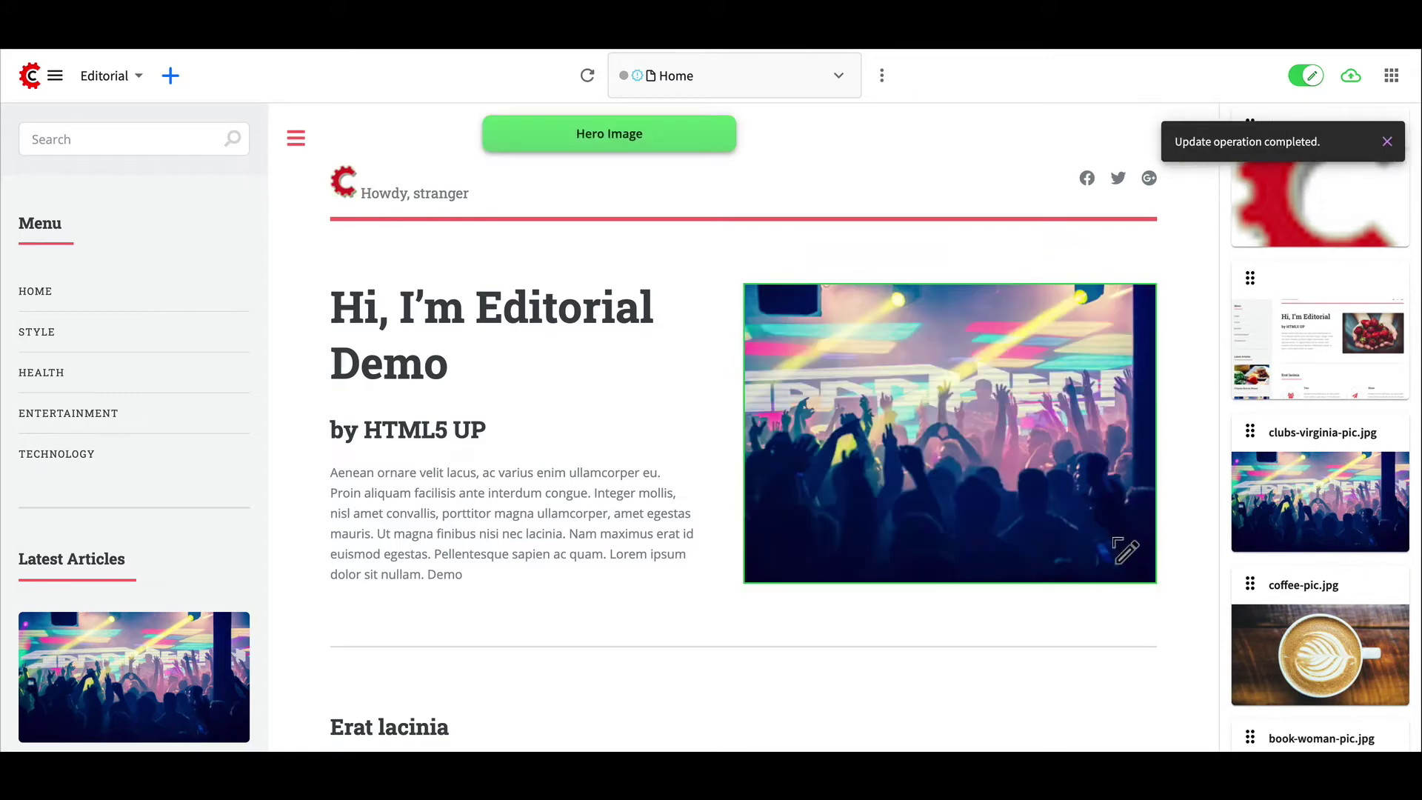
scroll(1287, 632, down, 8)
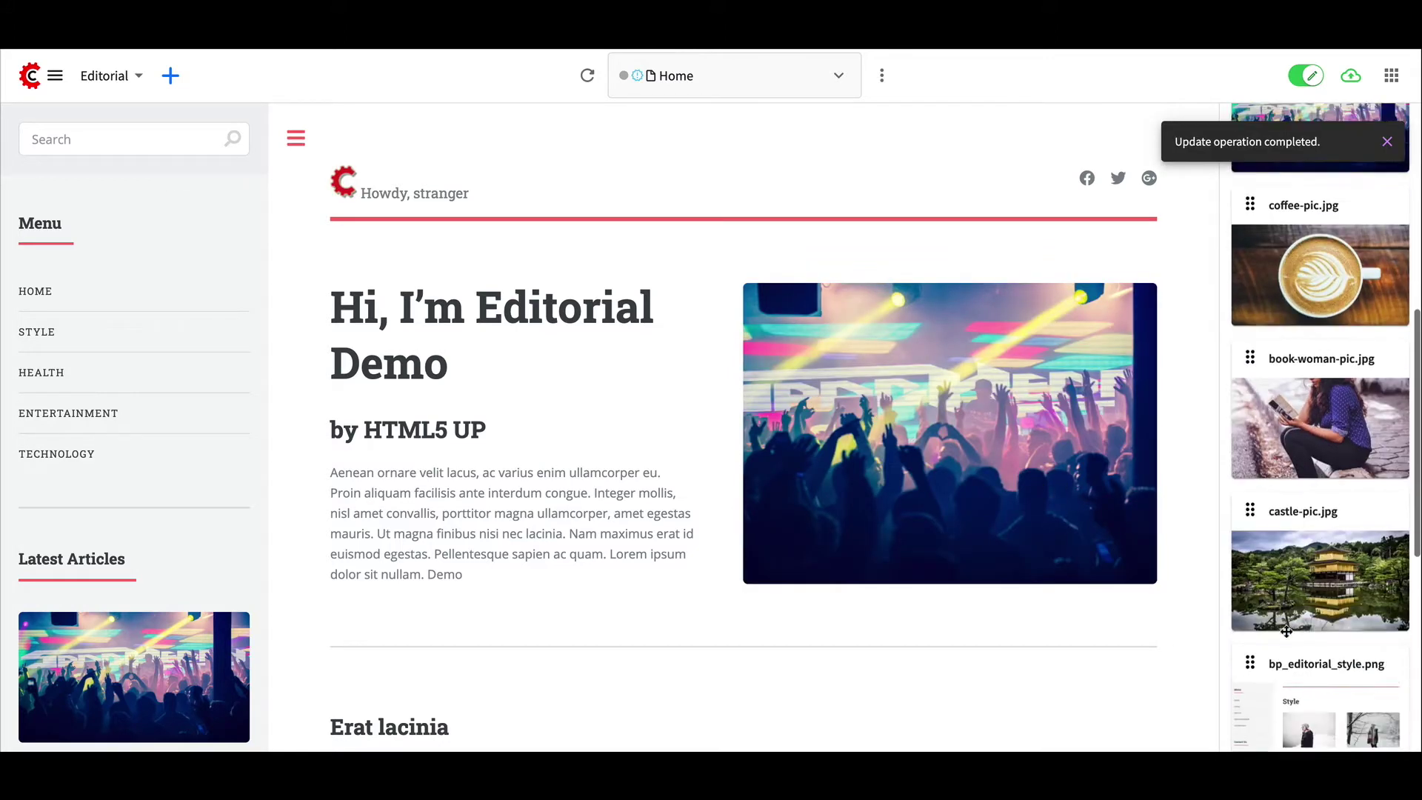
scroll(1286, 632, down, 2)
scroll(1287, 631, up, 5)
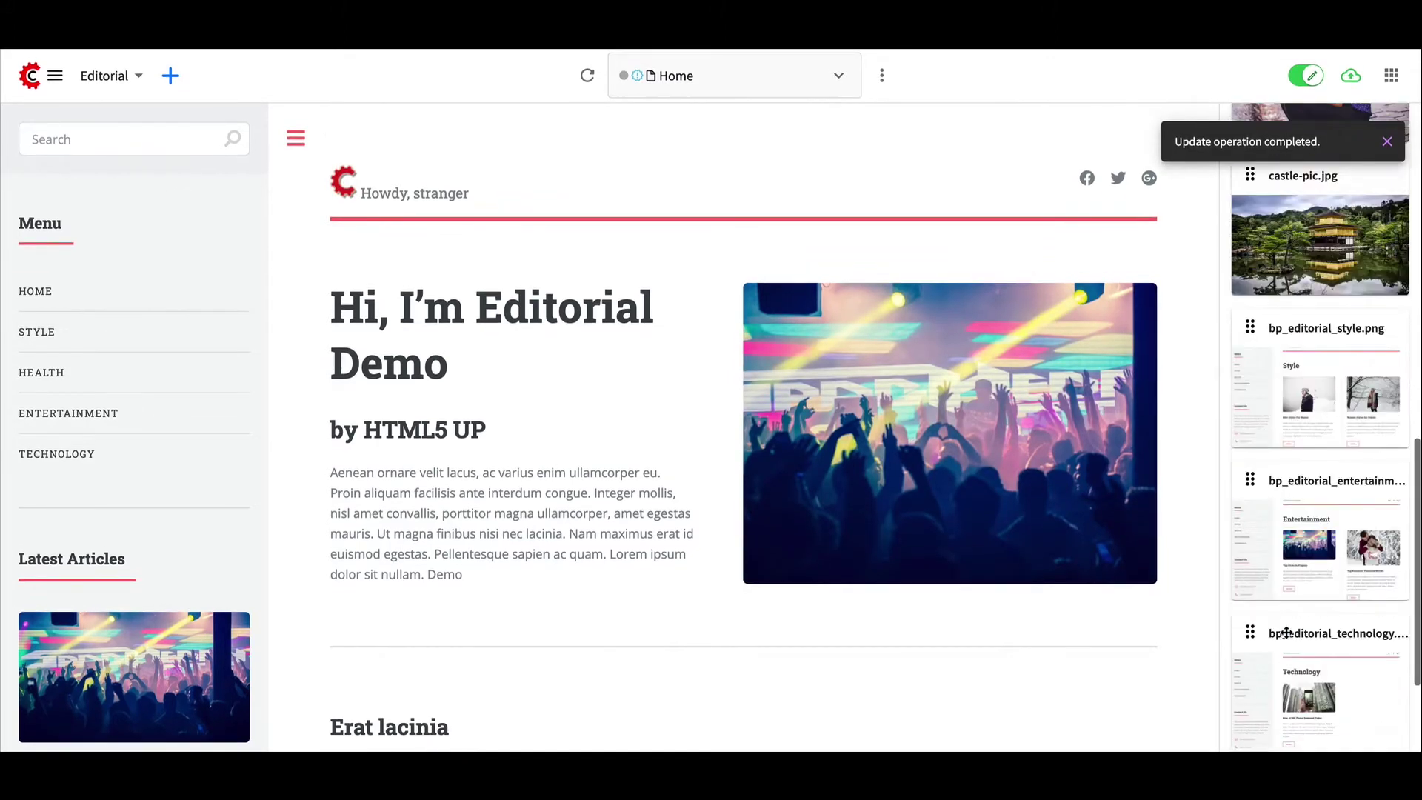
scroll(1286, 632, up, 2)
drag(1318, 570, 1013, 486)
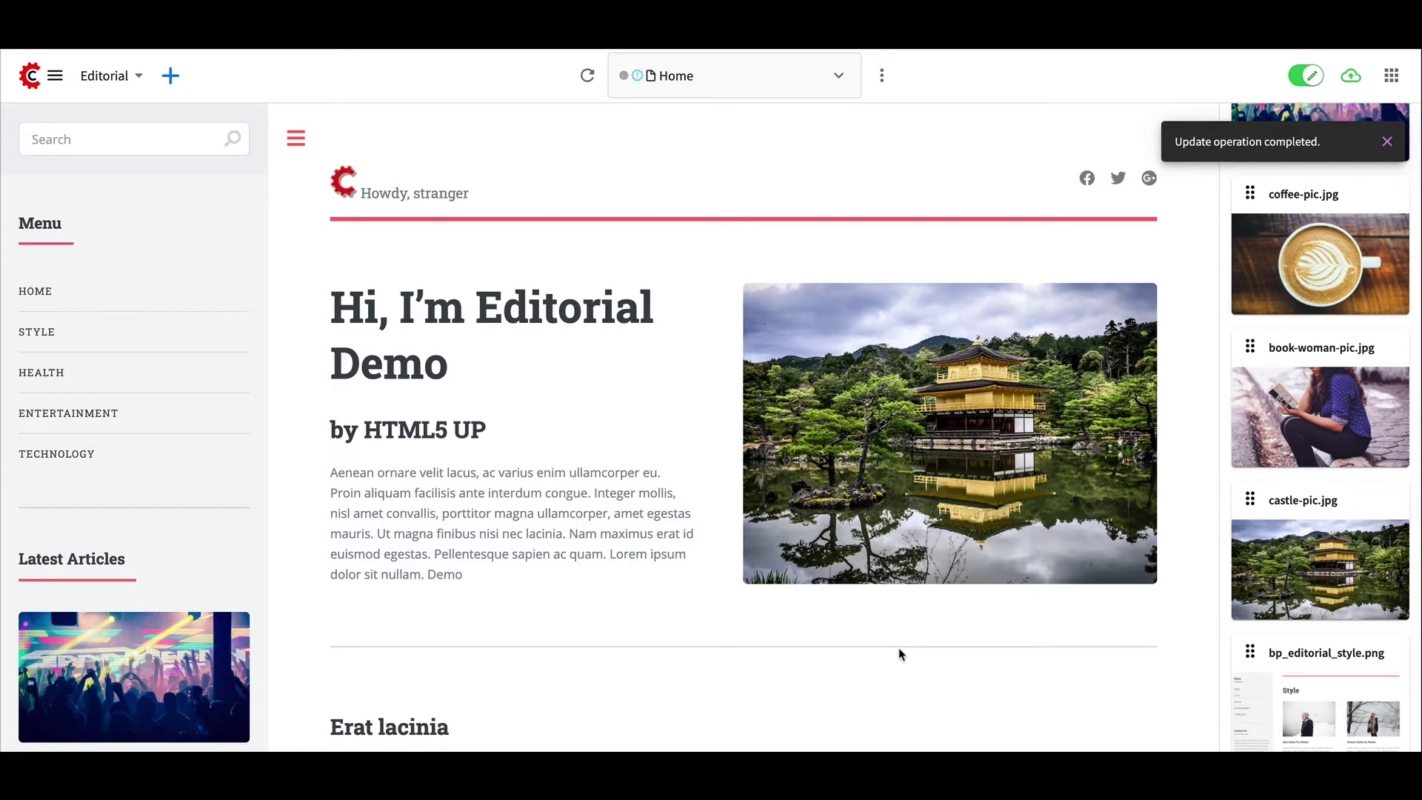
scroll(899, 653, down, 2)
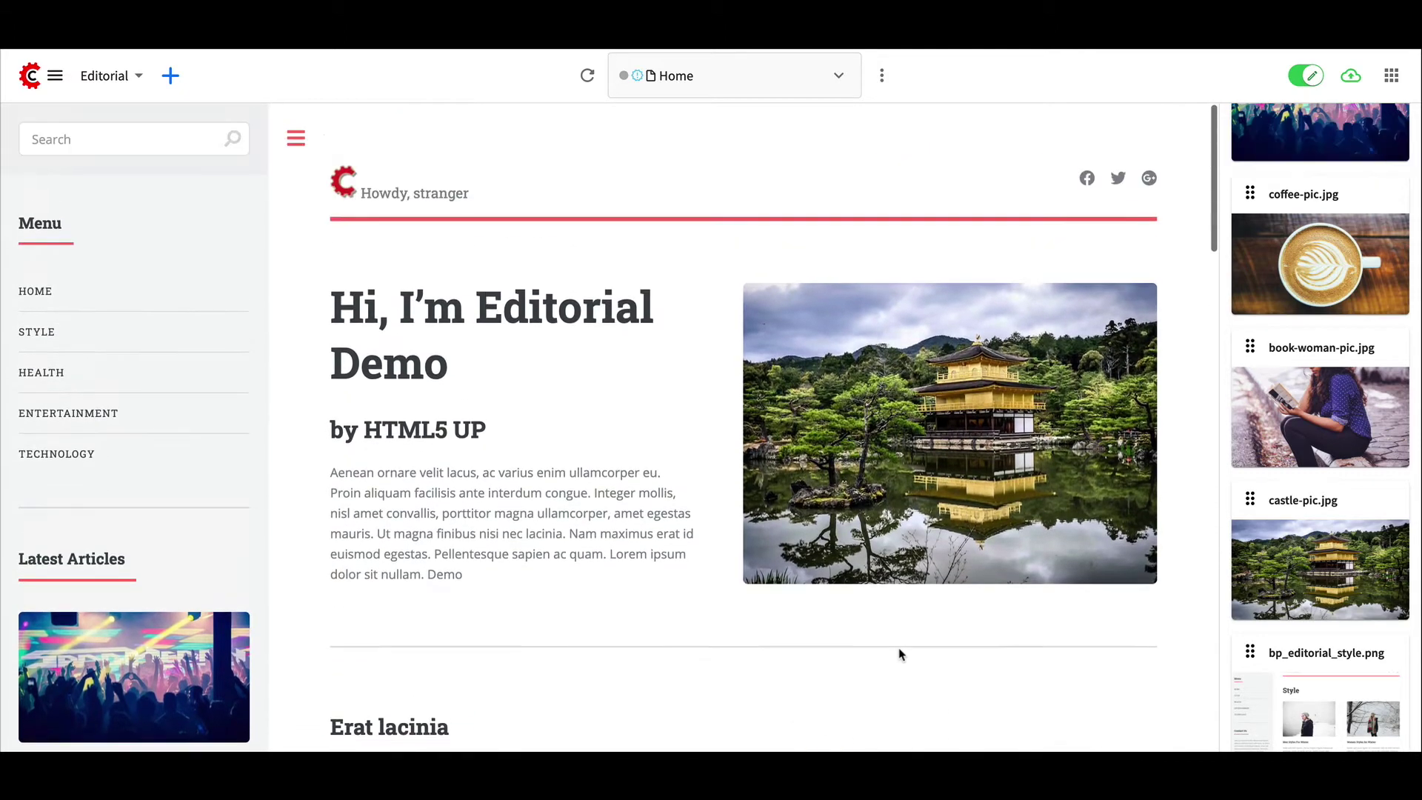
Change the Erat lacinia Download heading to 'Download Another Edit'
scroll(899, 647, down, 6)
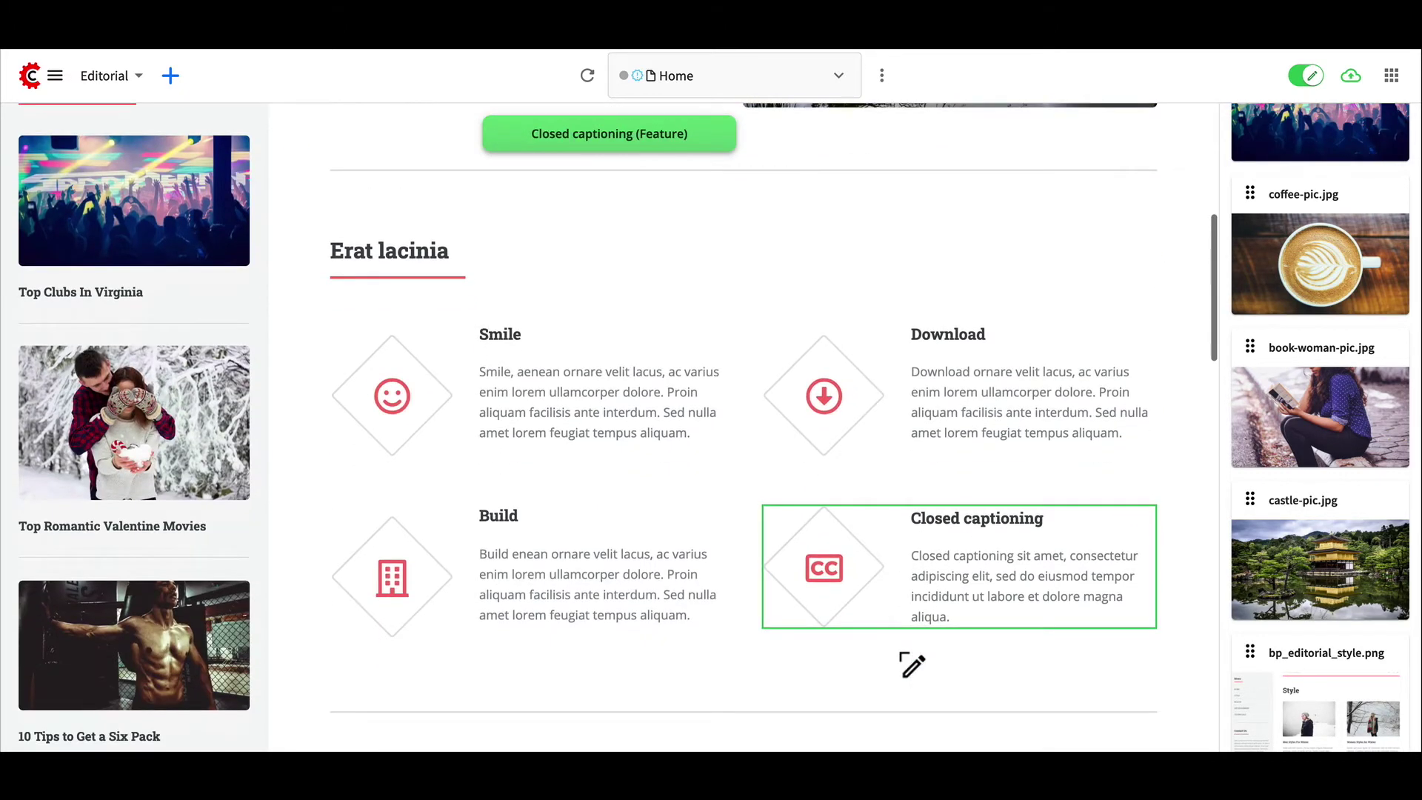
click(950, 343)
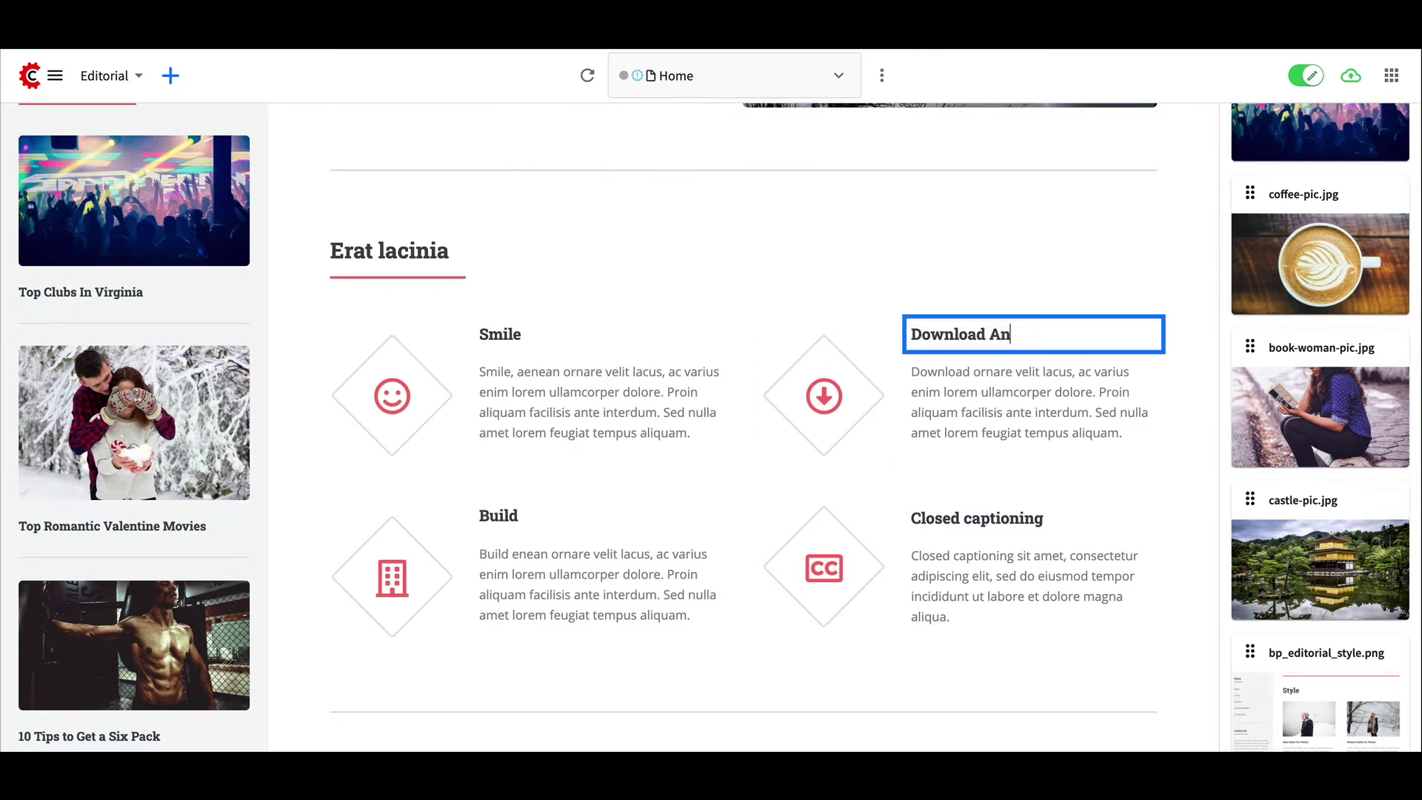
text(Another Edit)
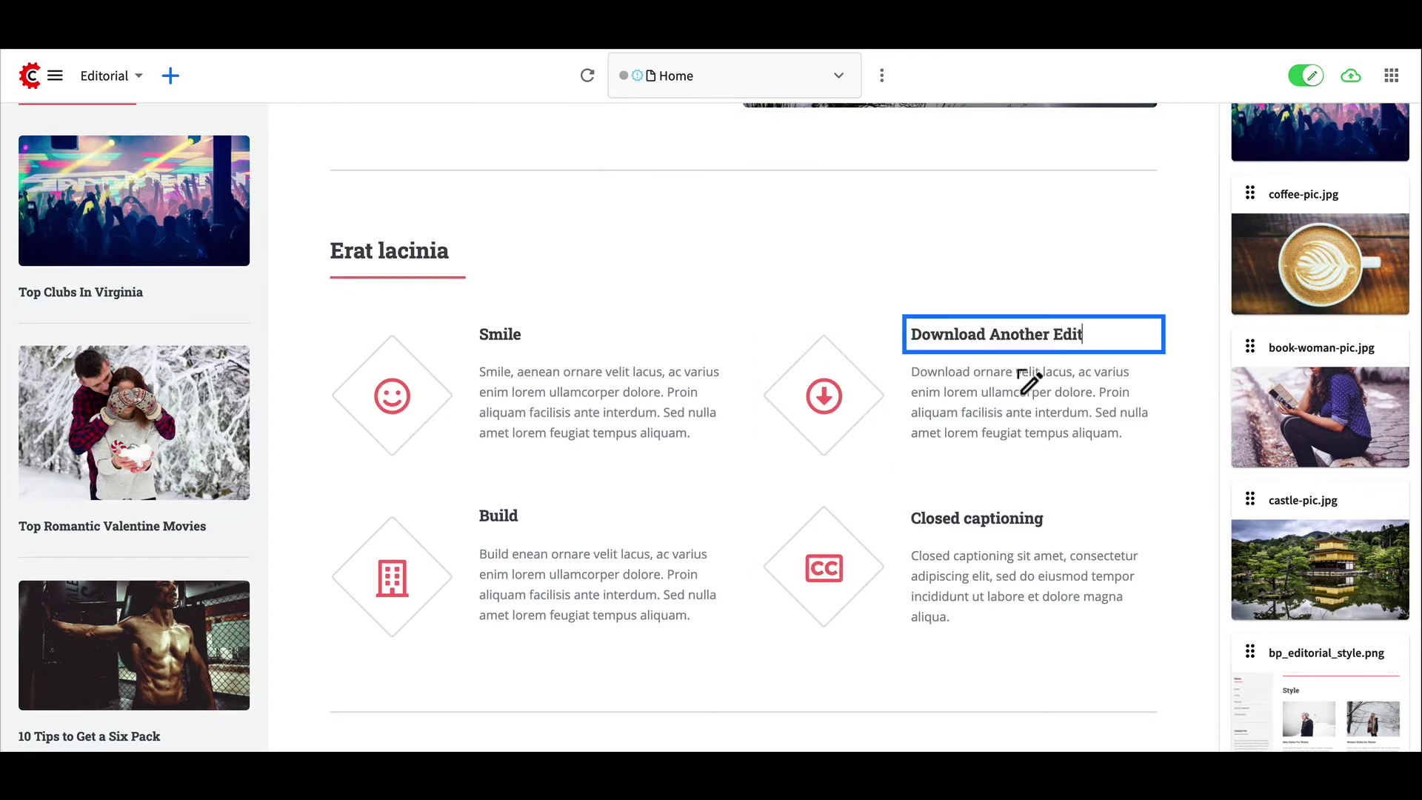
click(1031, 478)
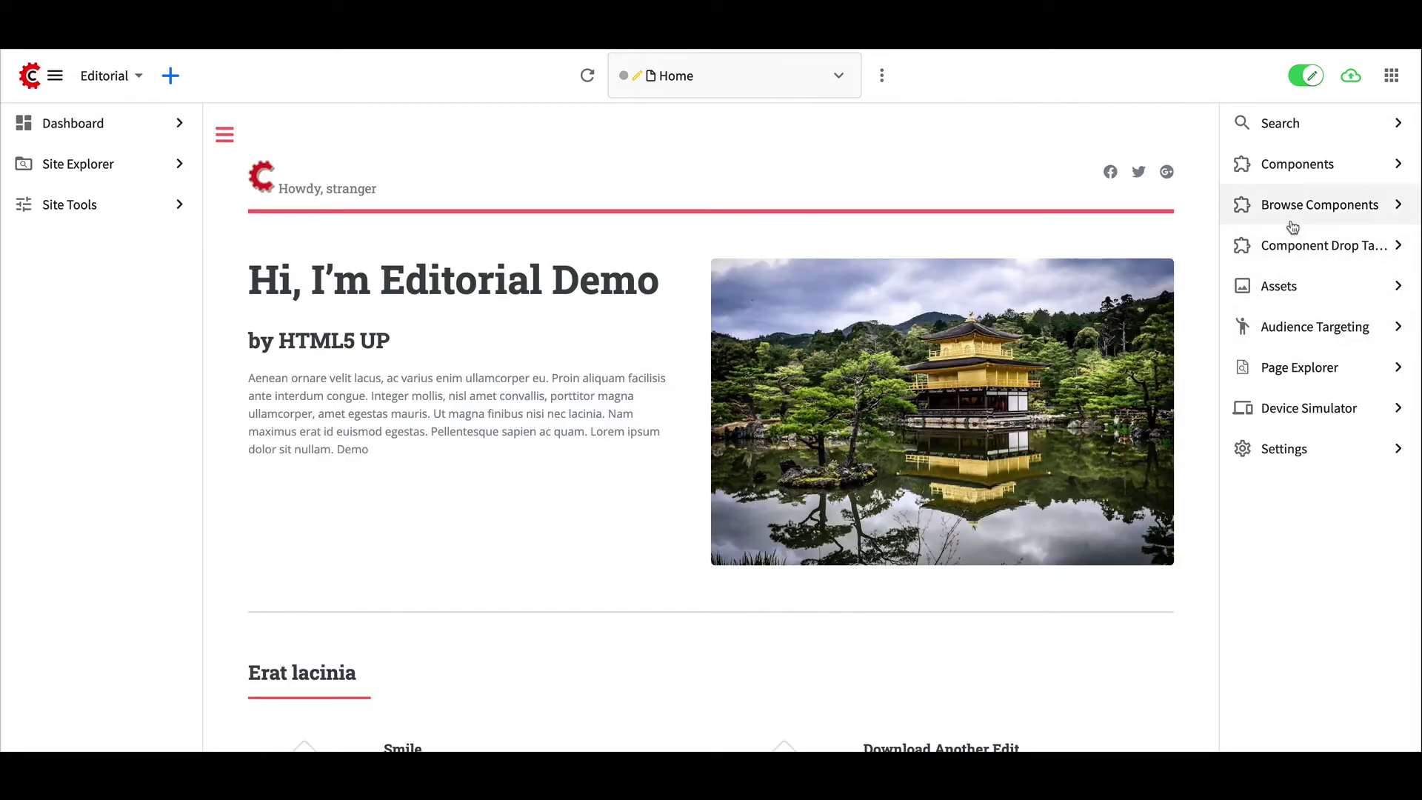
Drag a new Feature component into the Erat lacinia features grid
click(1298, 166)
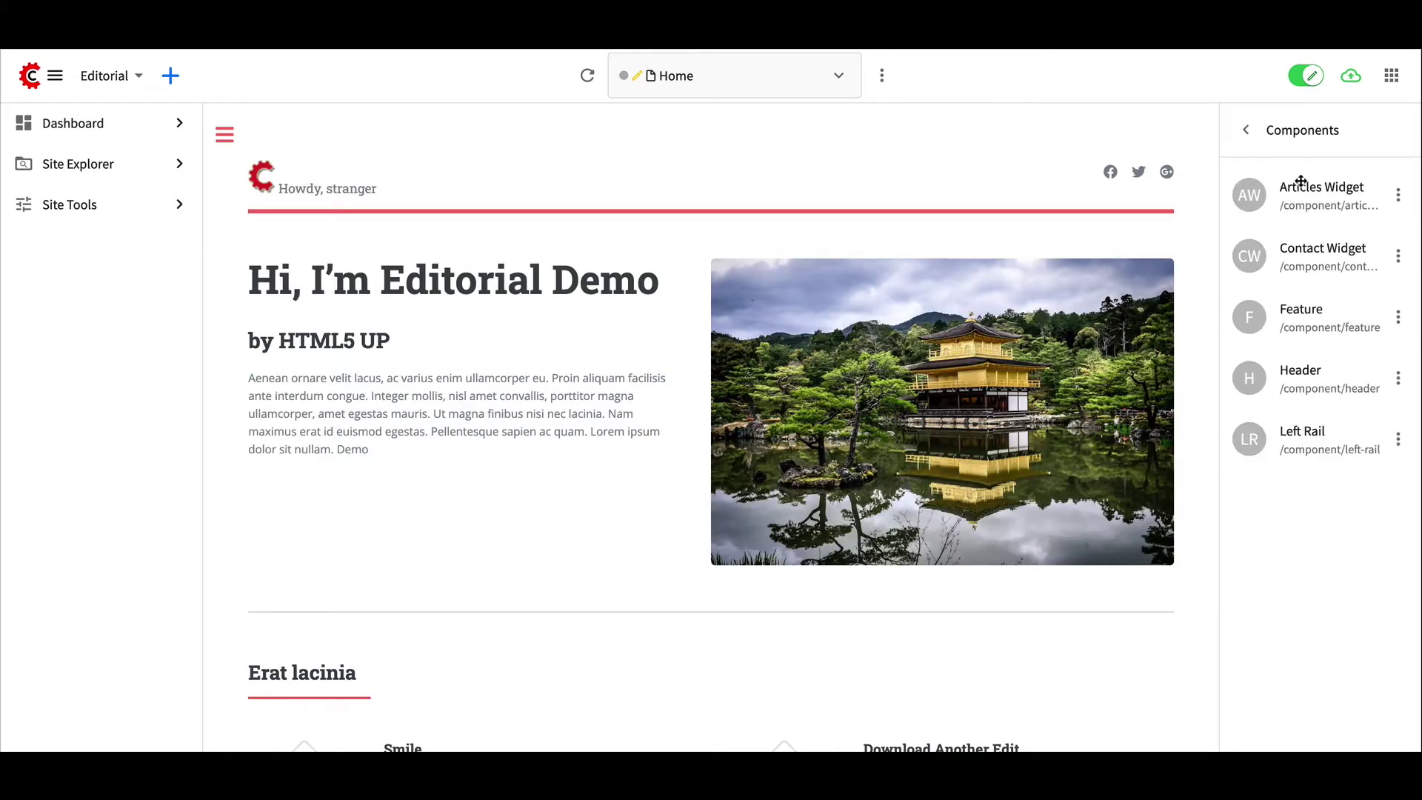
drag(1302, 305, 1029, 435)
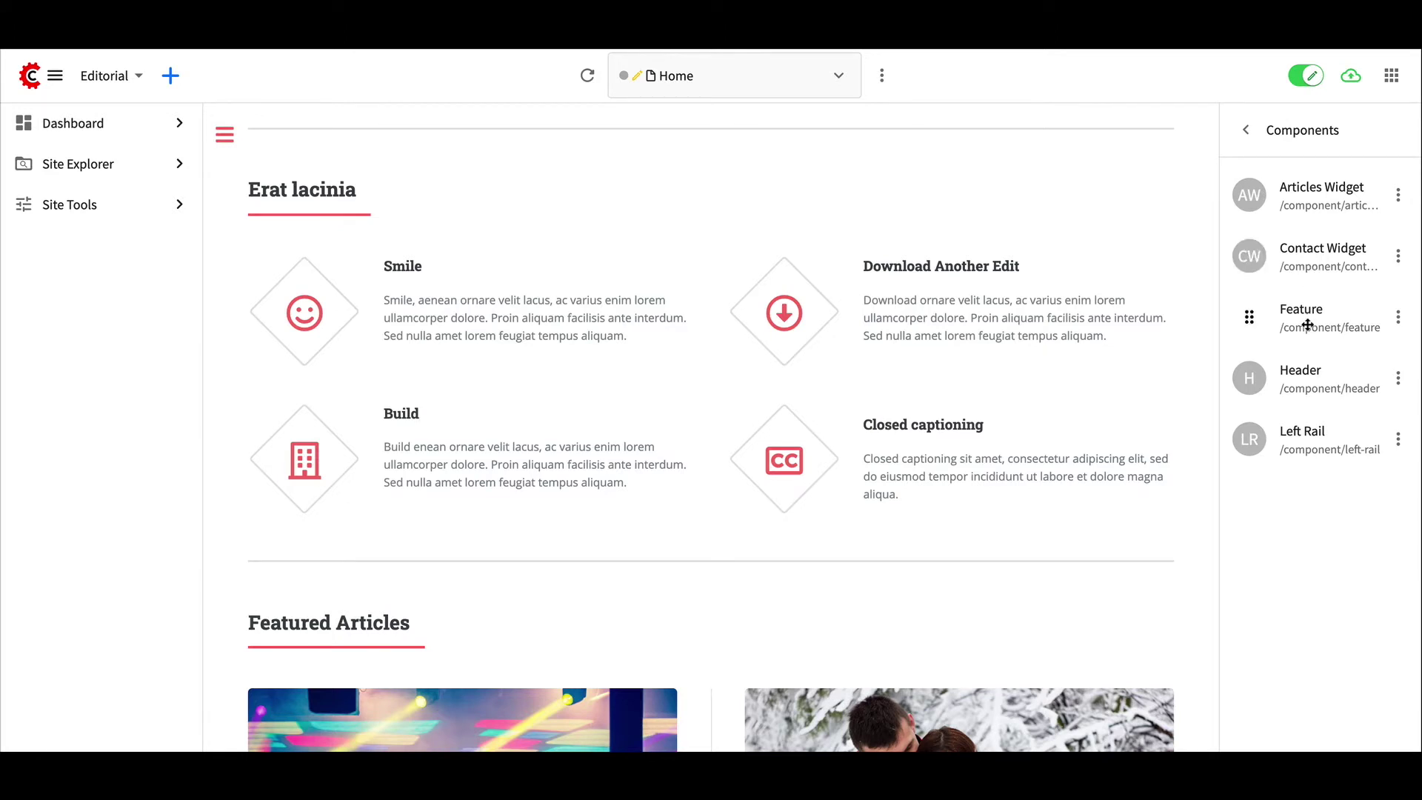
drag(1307, 325, 871, 323)
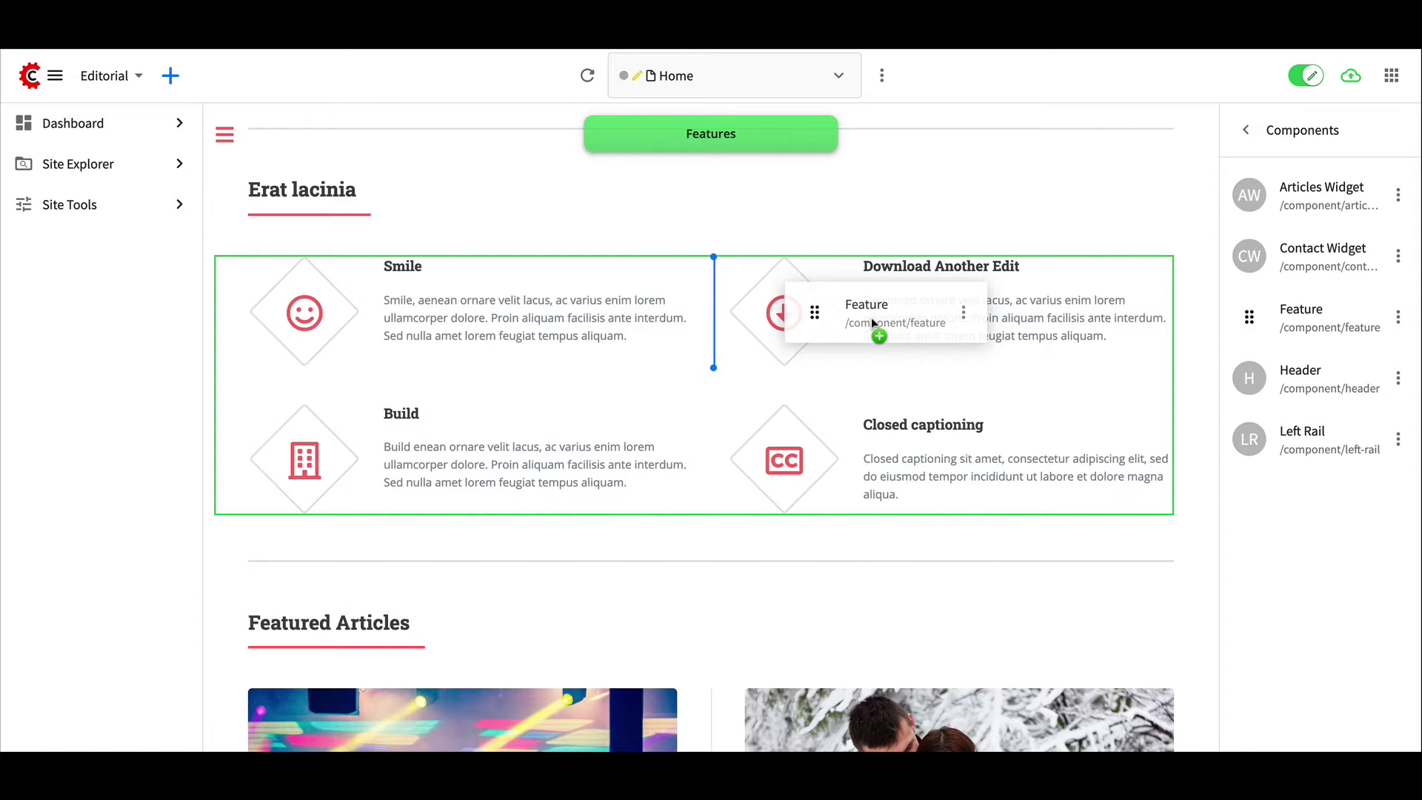
drag(873, 323, 872, 321)
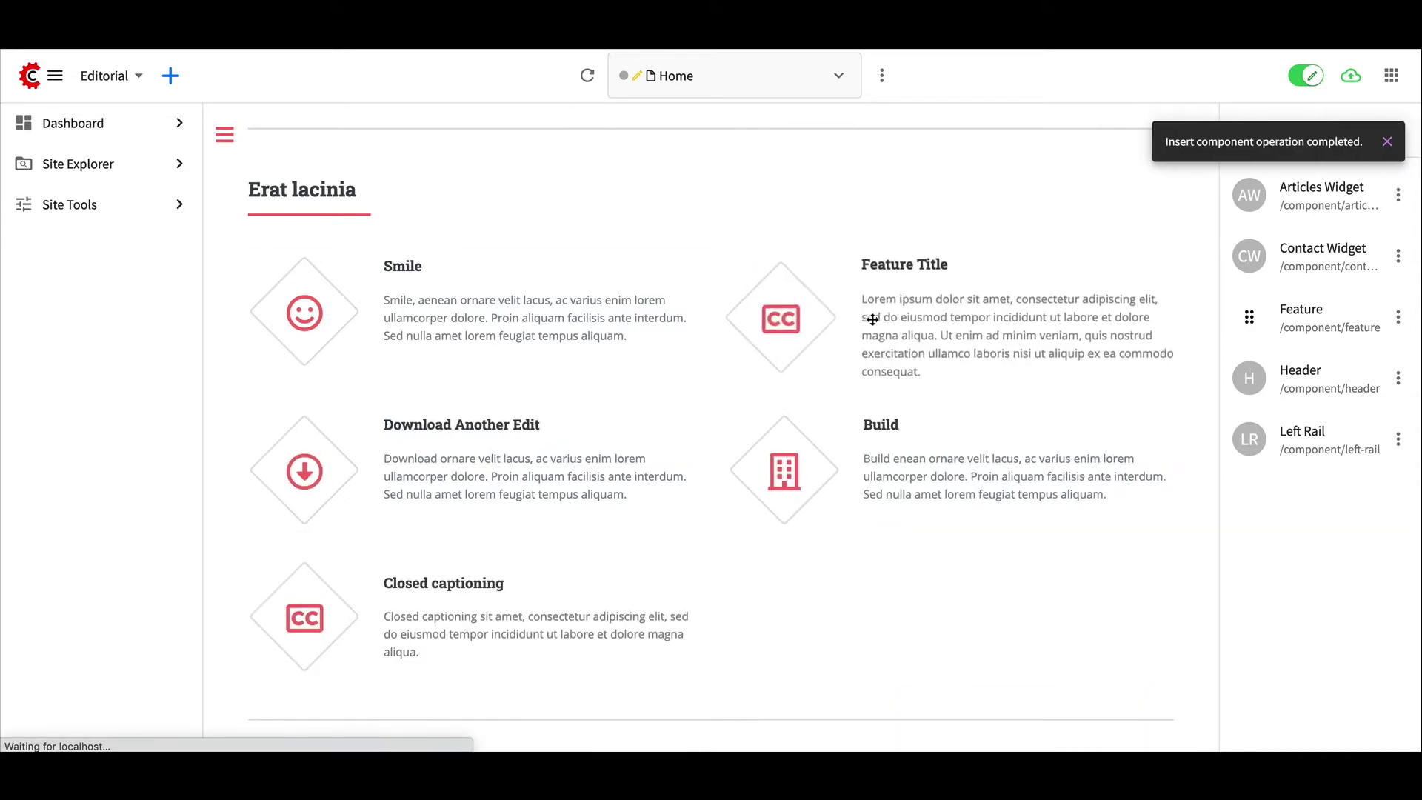
Retitle the new feature 'Another Feature'
click(889, 272)
triple_click(888, 273)
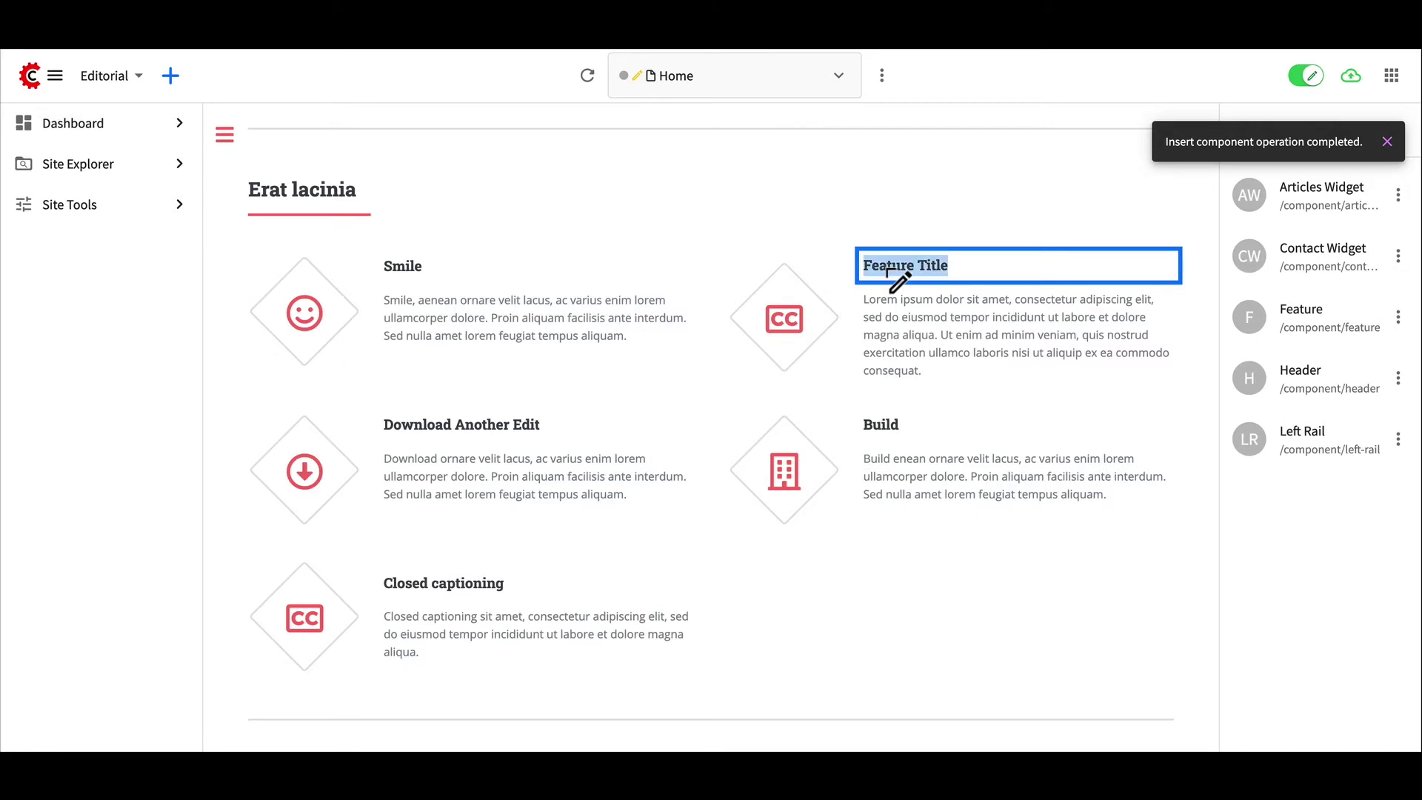
text(Another)
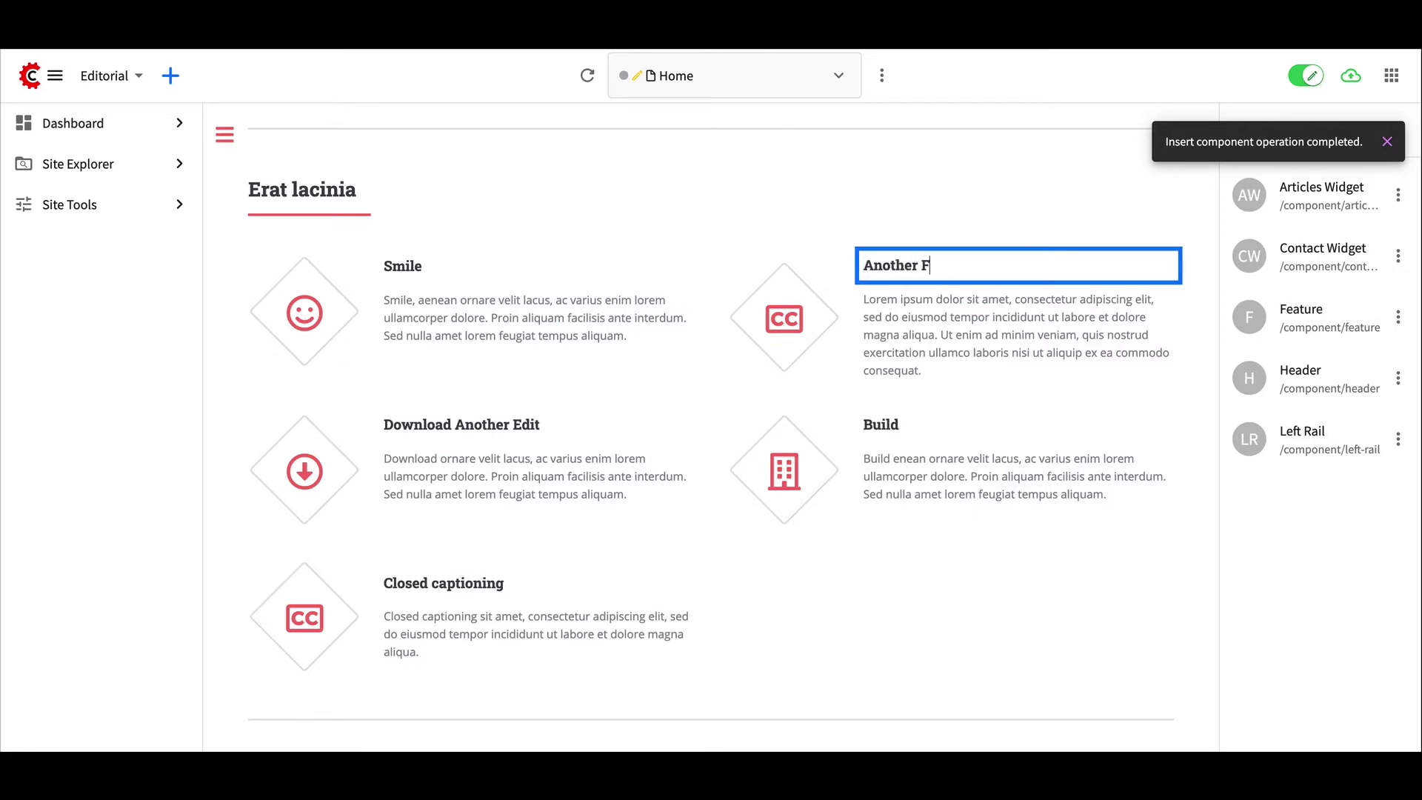
click(886, 338)
click(884, 334)
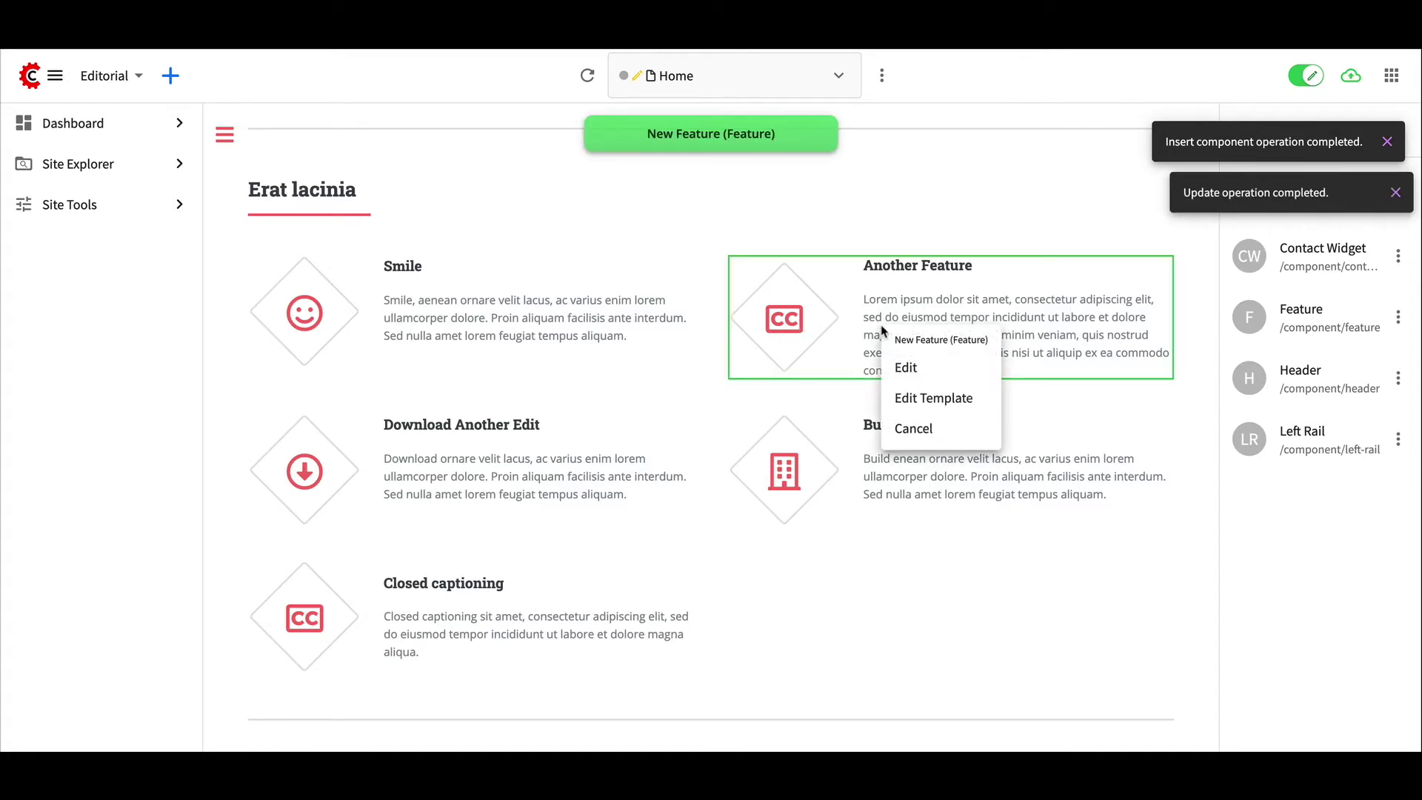
click(894, 370)
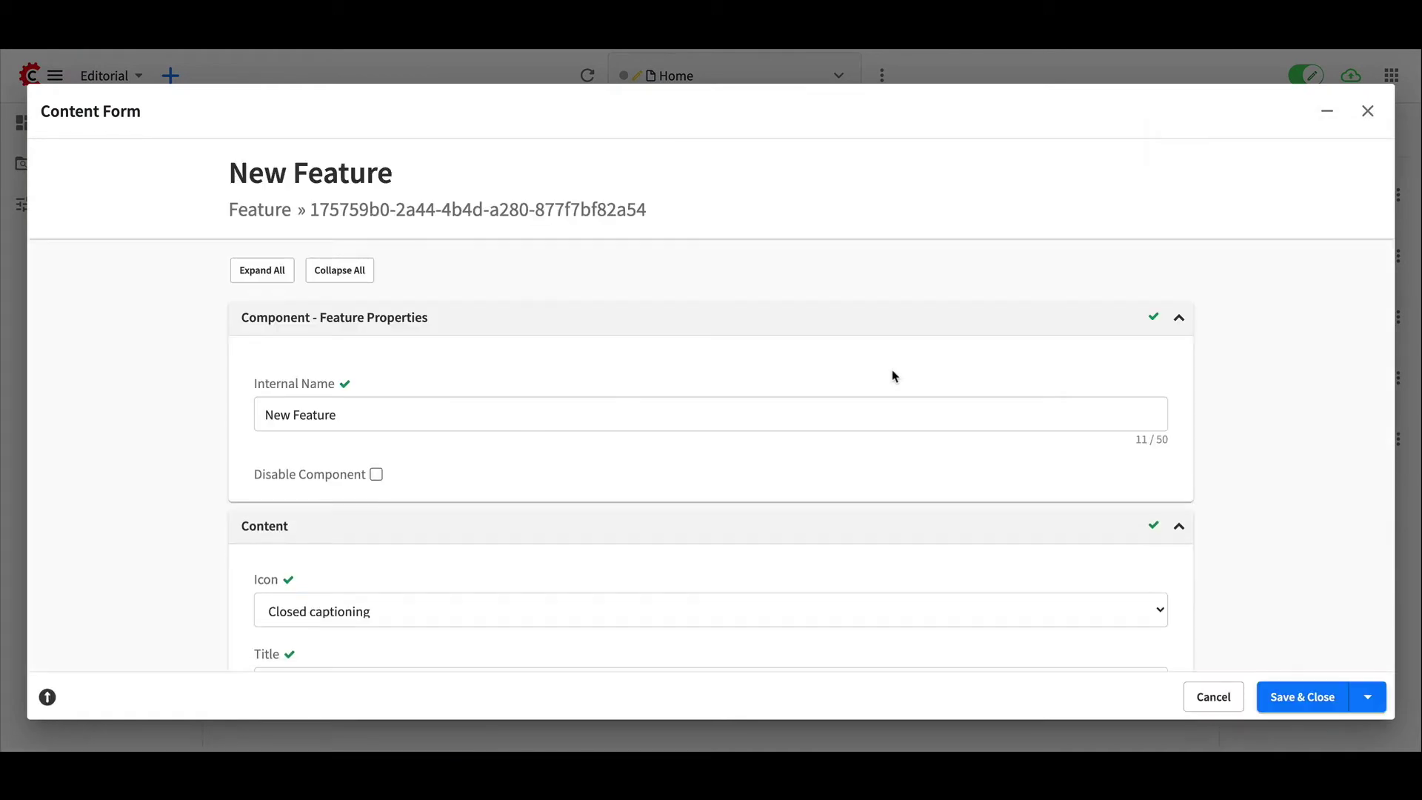
scroll(894, 376, down, 5)
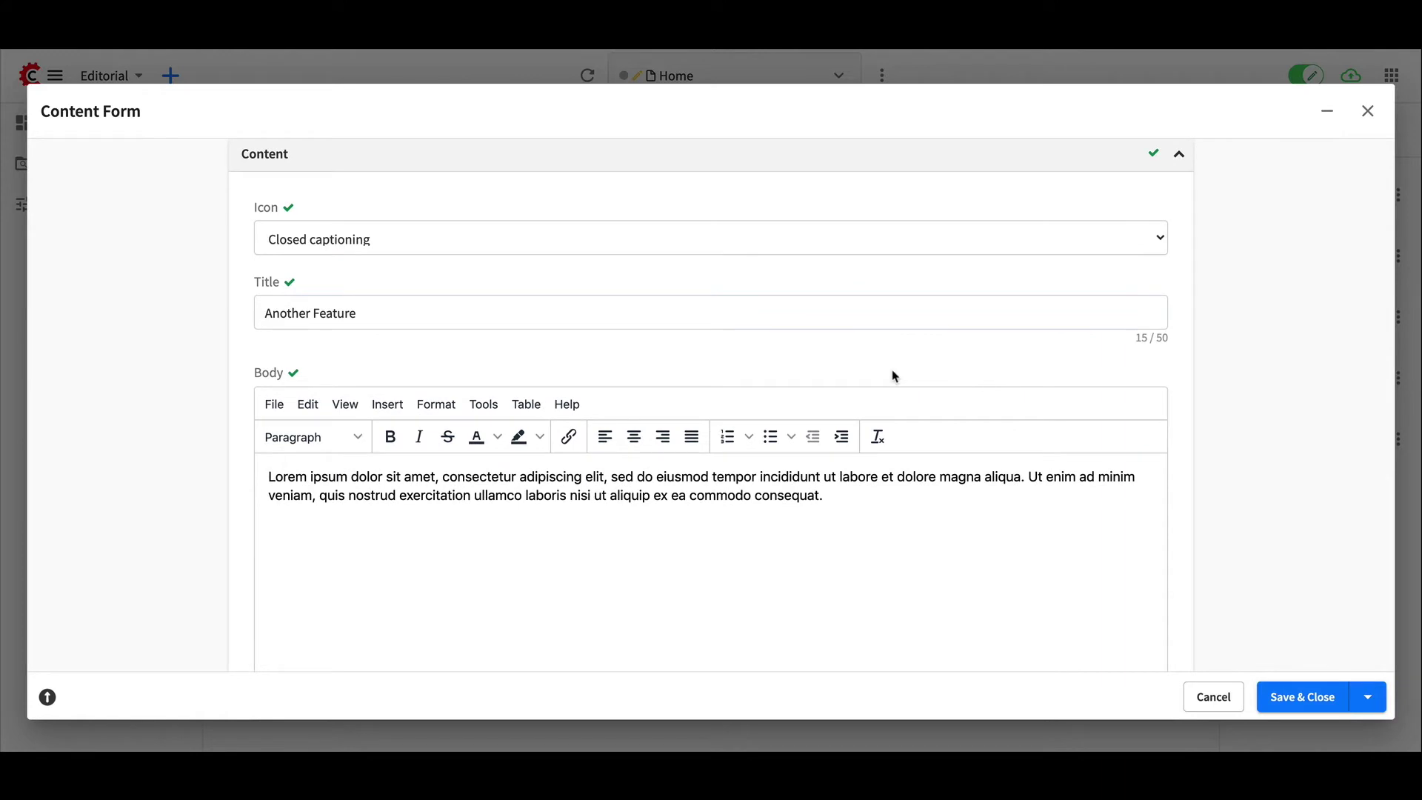
scroll(894, 376, down, 2)
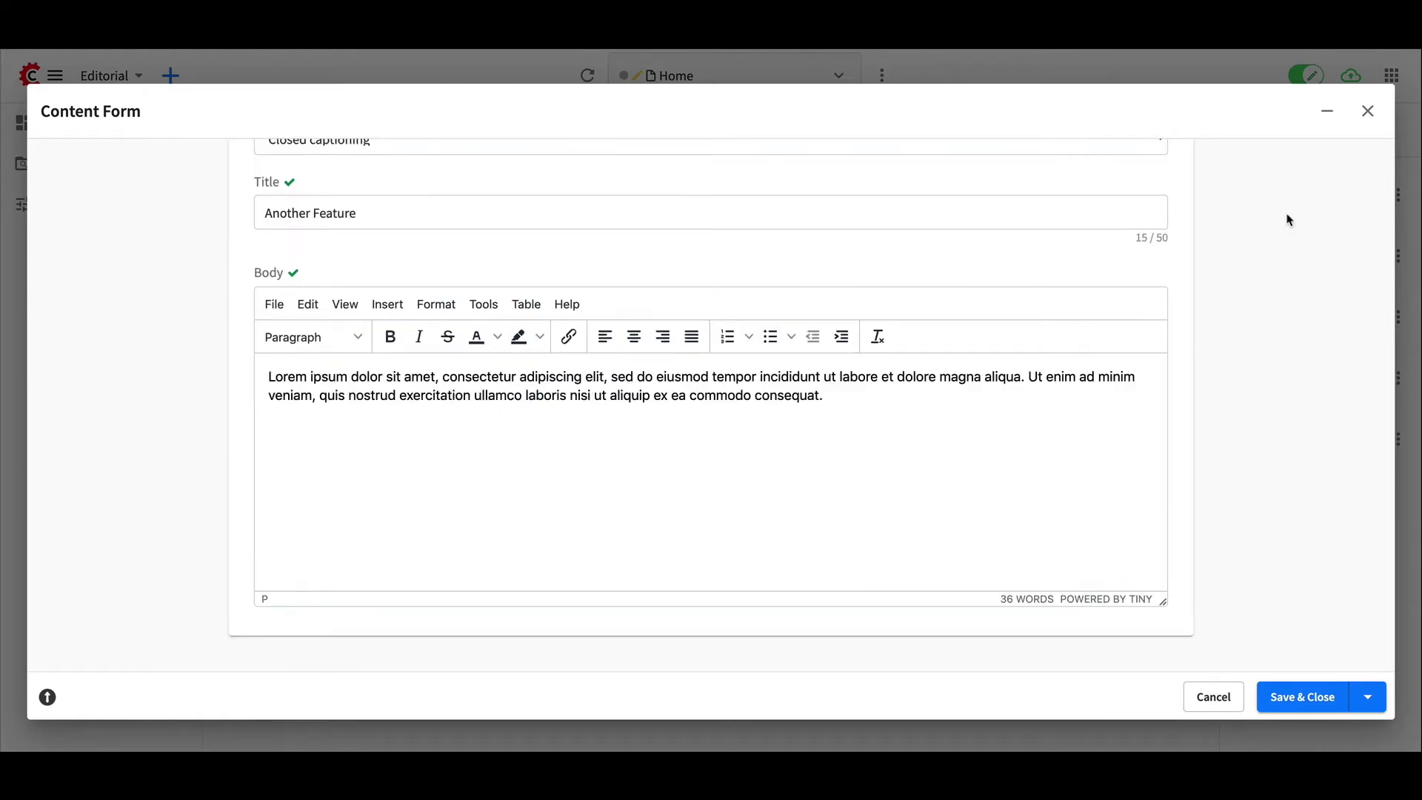
click(1368, 111)
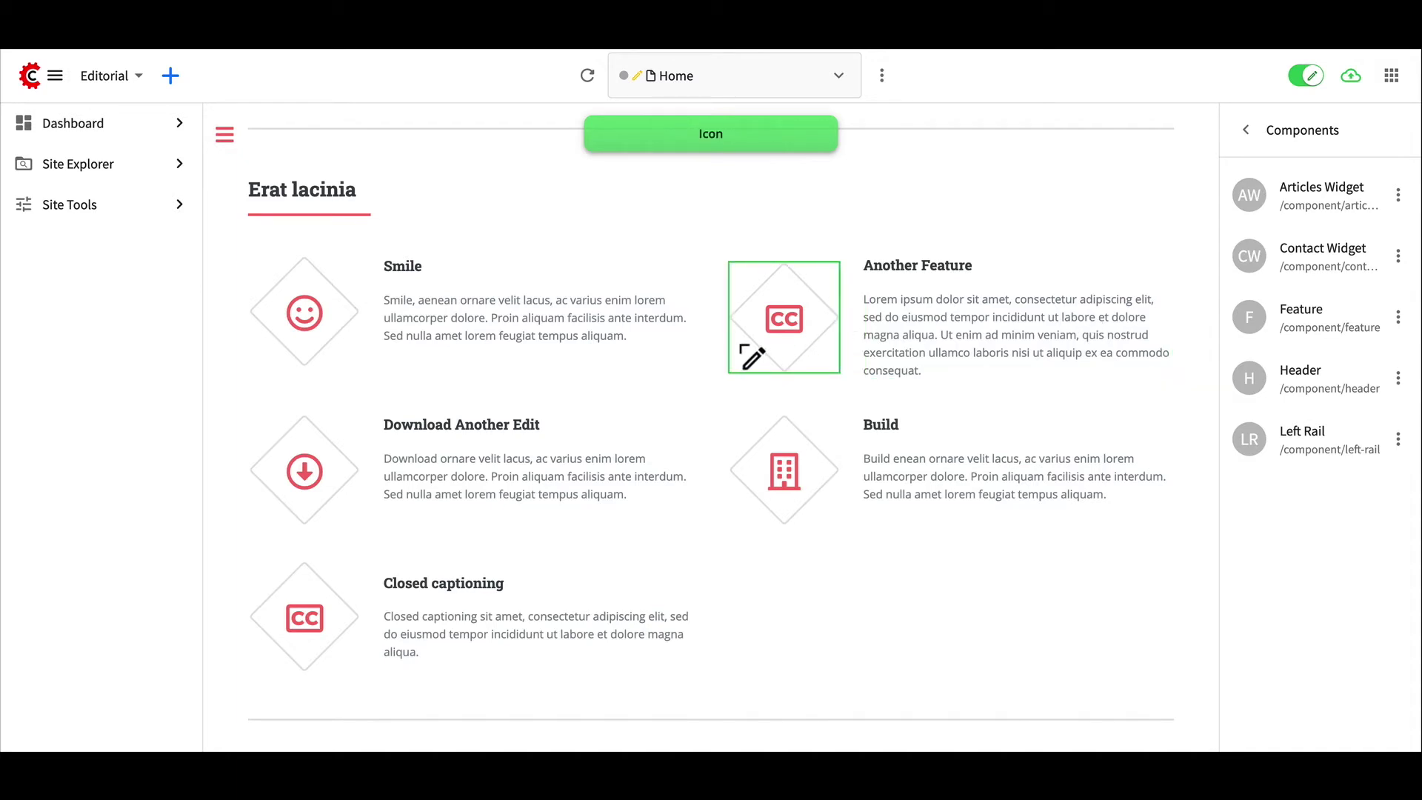
scroll(659, 386, down, 1)
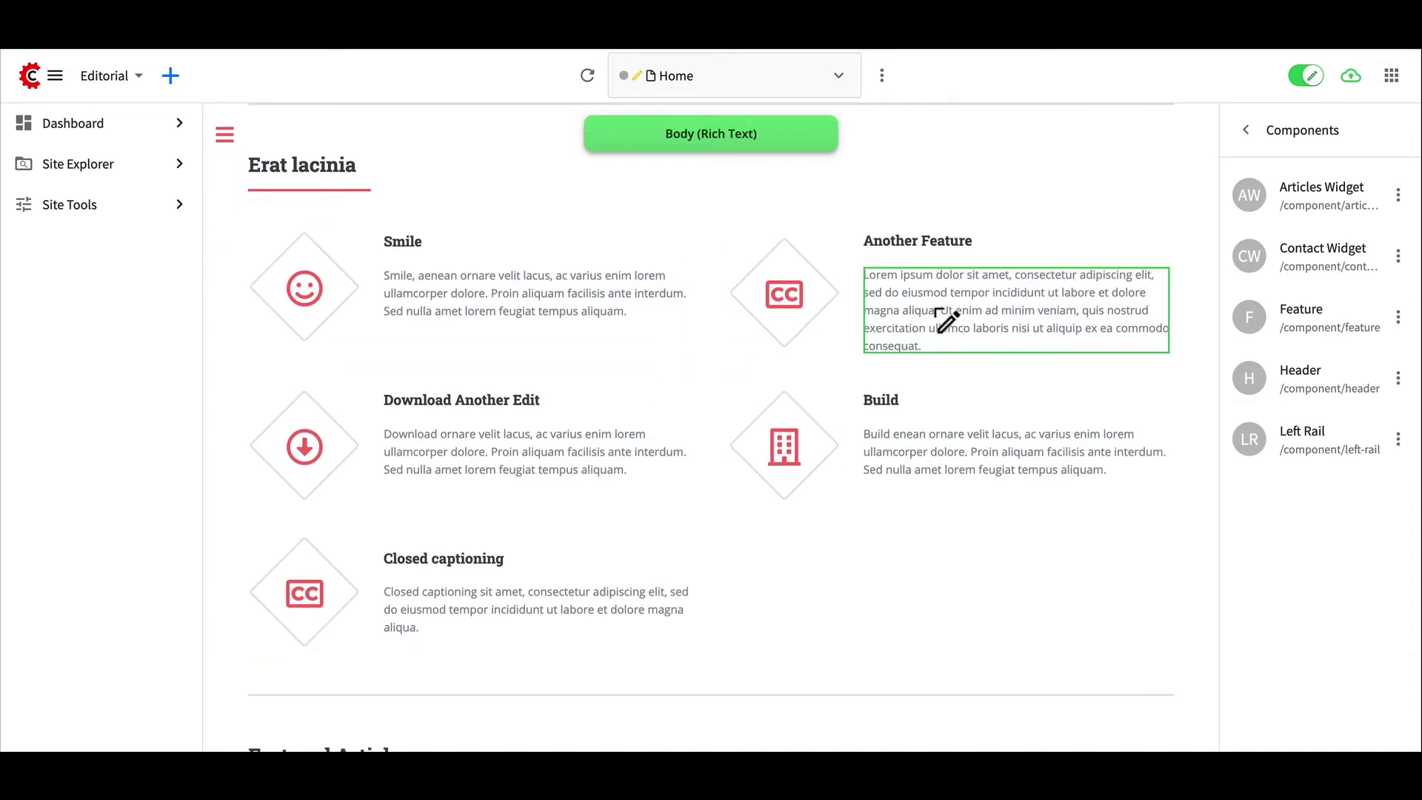
click(1242, 134)
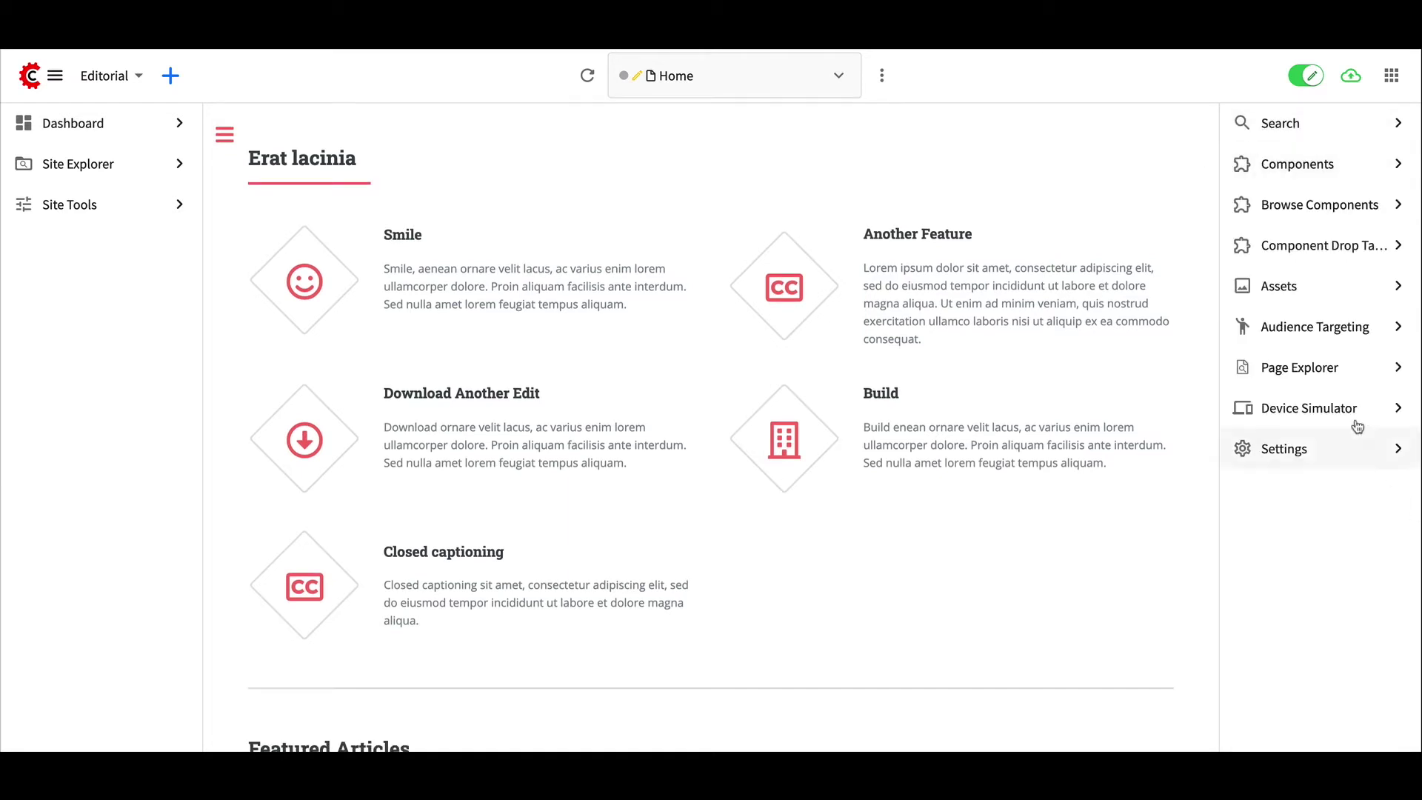
click(1357, 421)
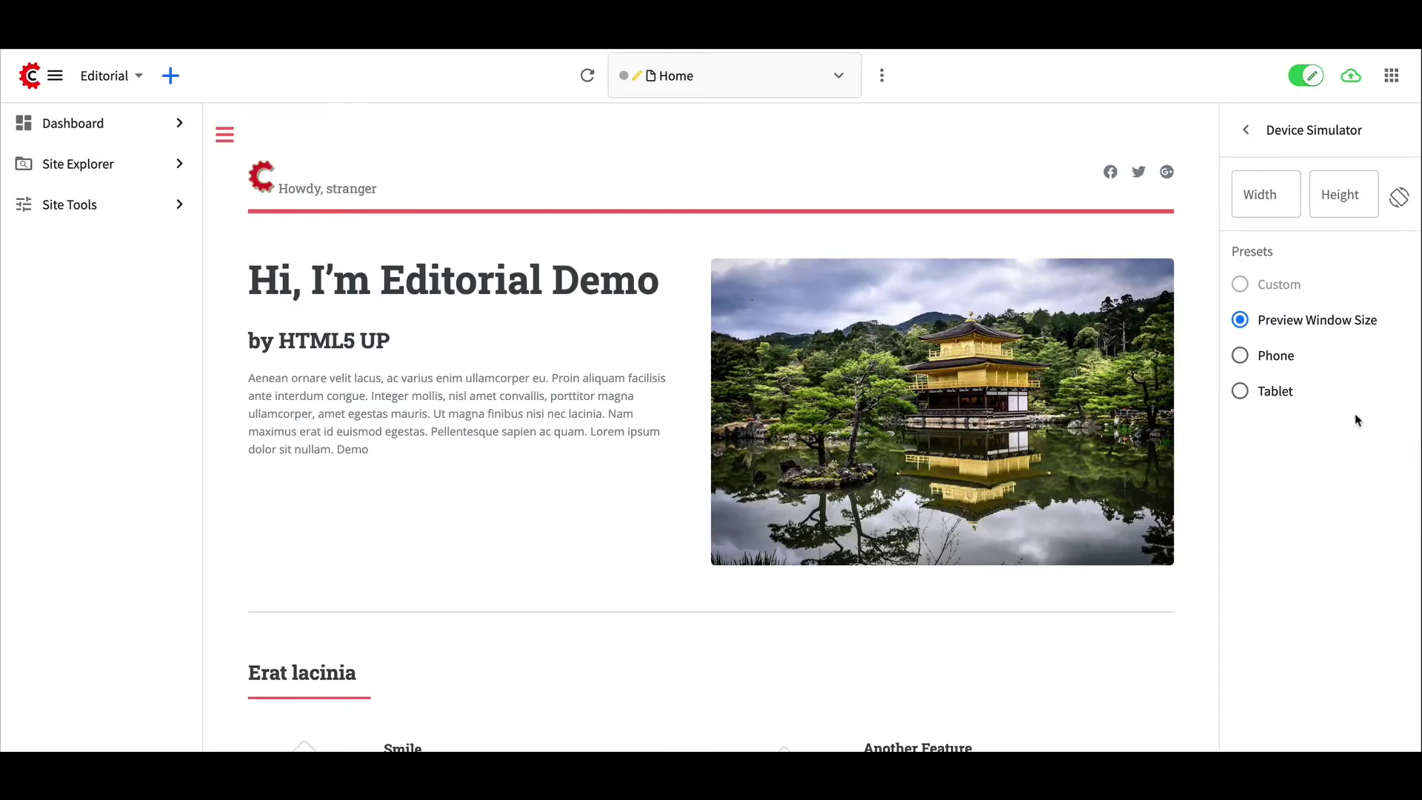
click(1270, 368)
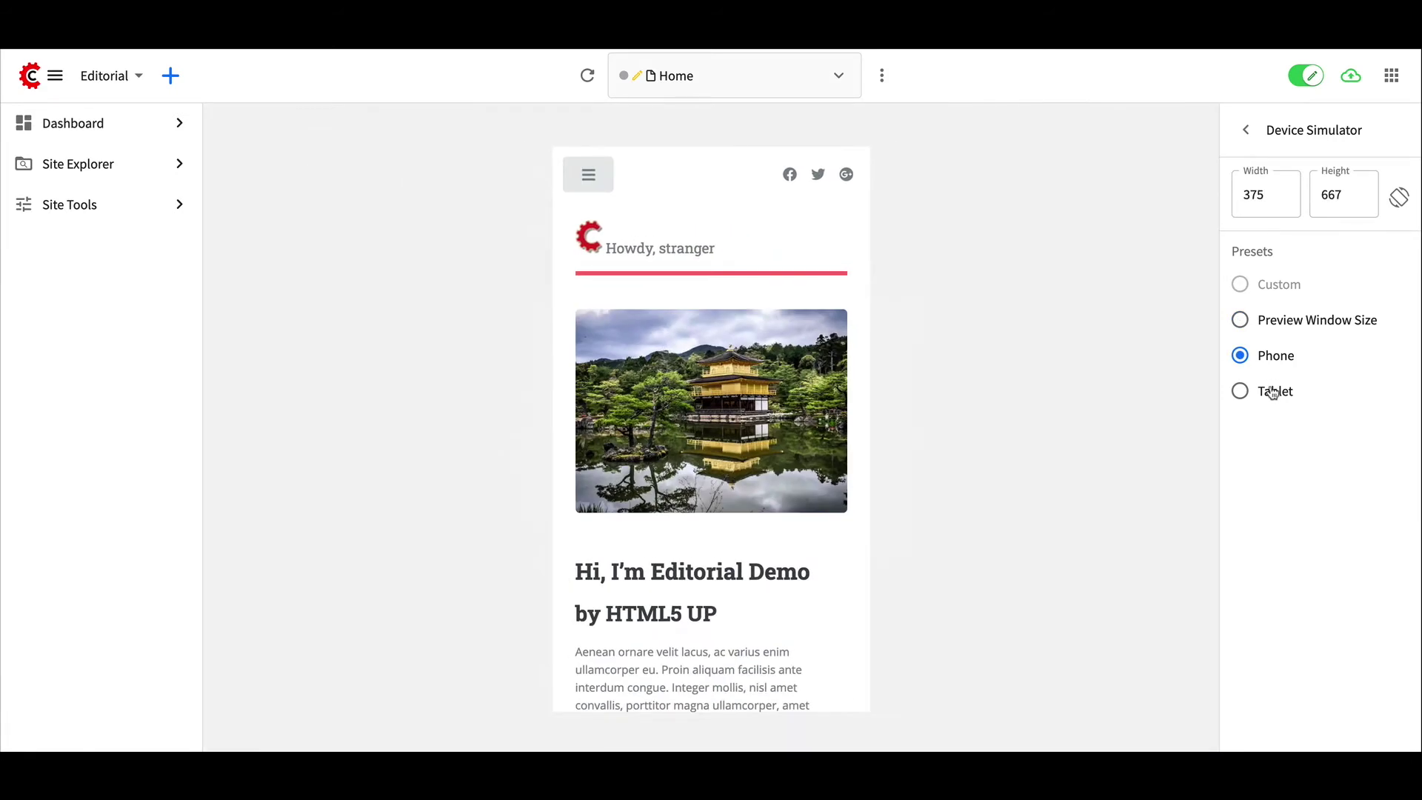
click(1399, 197)
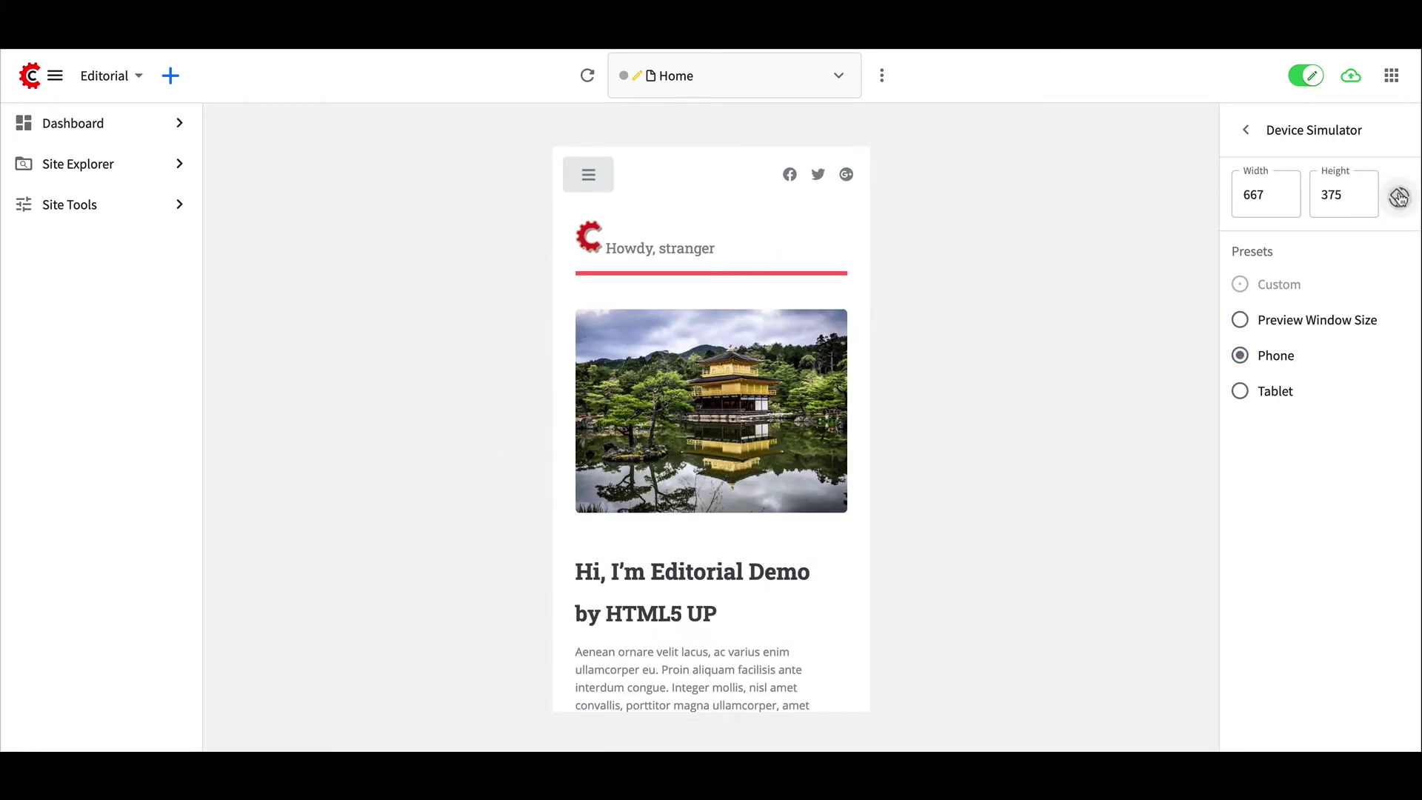
click(1399, 197)
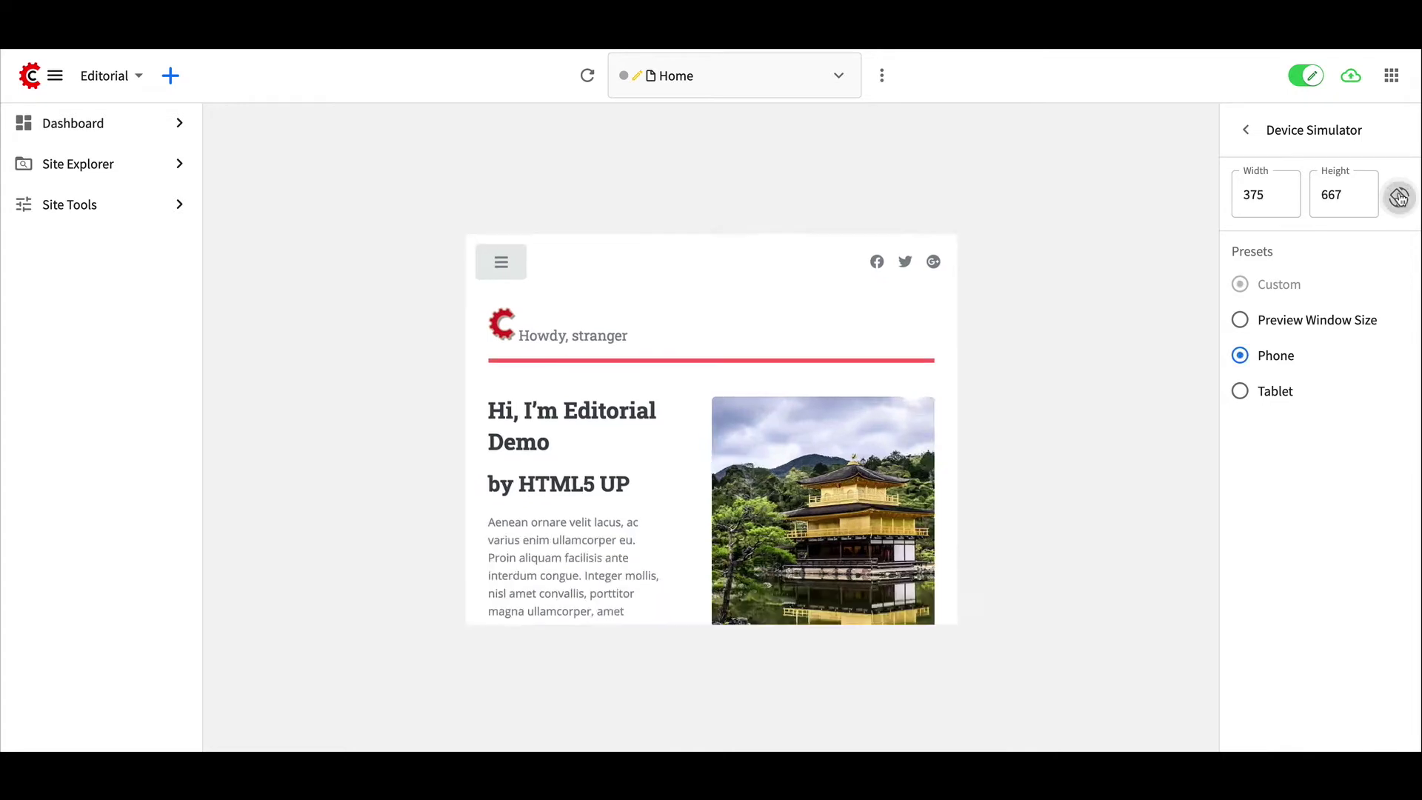
click(1287, 400)
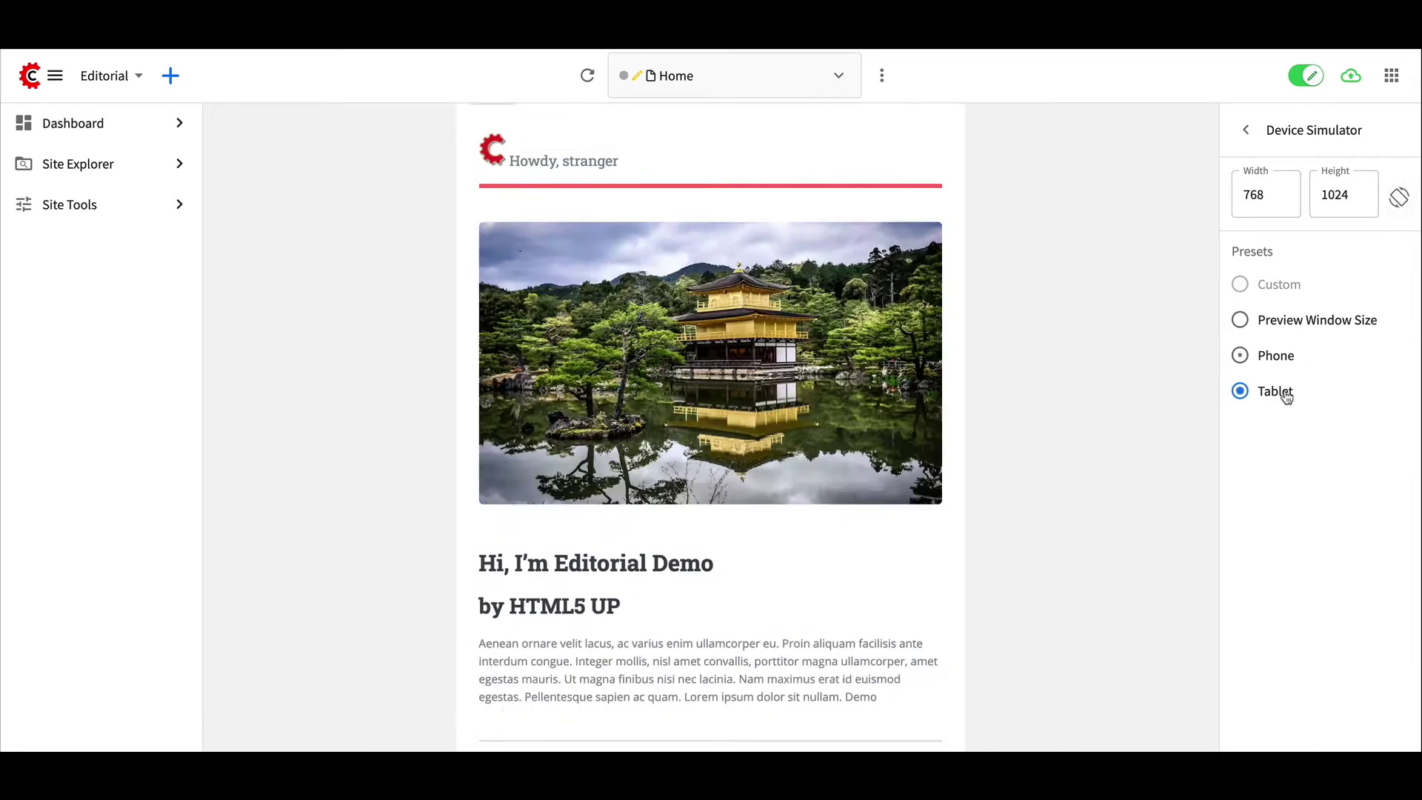
click(1400, 198)
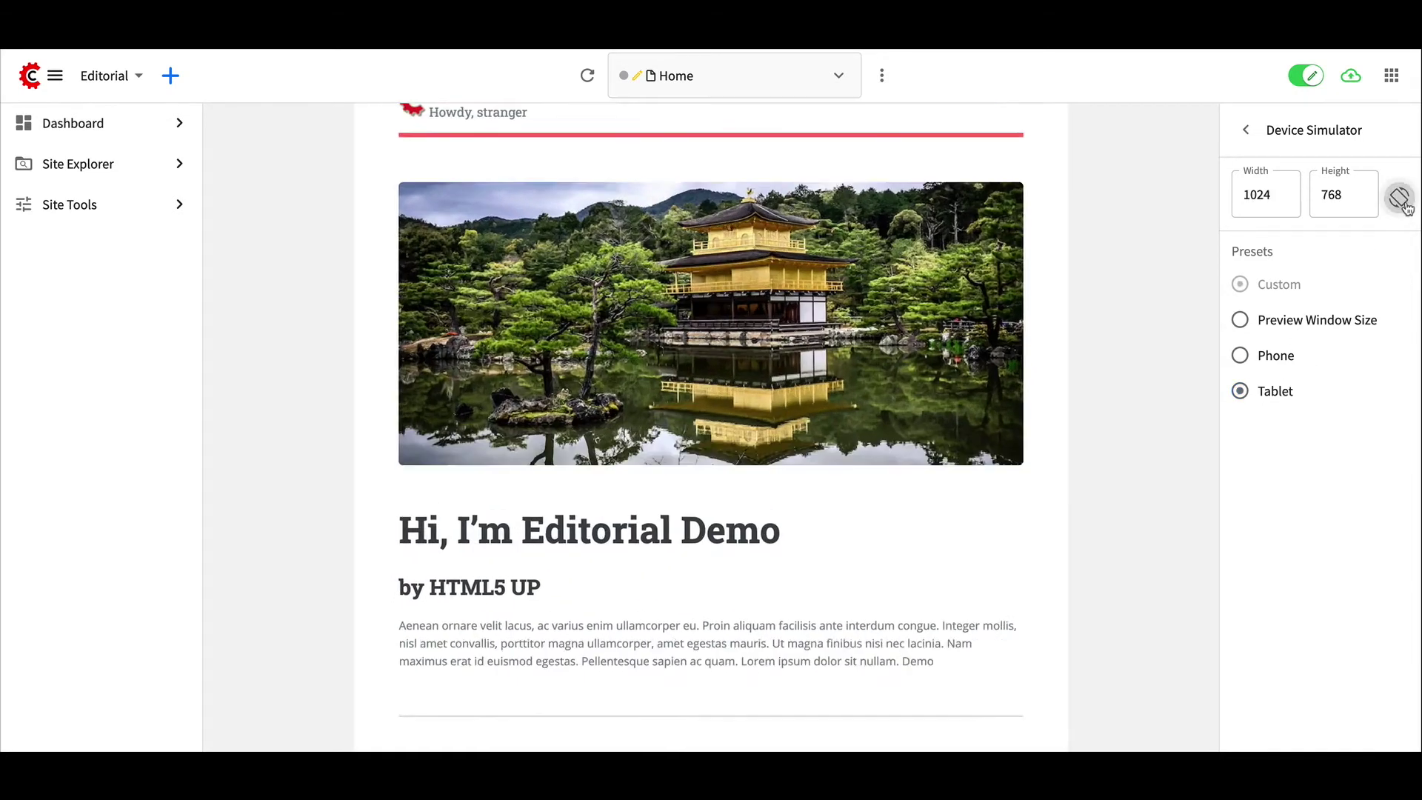
click(1402, 200)
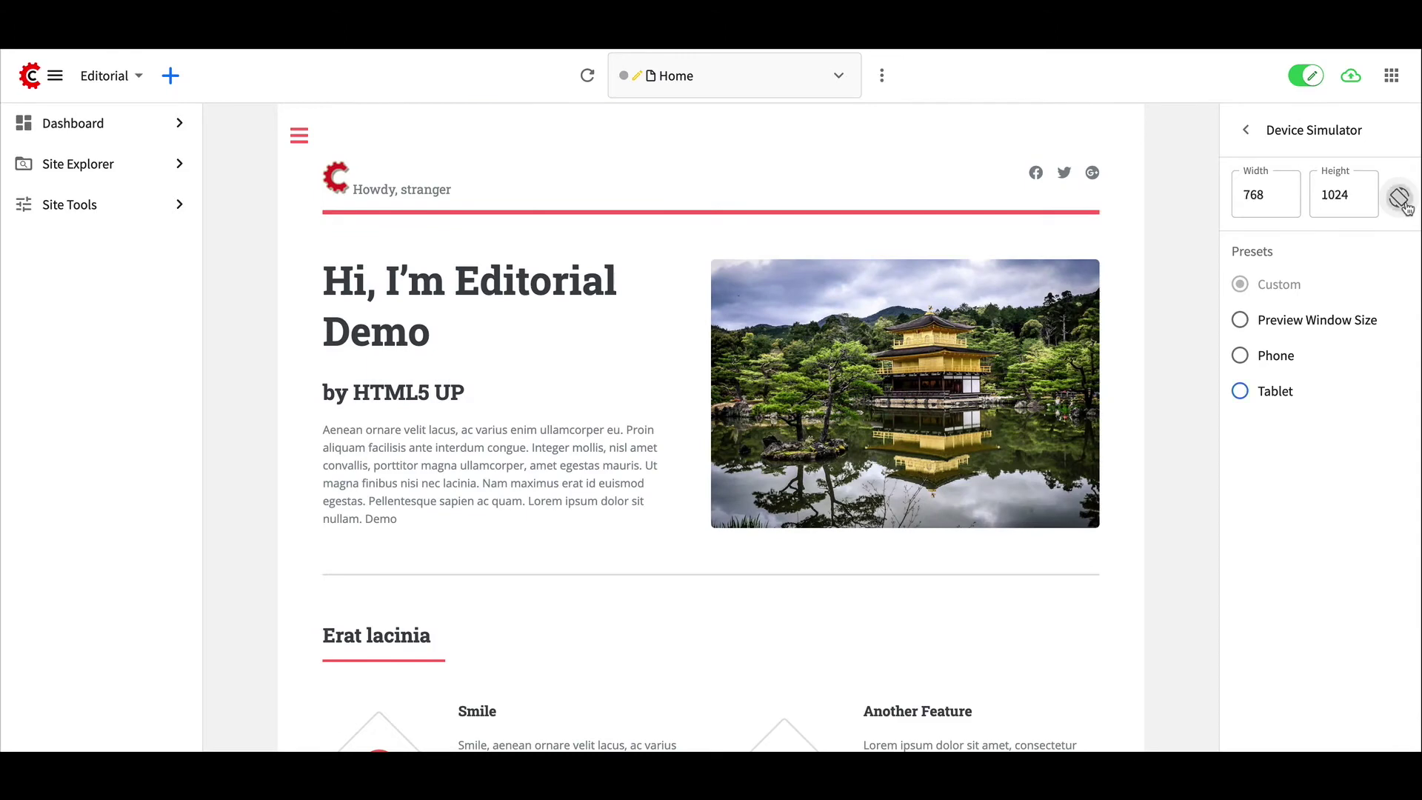
click(1244, 326)
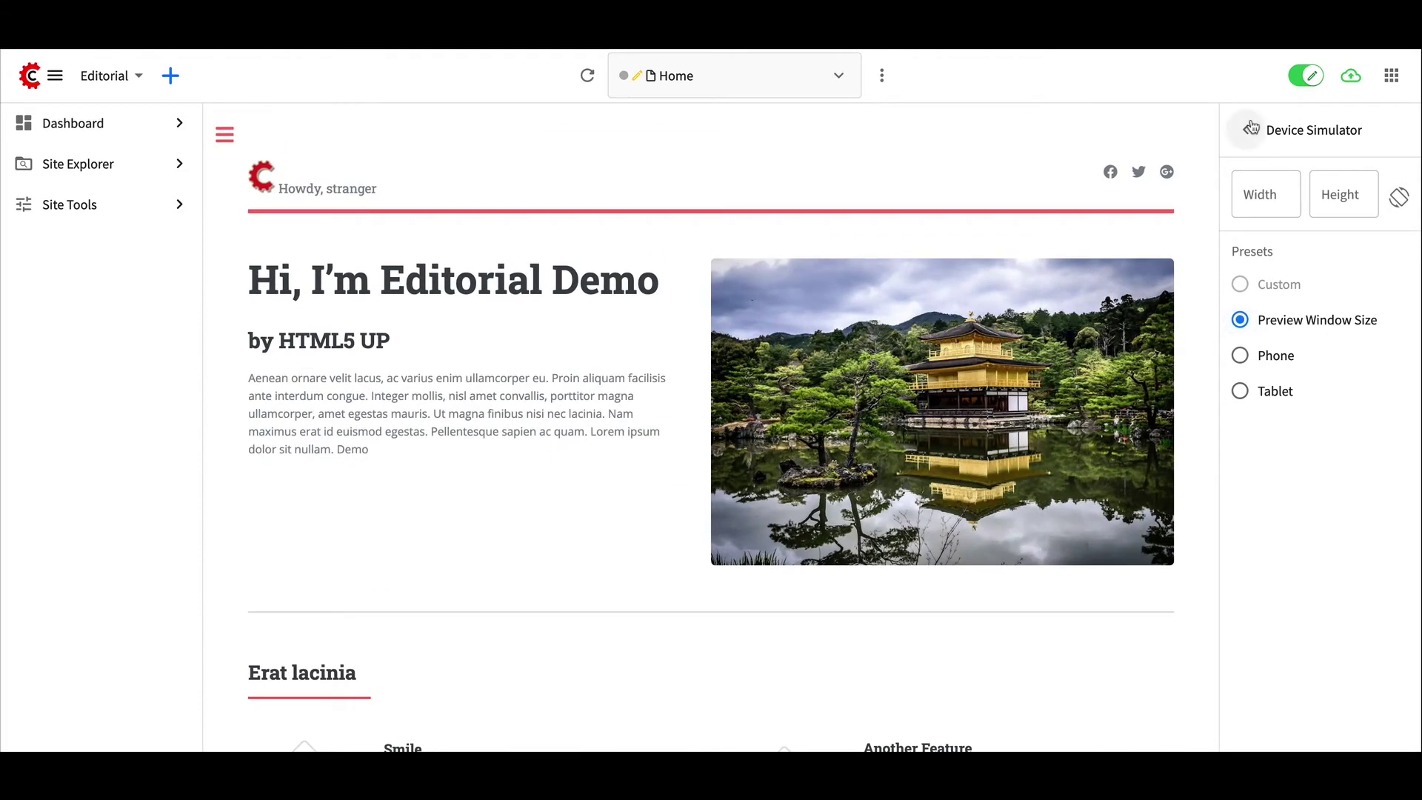
click(1251, 128)
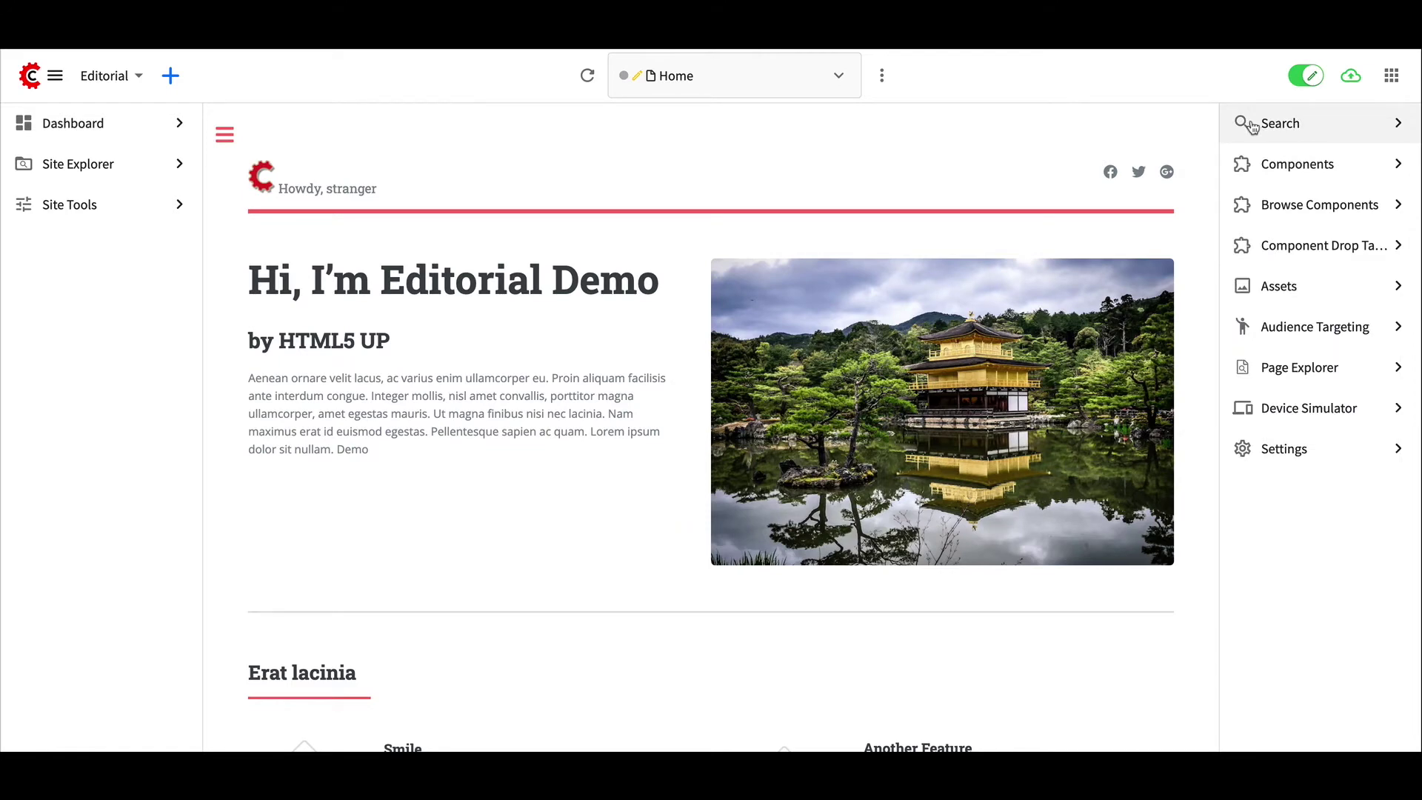
Apply the Guy audience segment to the Home page preview
click(1309, 325)
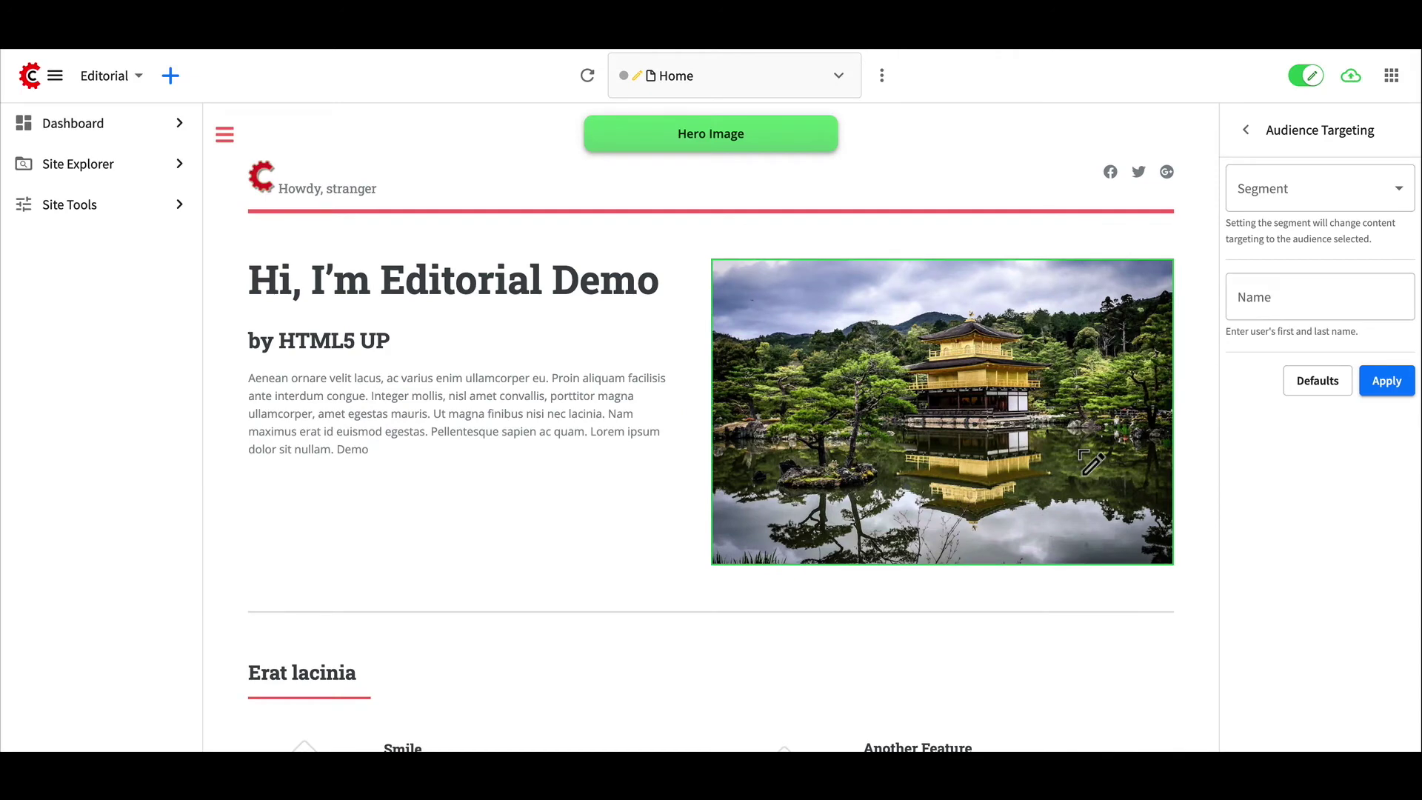
scroll(1091, 460, down, 7)
scroll(1092, 462, down, 8)
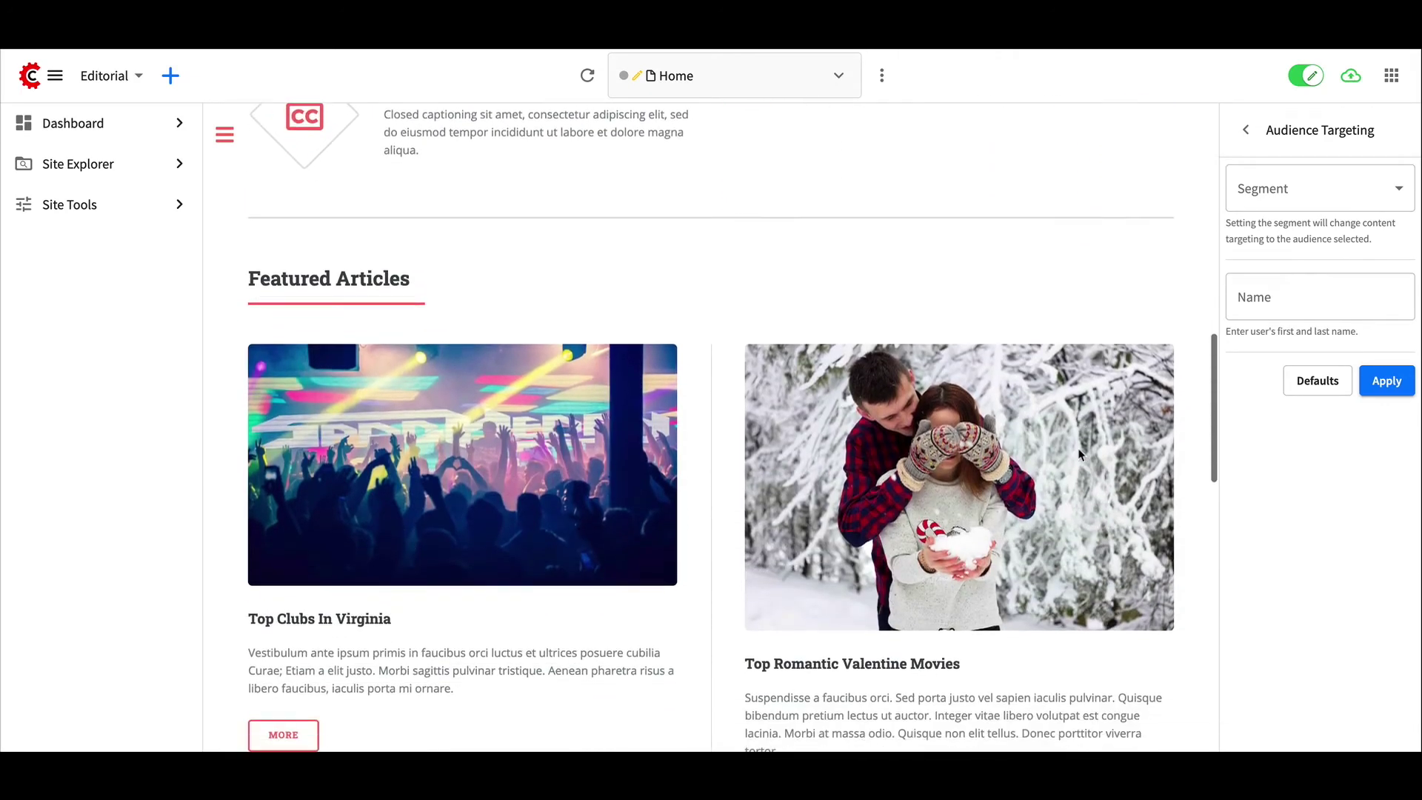
scroll(730, 531, down, 5)
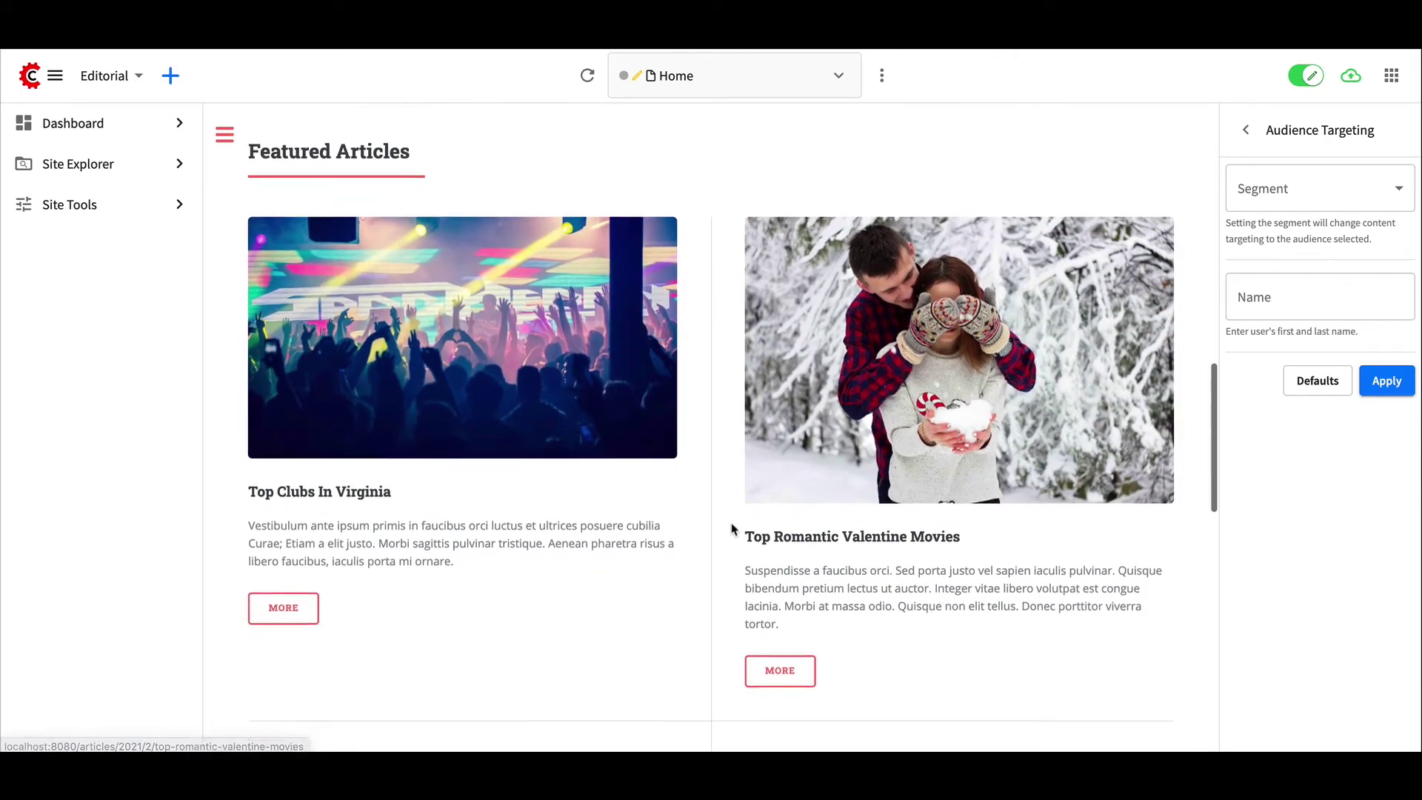
scroll(822, 513, down, 3)
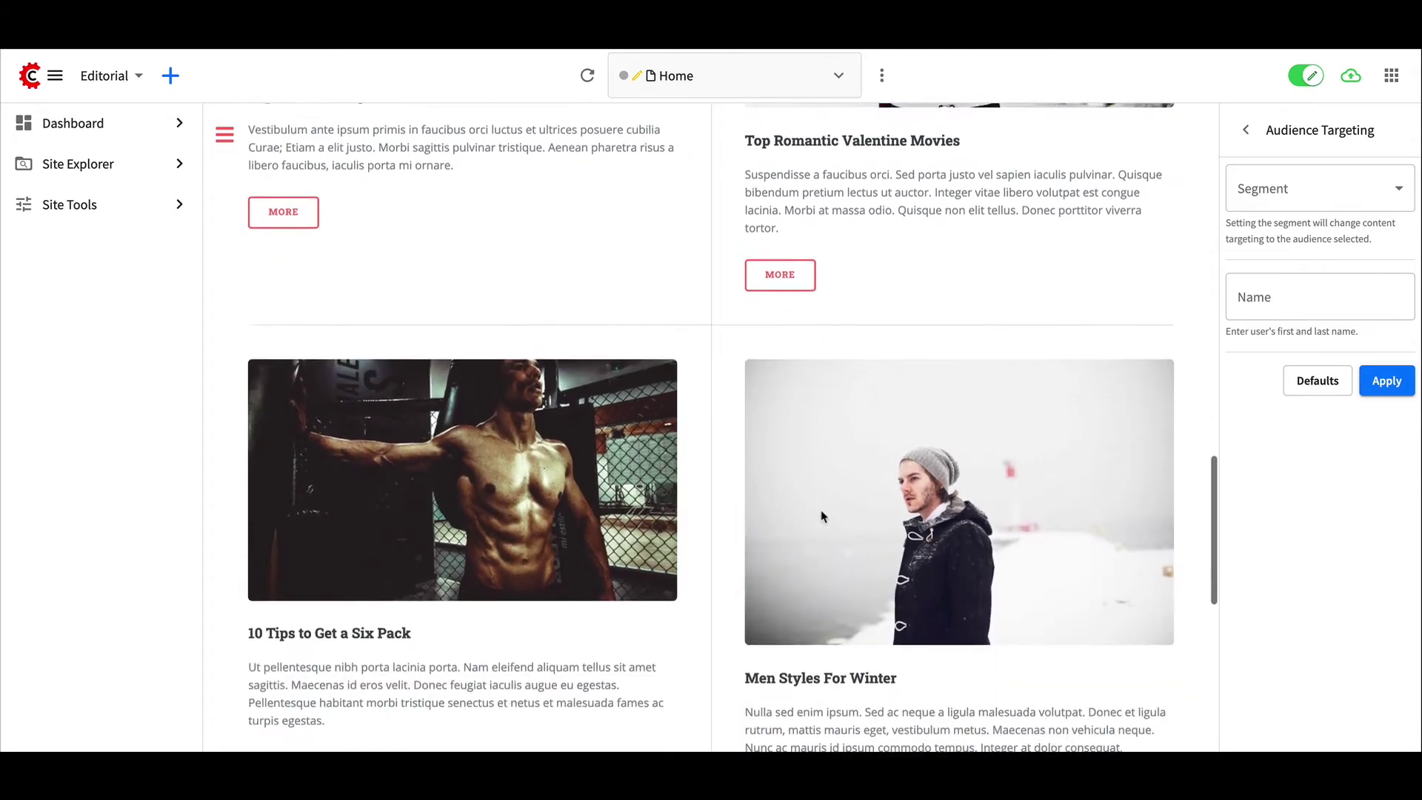
scroll(852, 474, up, 2)
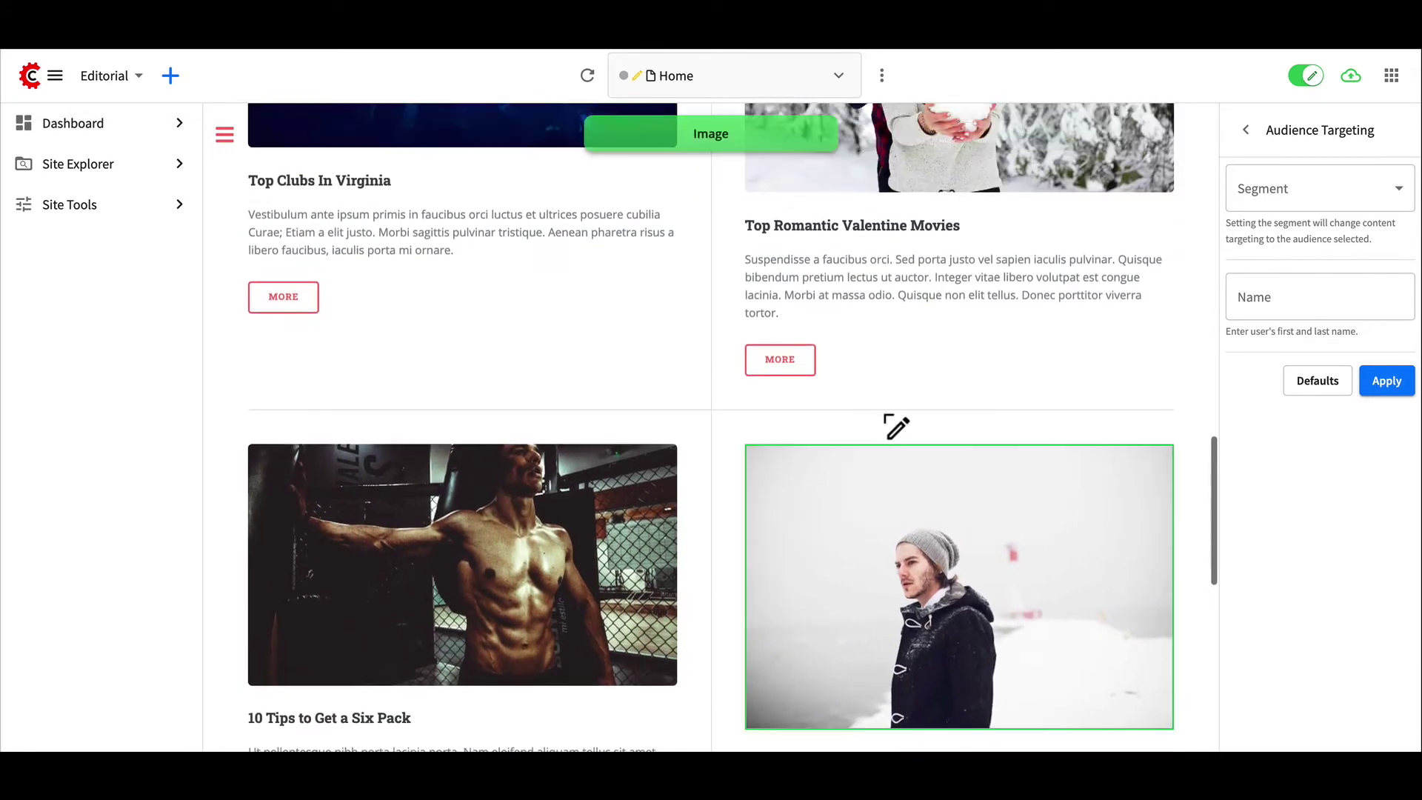
click(1257, 196)
click(1274, 245)
click(1387, 381)
Switch the audience segment to Gal and apply it, checking the featured articles
scroll(1121, 384, up, 5)
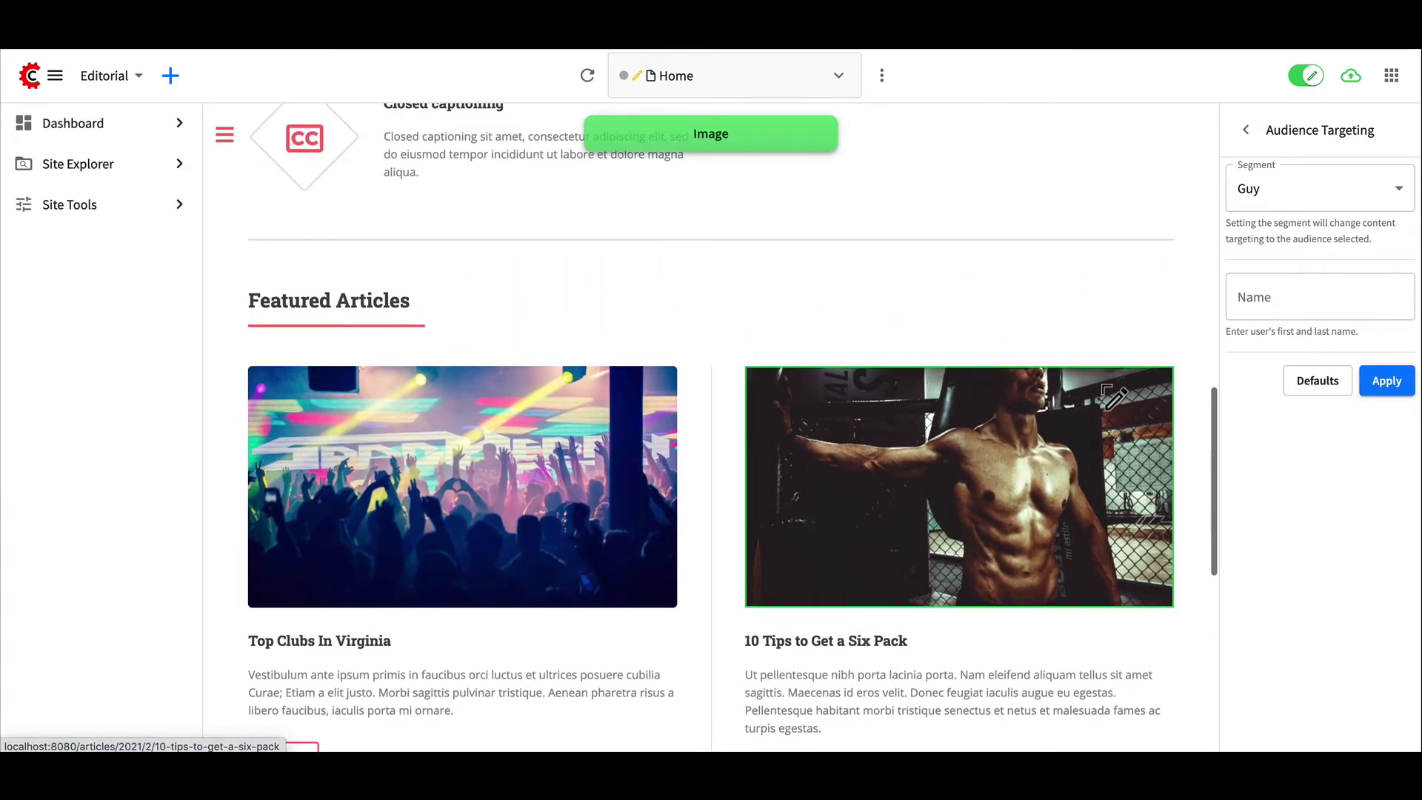
scroll(1114, 398, down, 5)
scroll(1107, 393, down, 3)
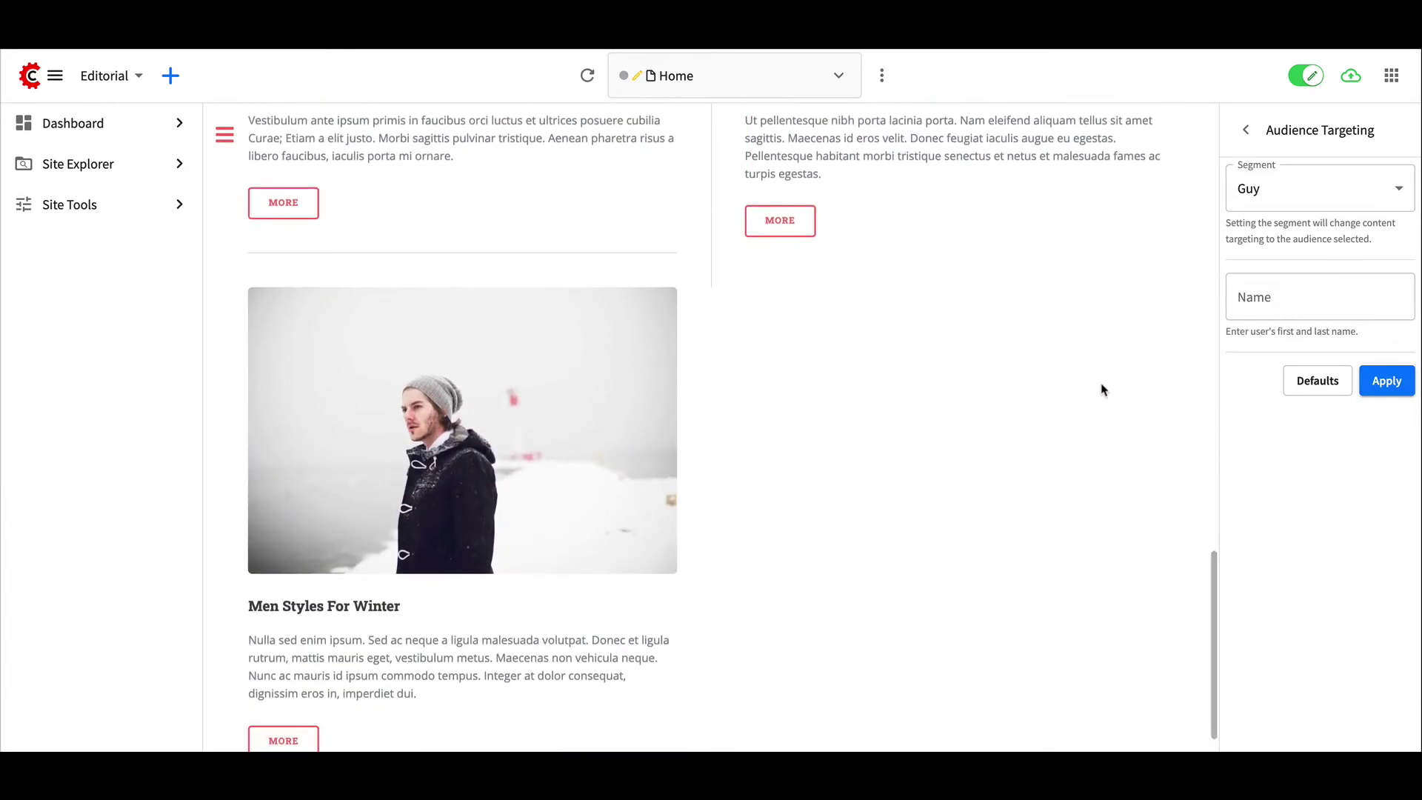
click(1297, 196)
click(1300, 218)
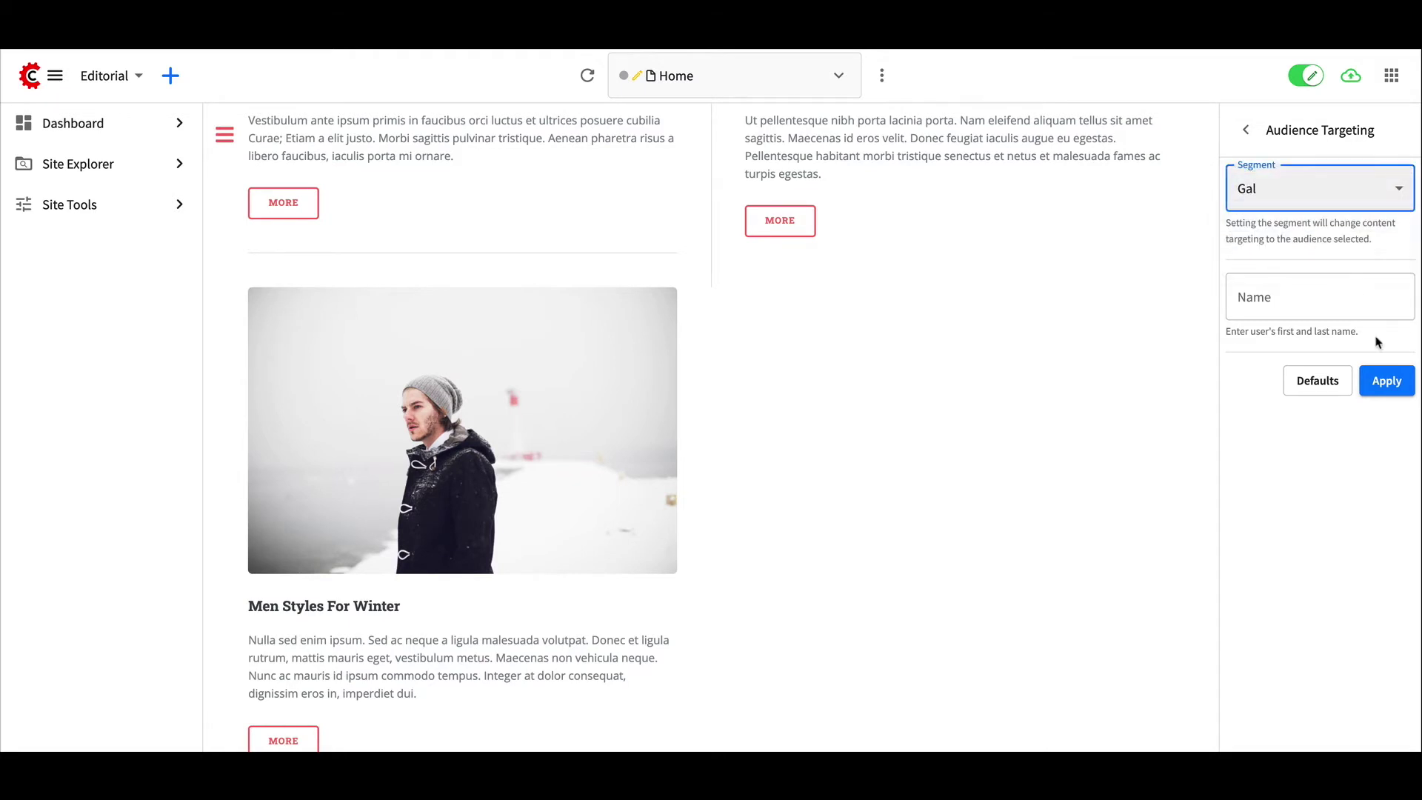
click(1387, 380)
scroll(1148, 489, up, 4)
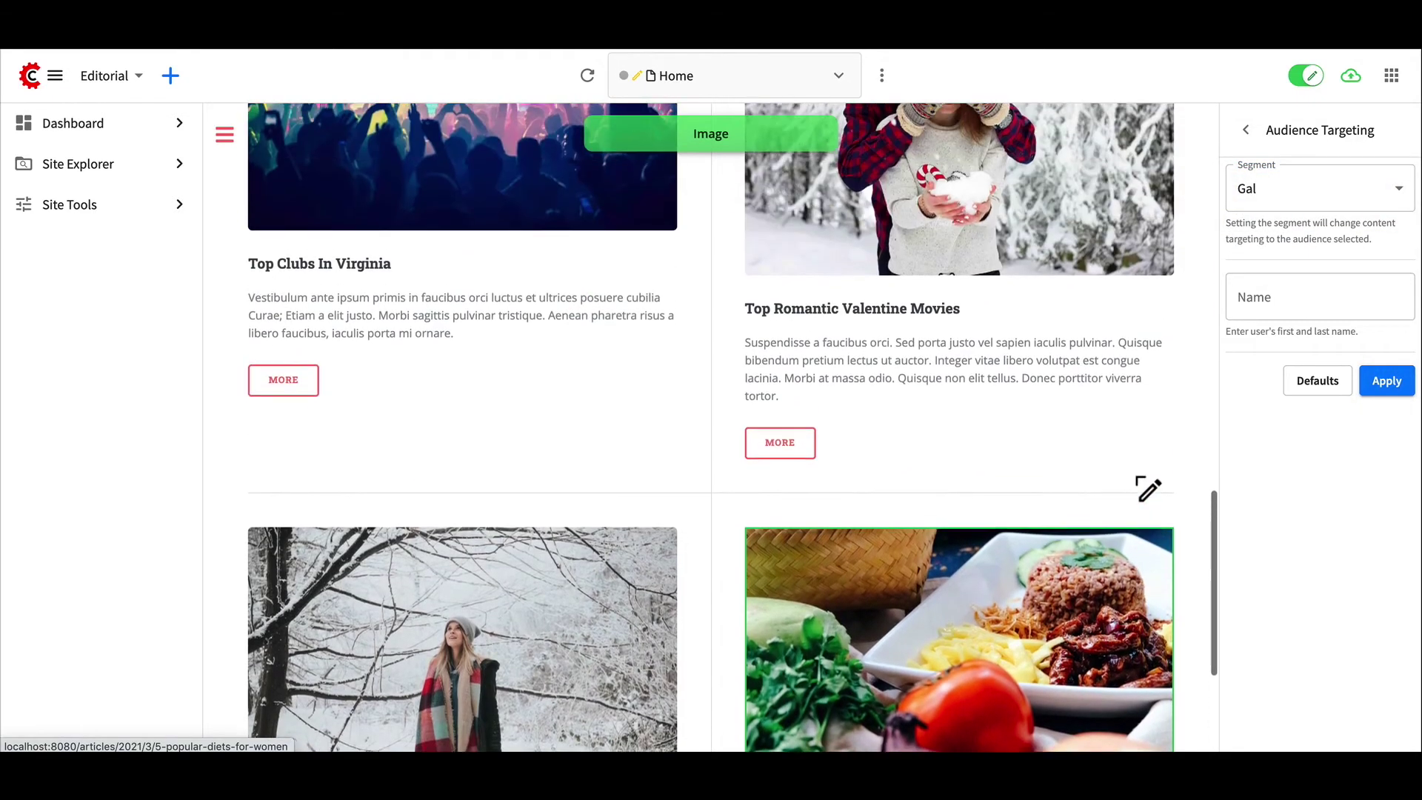
scroll(1148, 489, down, 5)
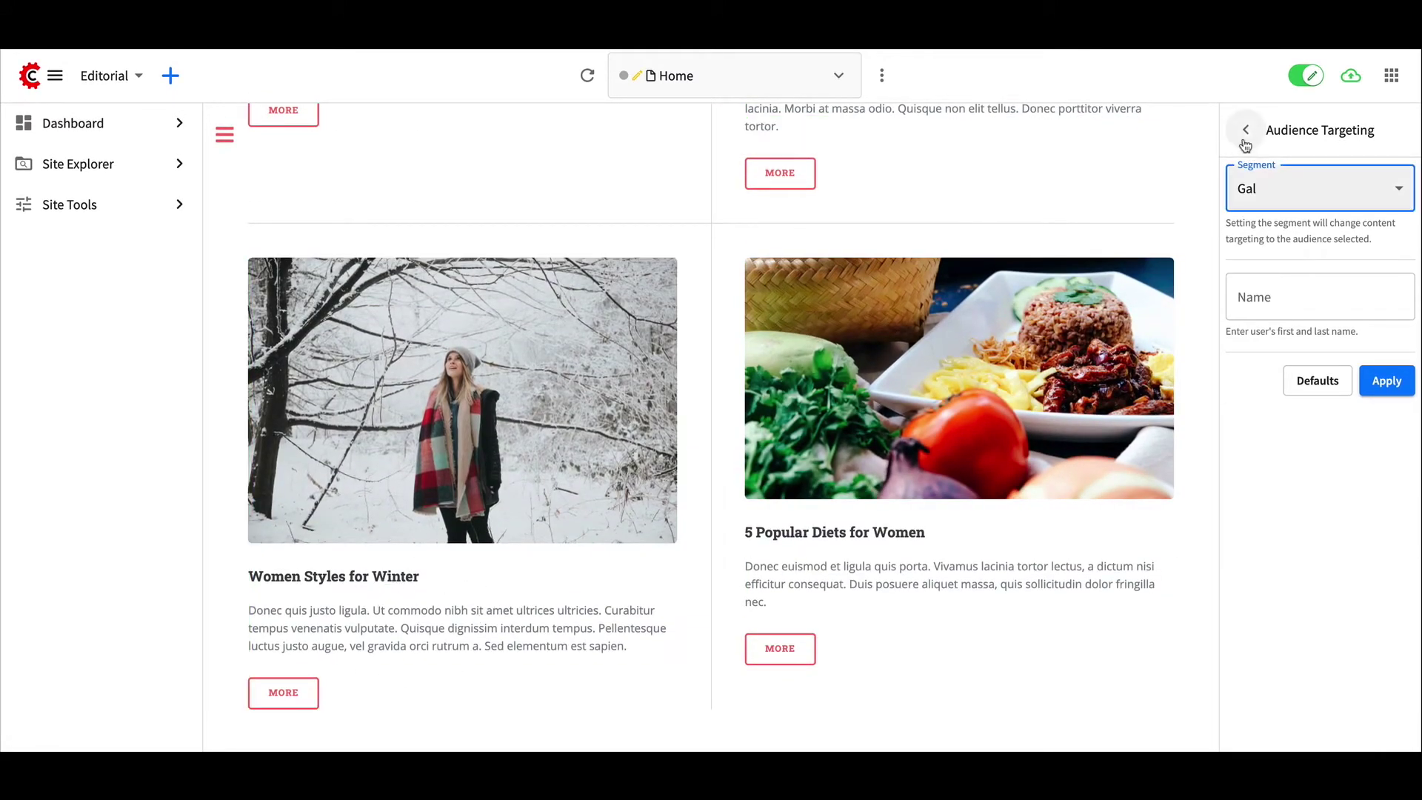
click(1246, 131)
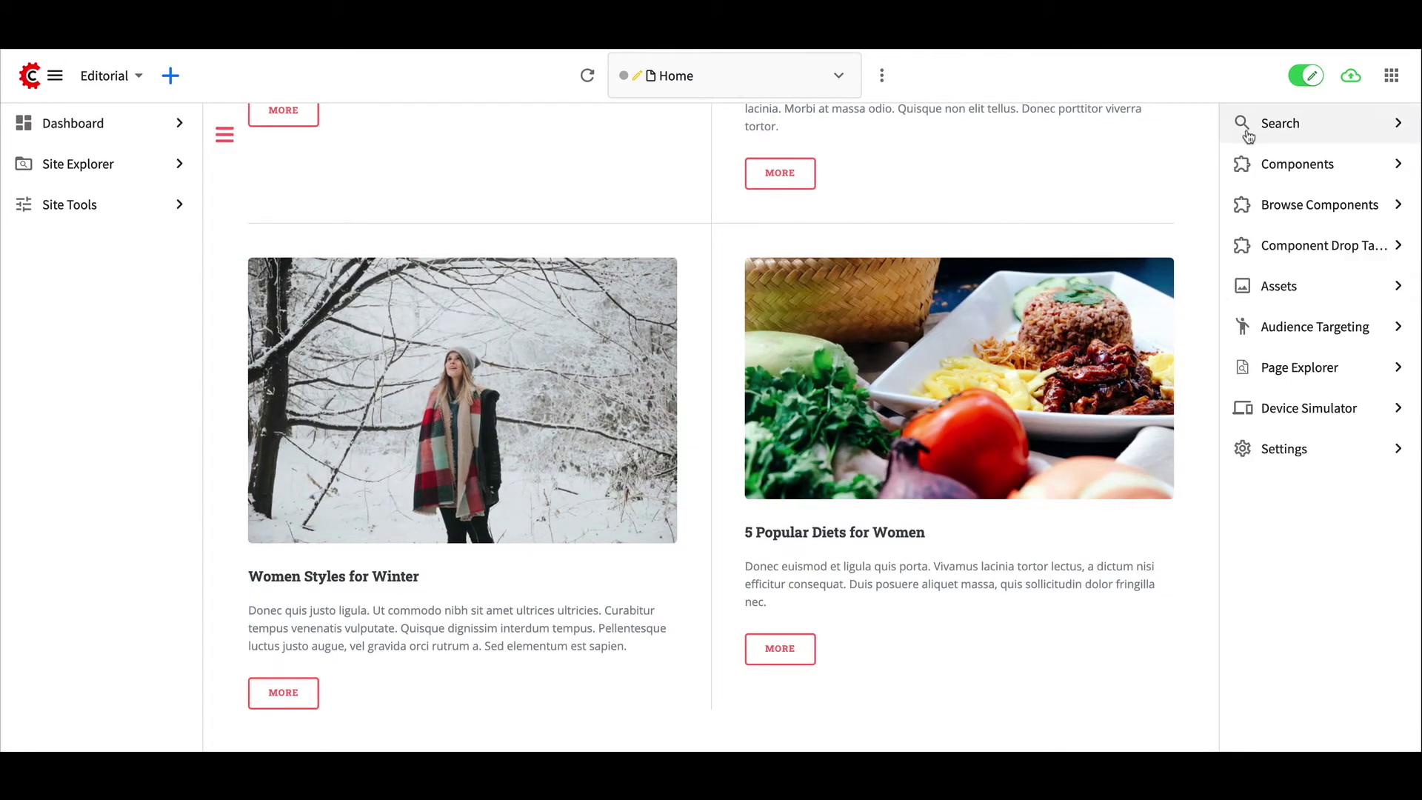
Check the Home page at Phone size, then restore the preview to full window width
click(1302, 417)
click(1276, 360)
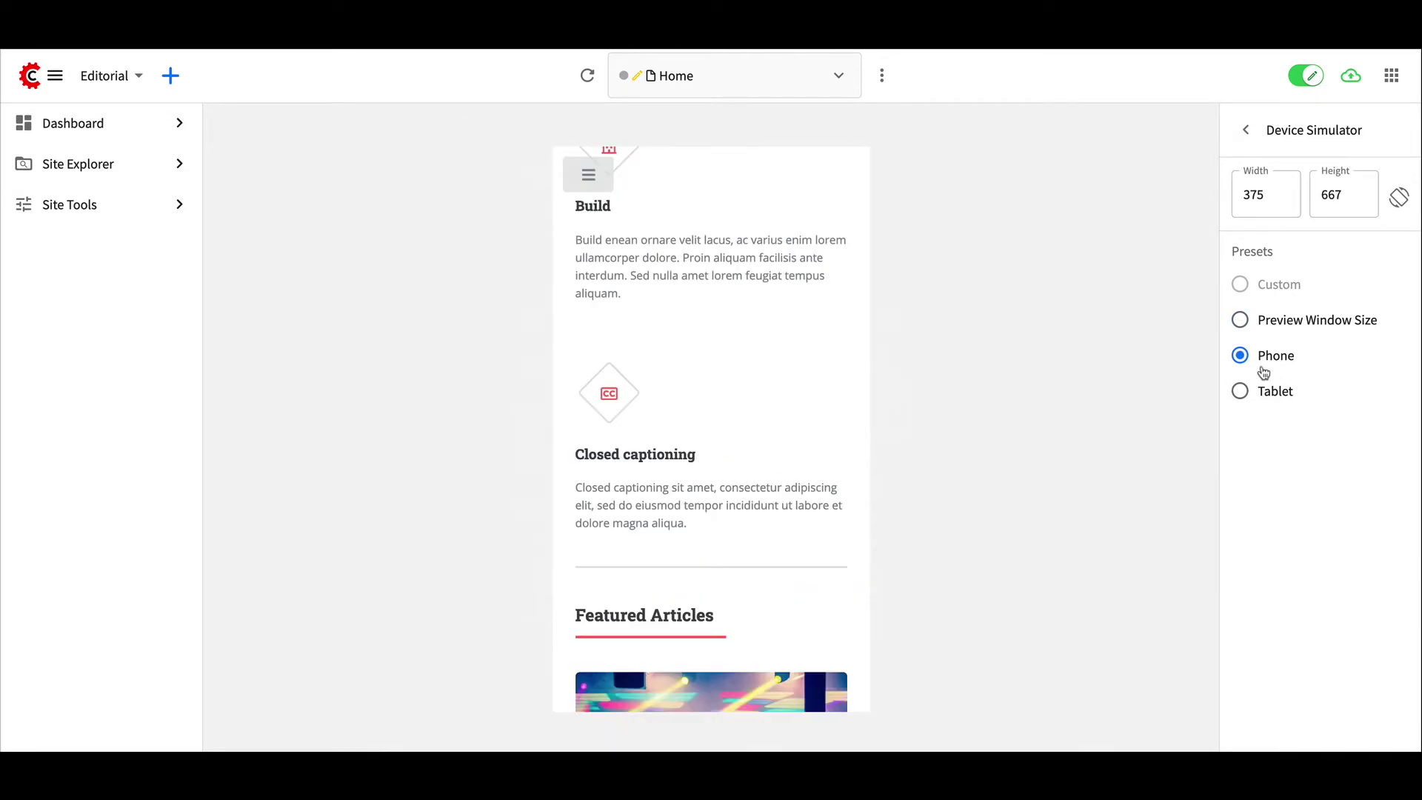
scroll(778, 556, down, 10)
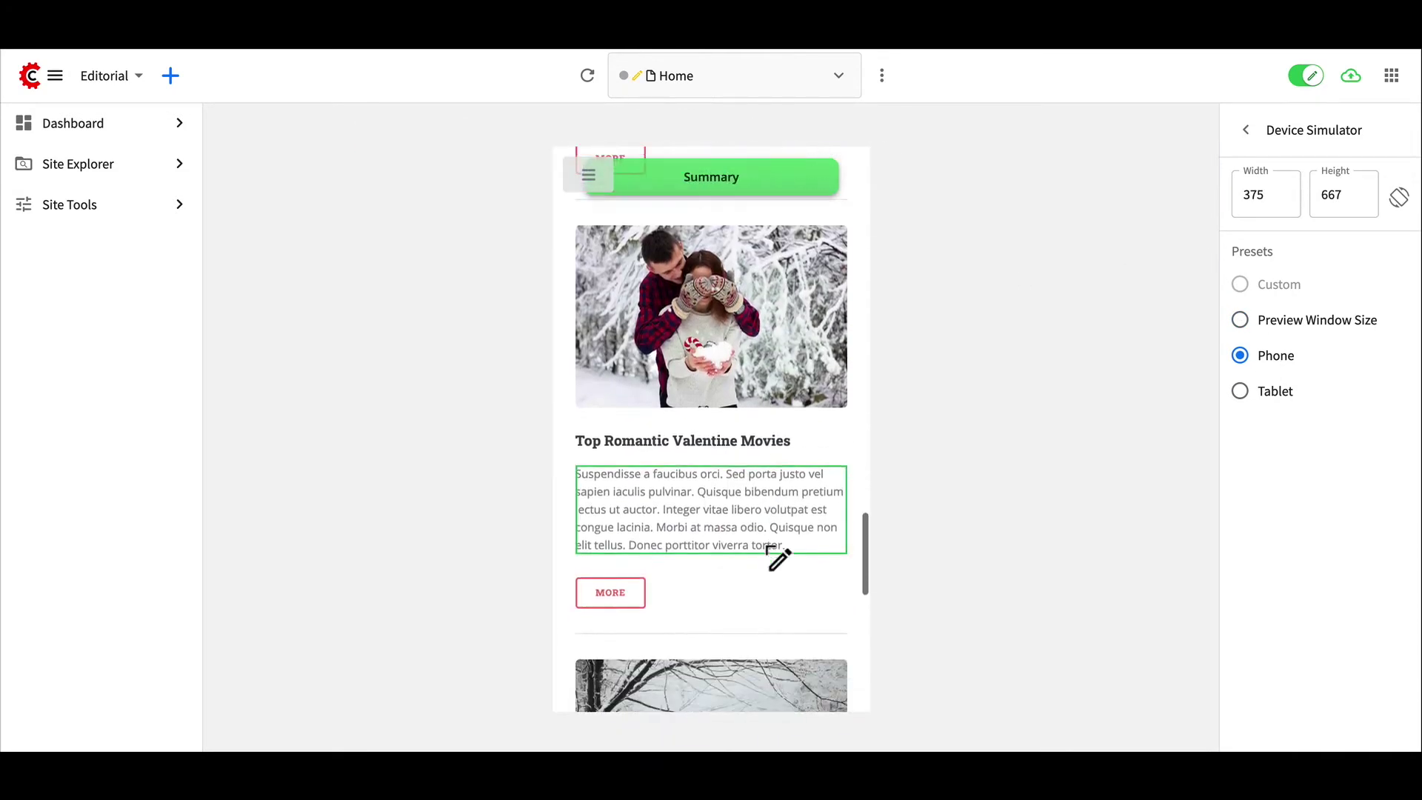
scroll(778, 556, down, 6)
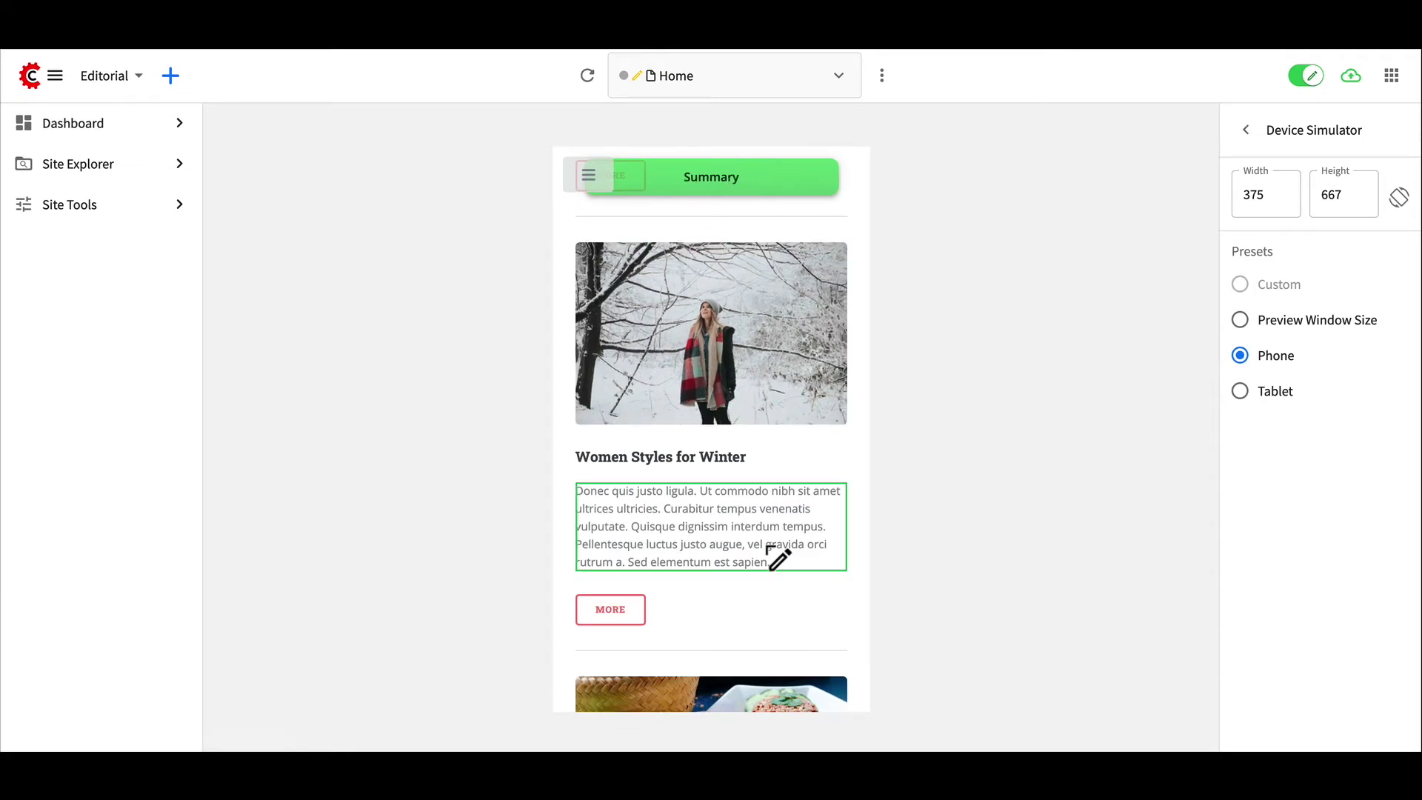
click(1242, 323)
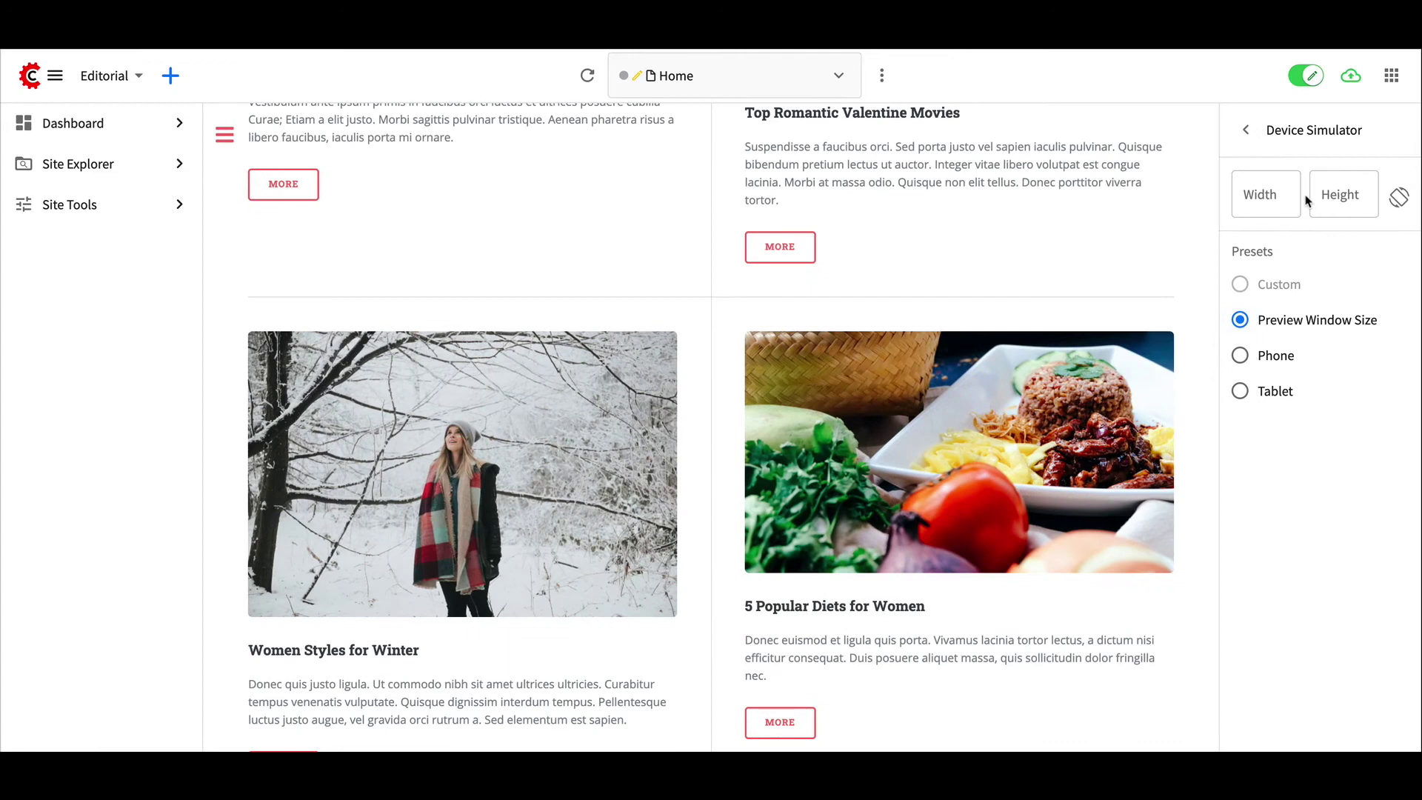
click(1247, 133)
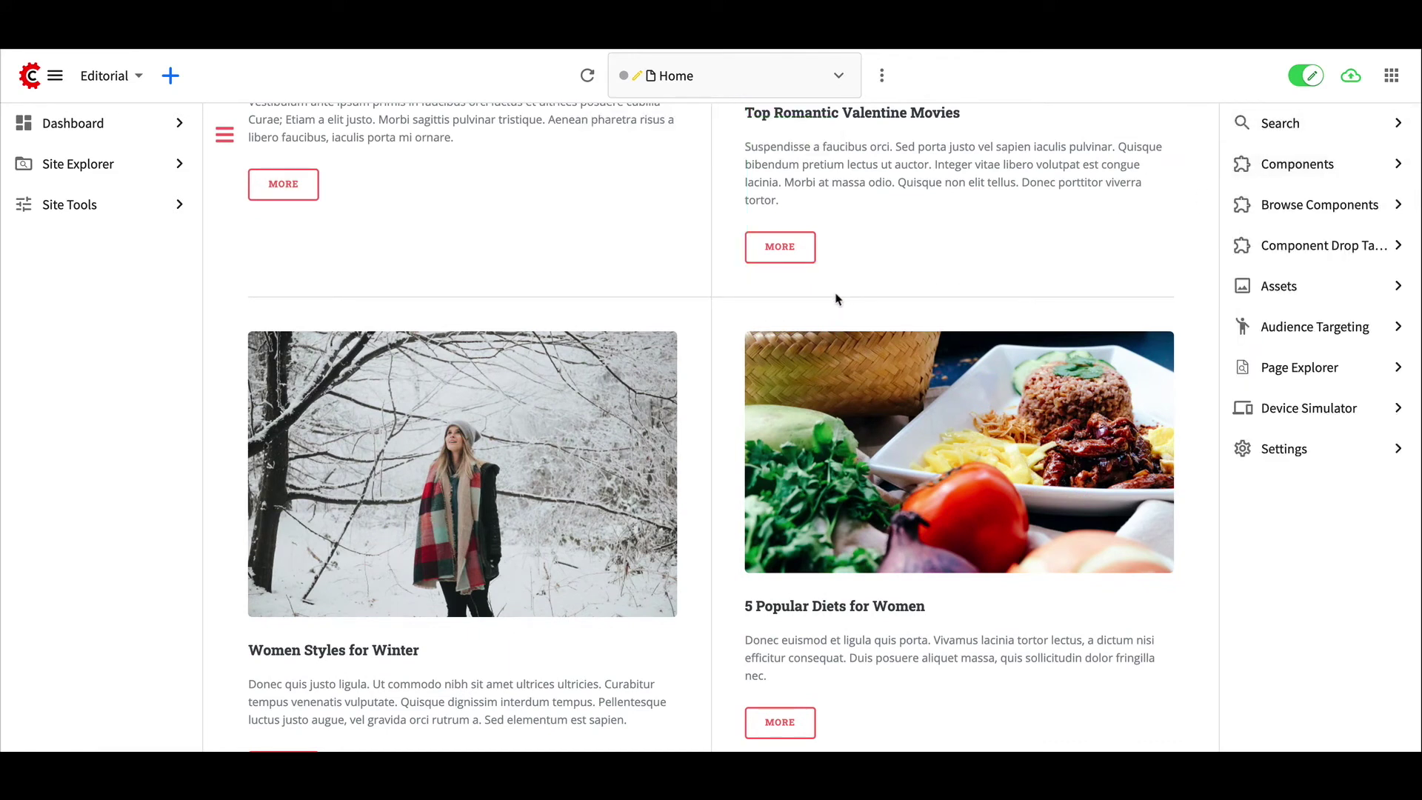
scroll(837, 299, up, 15)
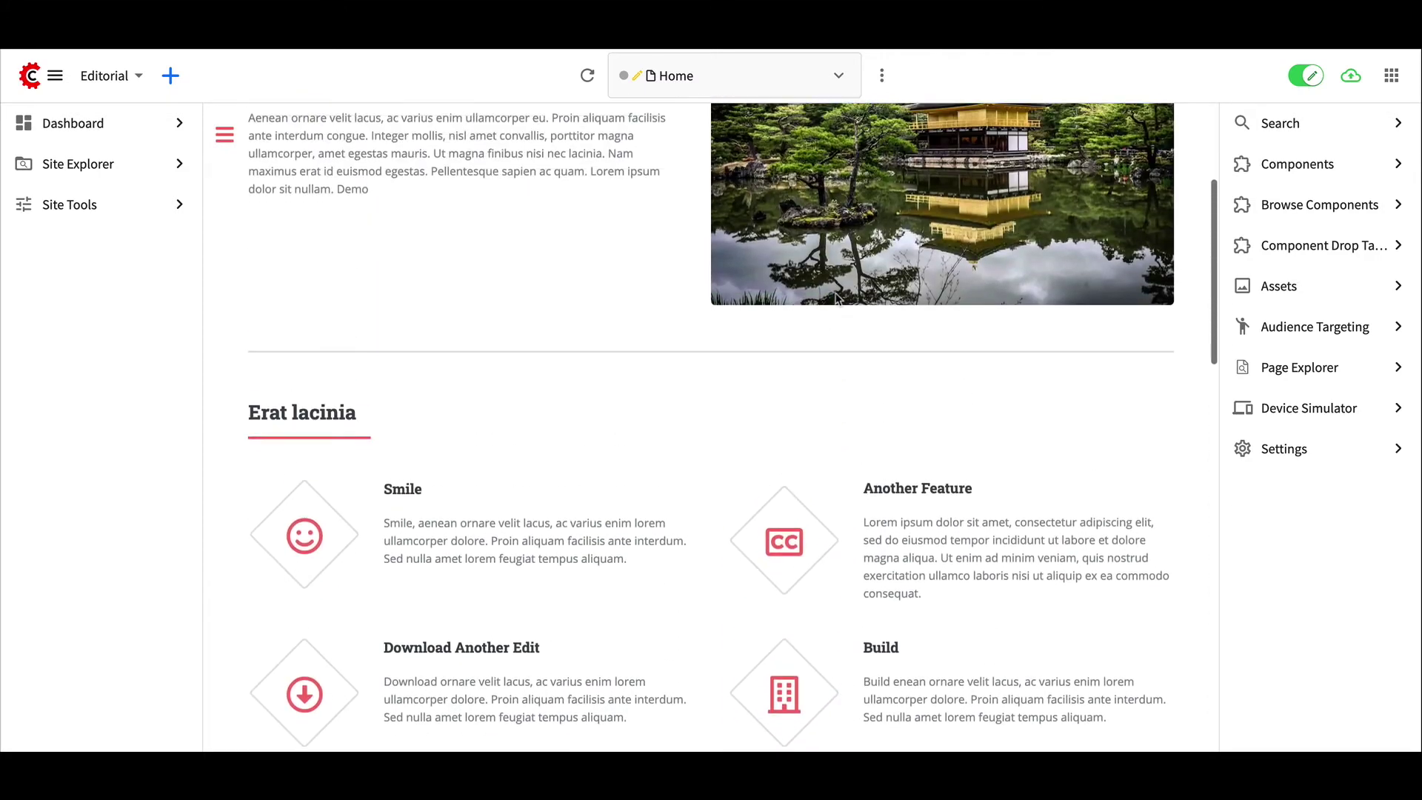
Open the Home page's version history and compare an earlier version with the current one
scroll(837, 298, up, 4)
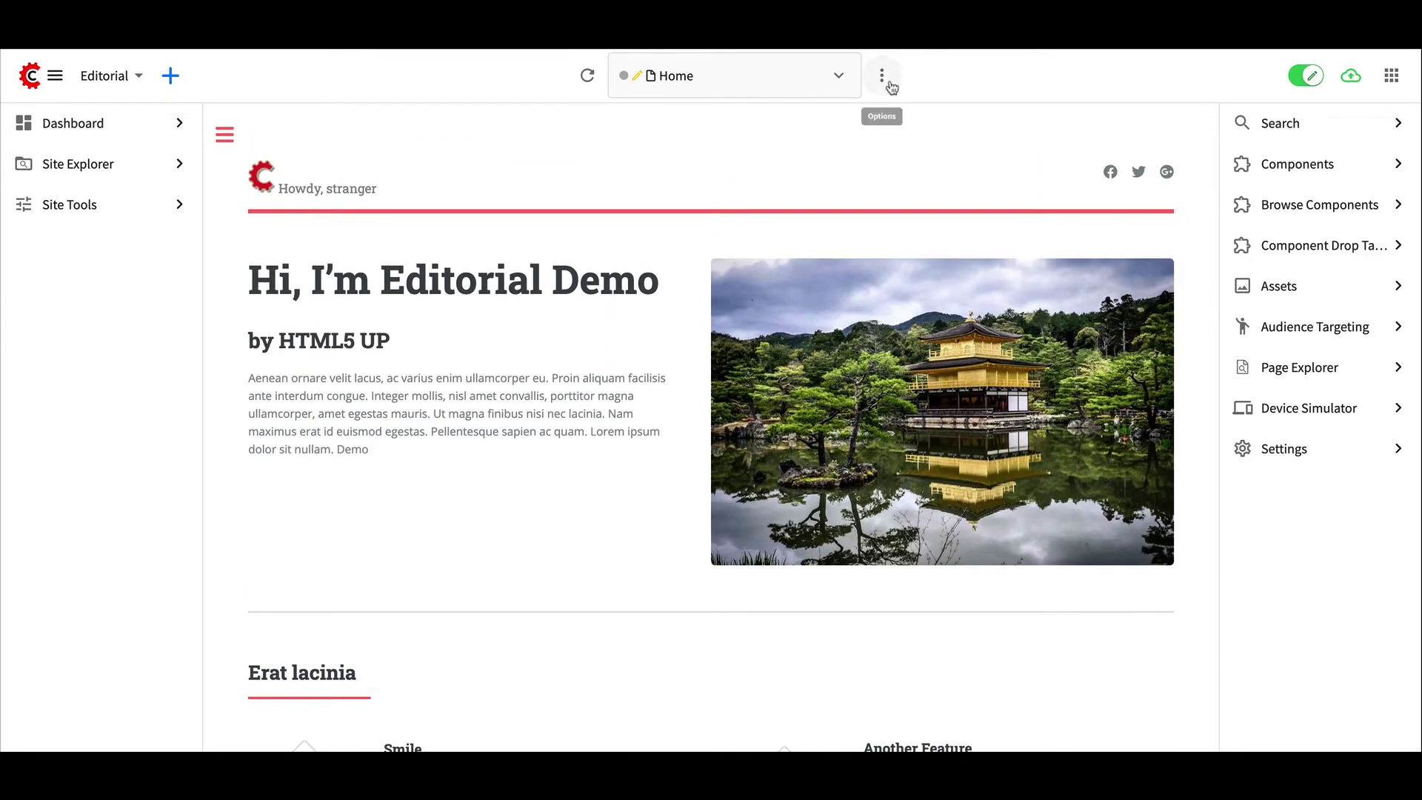
click(889, 83)
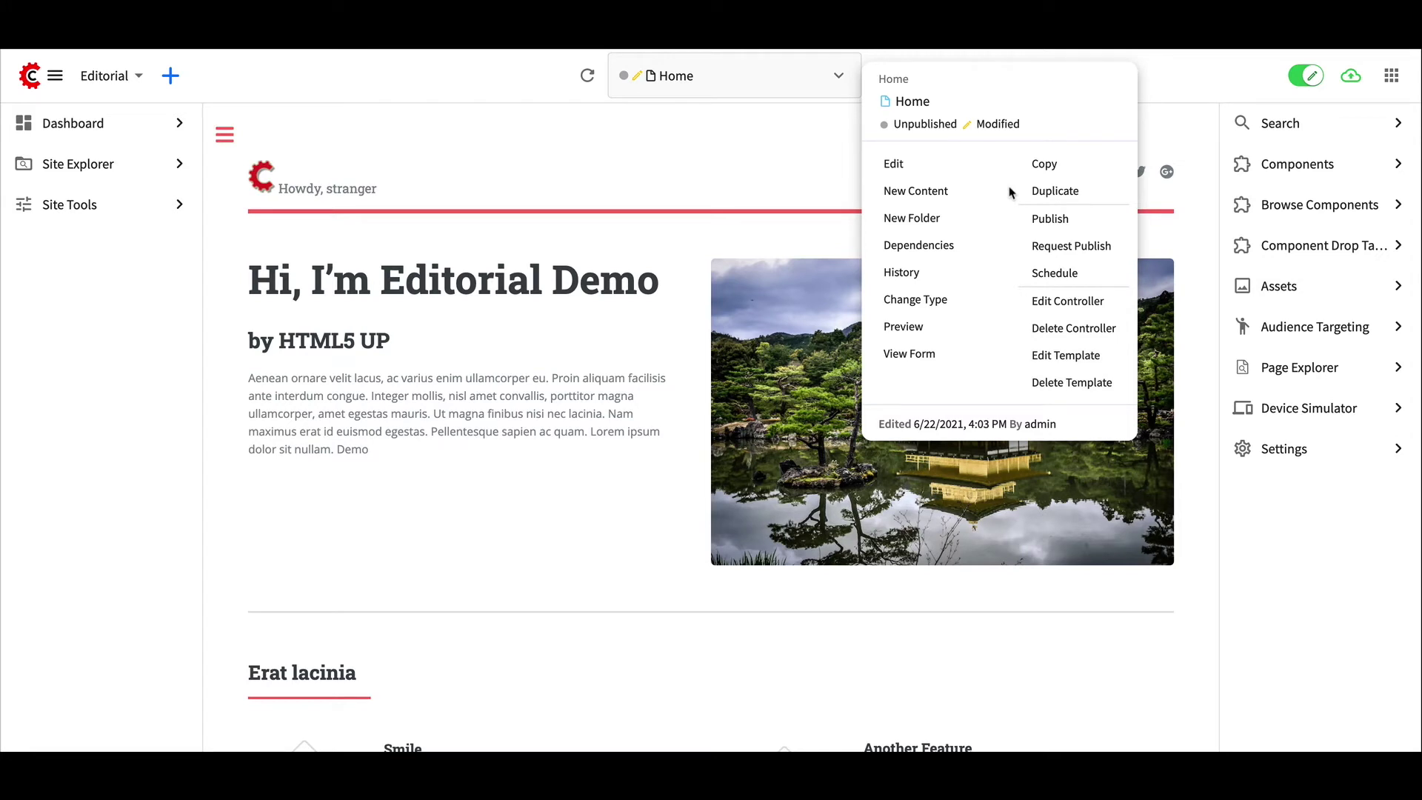
click(947, 274)
click(1079, 288)
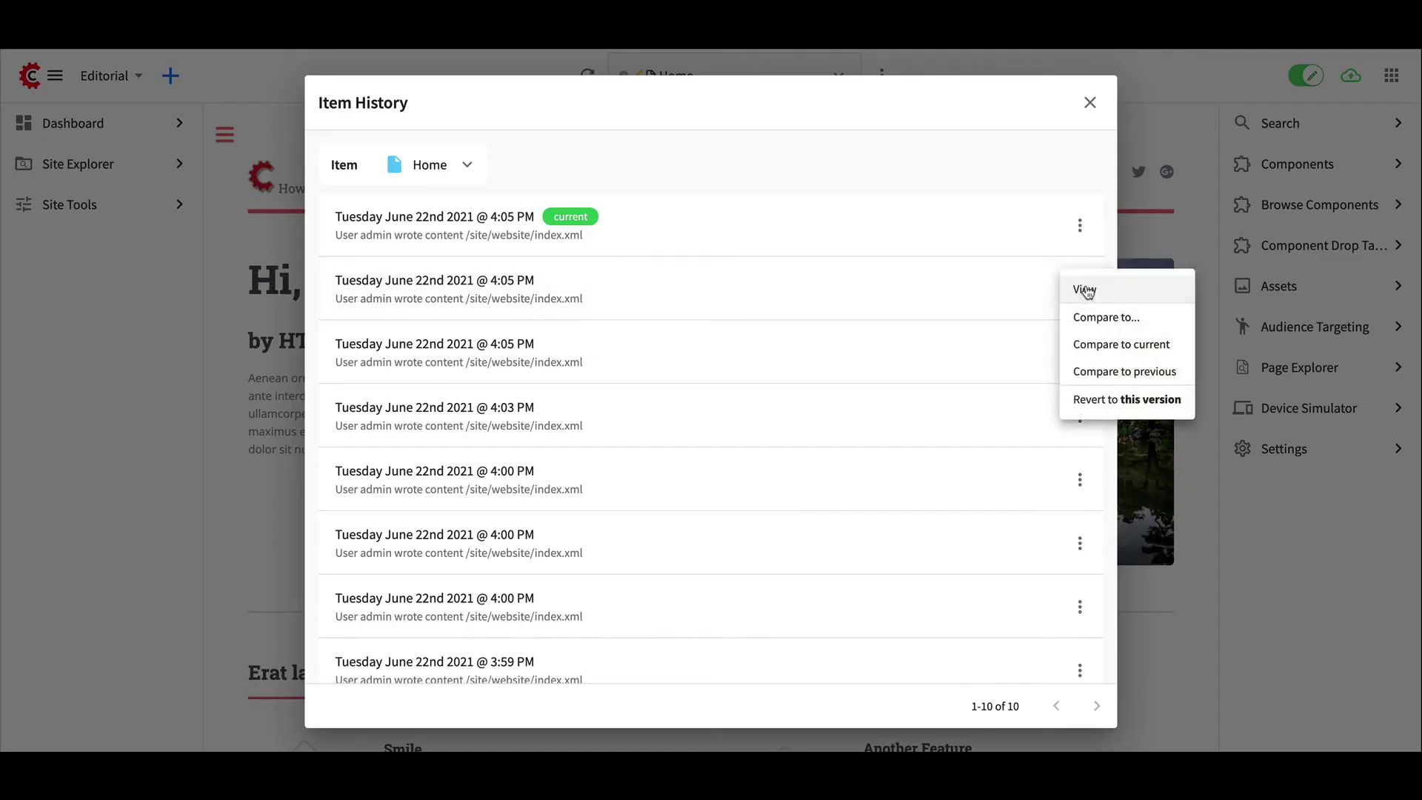
click(1103, 344)
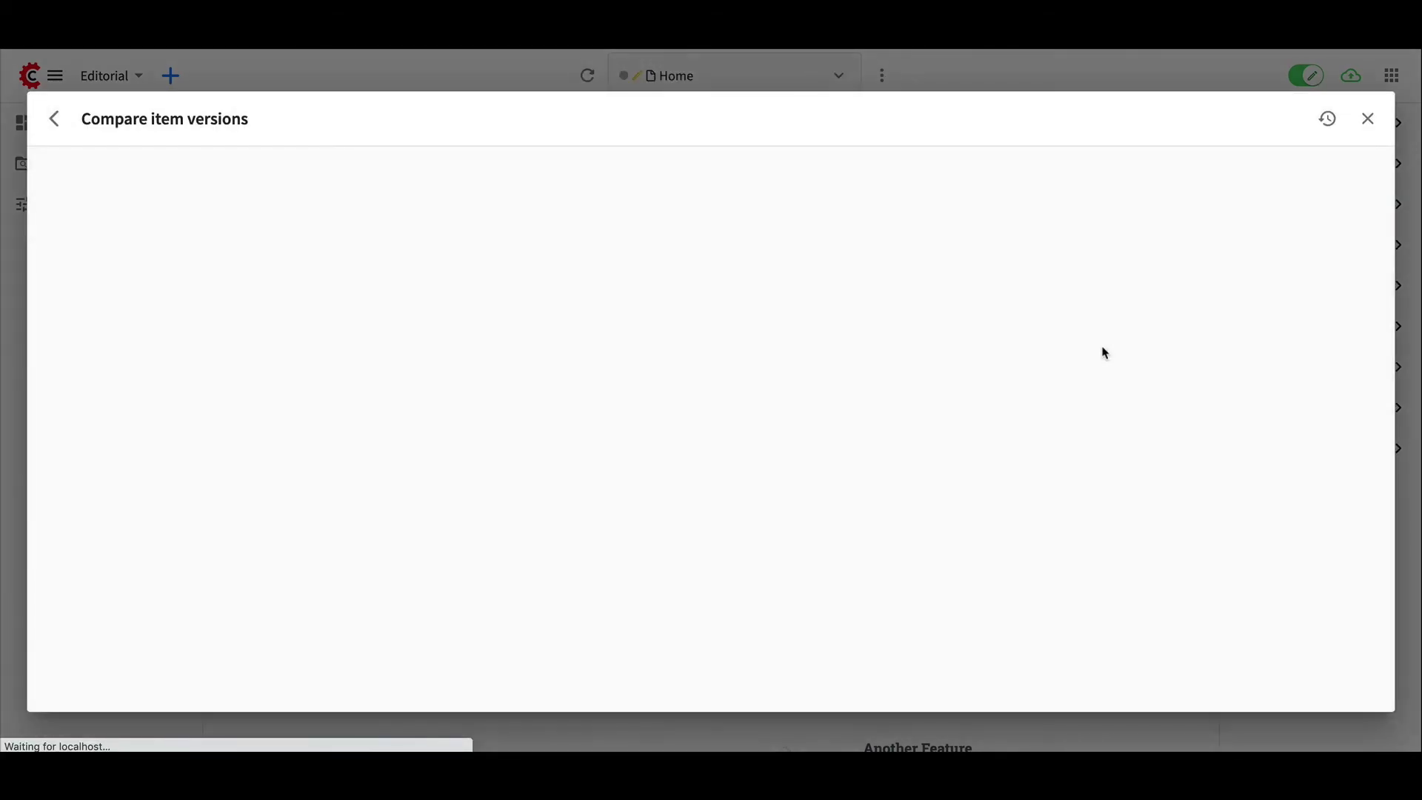
Review the differences, return to the history list, and show actions for the previous 4:05 PM version
scroll(1103, 353, down, 1)
scroll(1104, 353, down, 10)
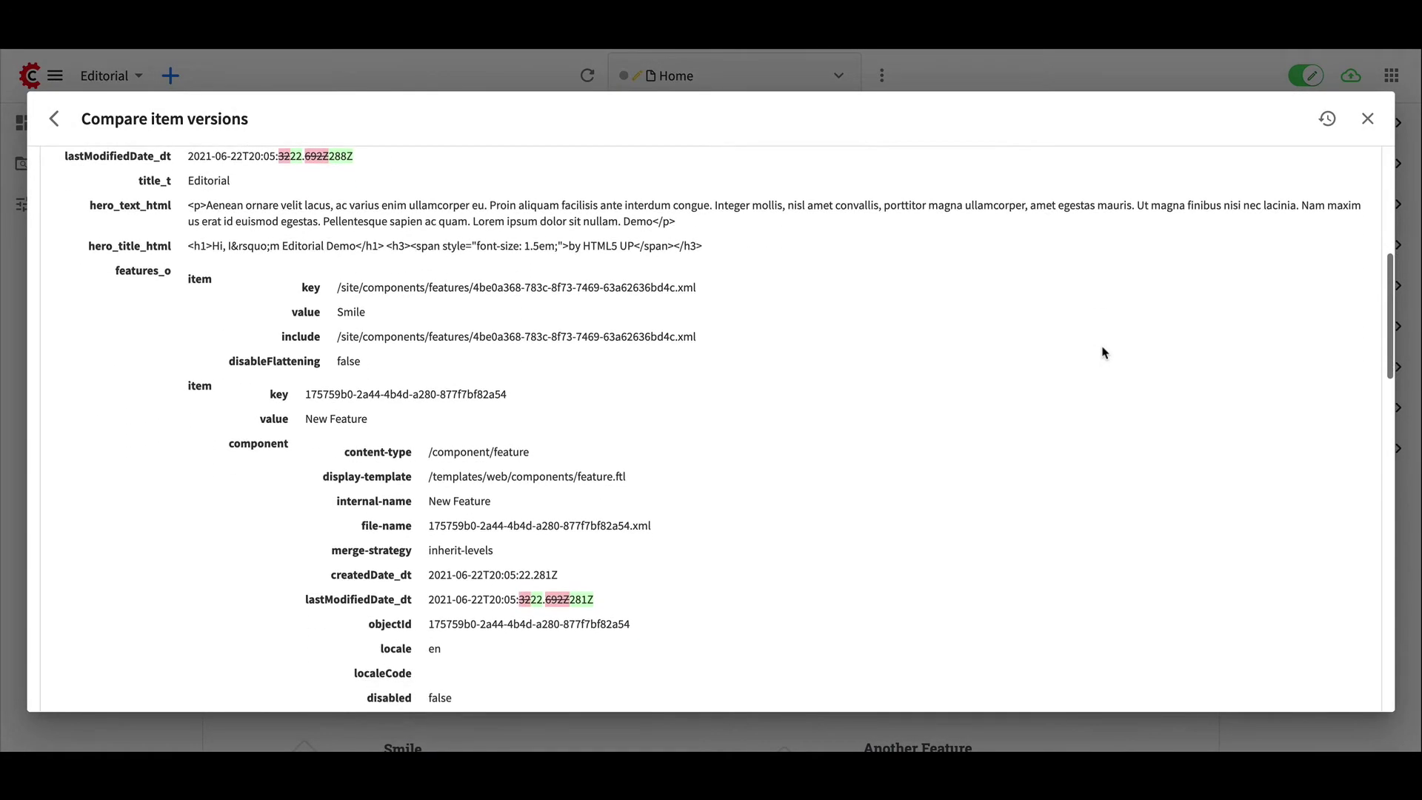
scroll(1104, 353, down, 1)
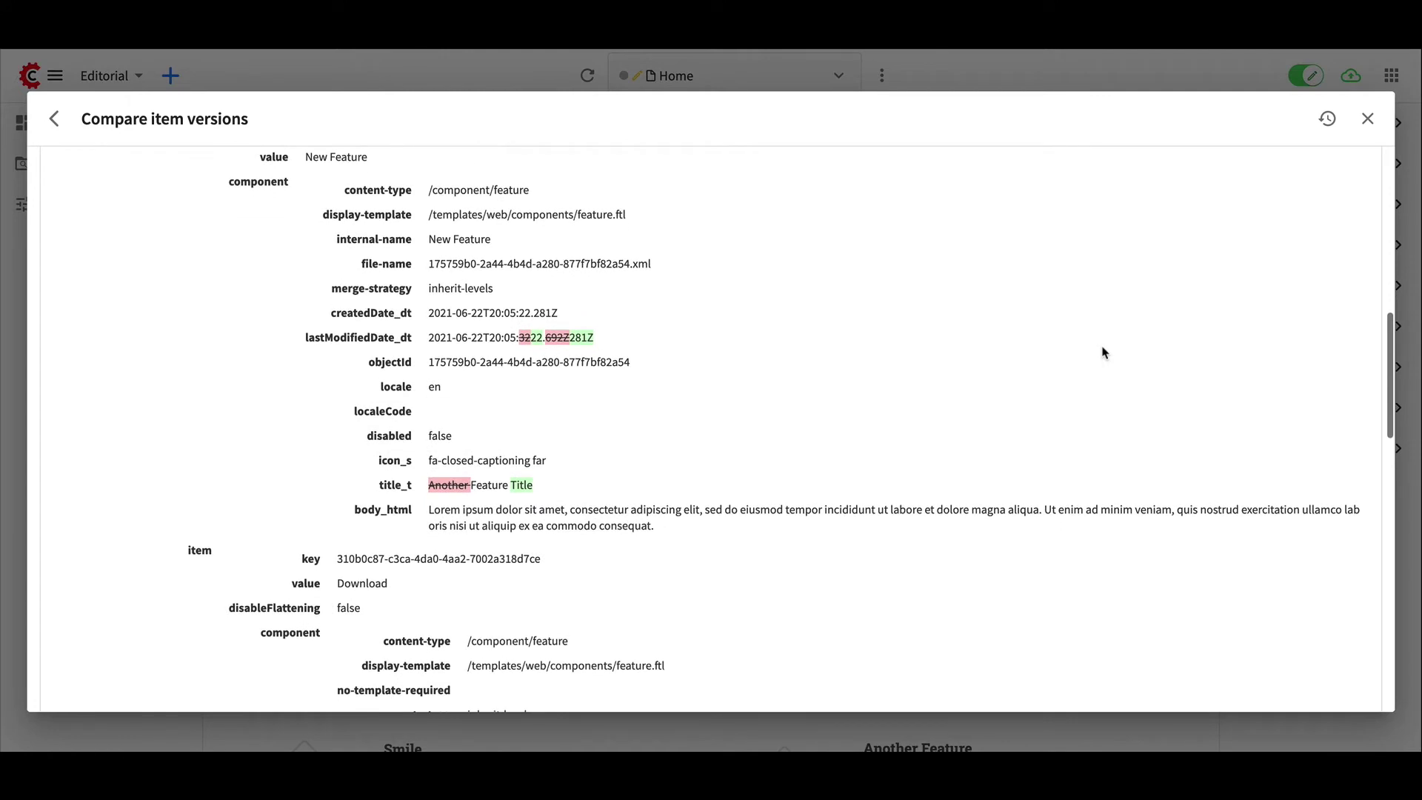
click(1329, 120)
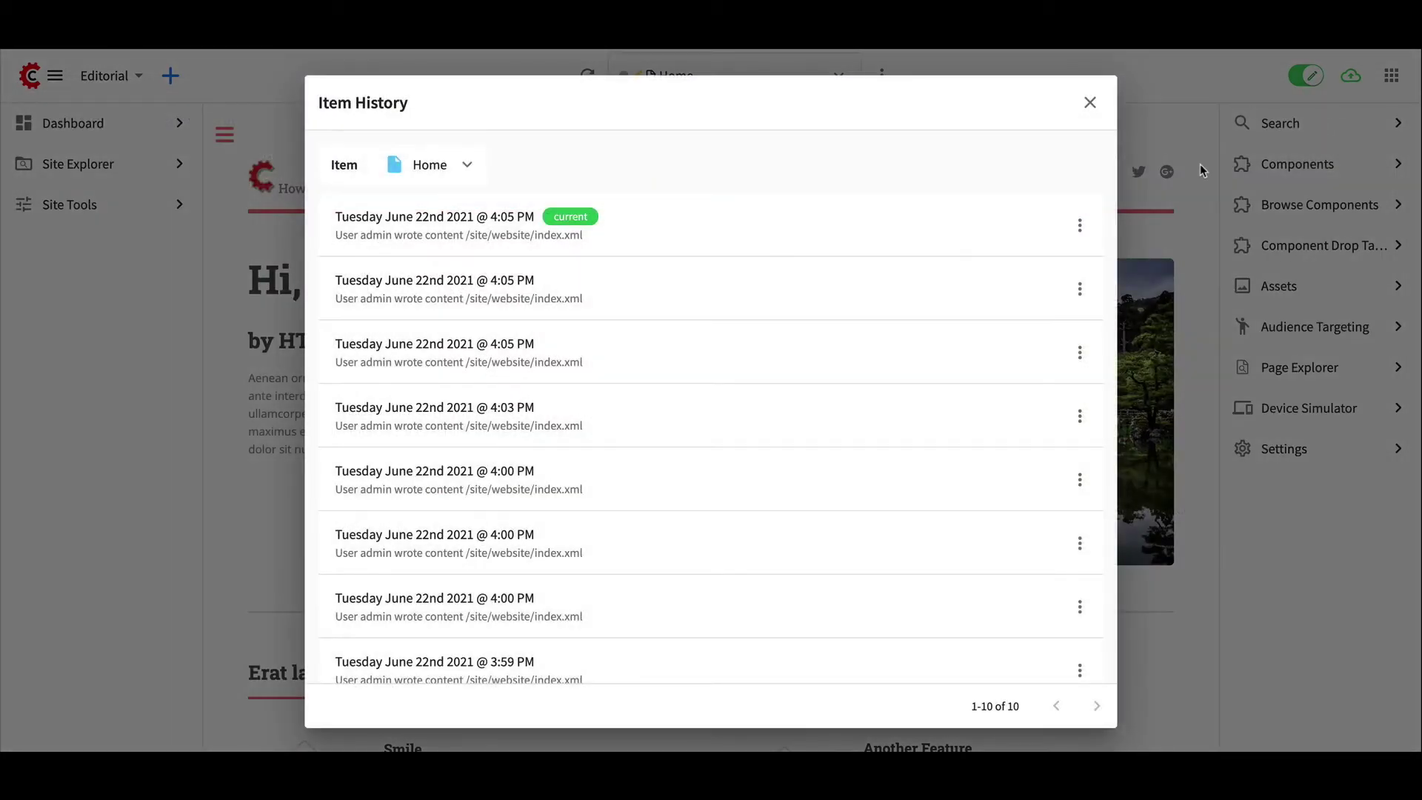
click(1083, 290)
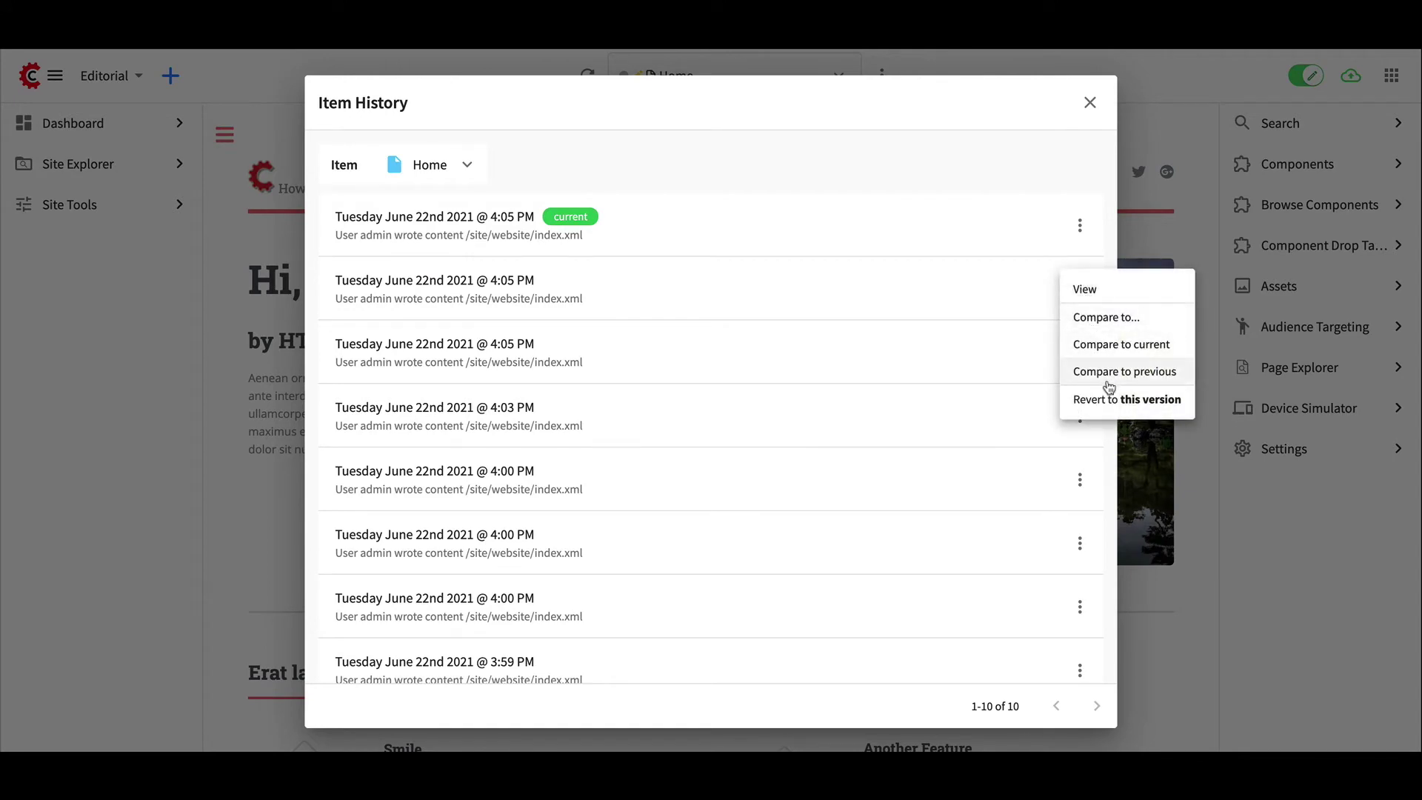
Revert Home to the earlier 4:05 PM version and close Item History to see the restored page
click(1111, 403)
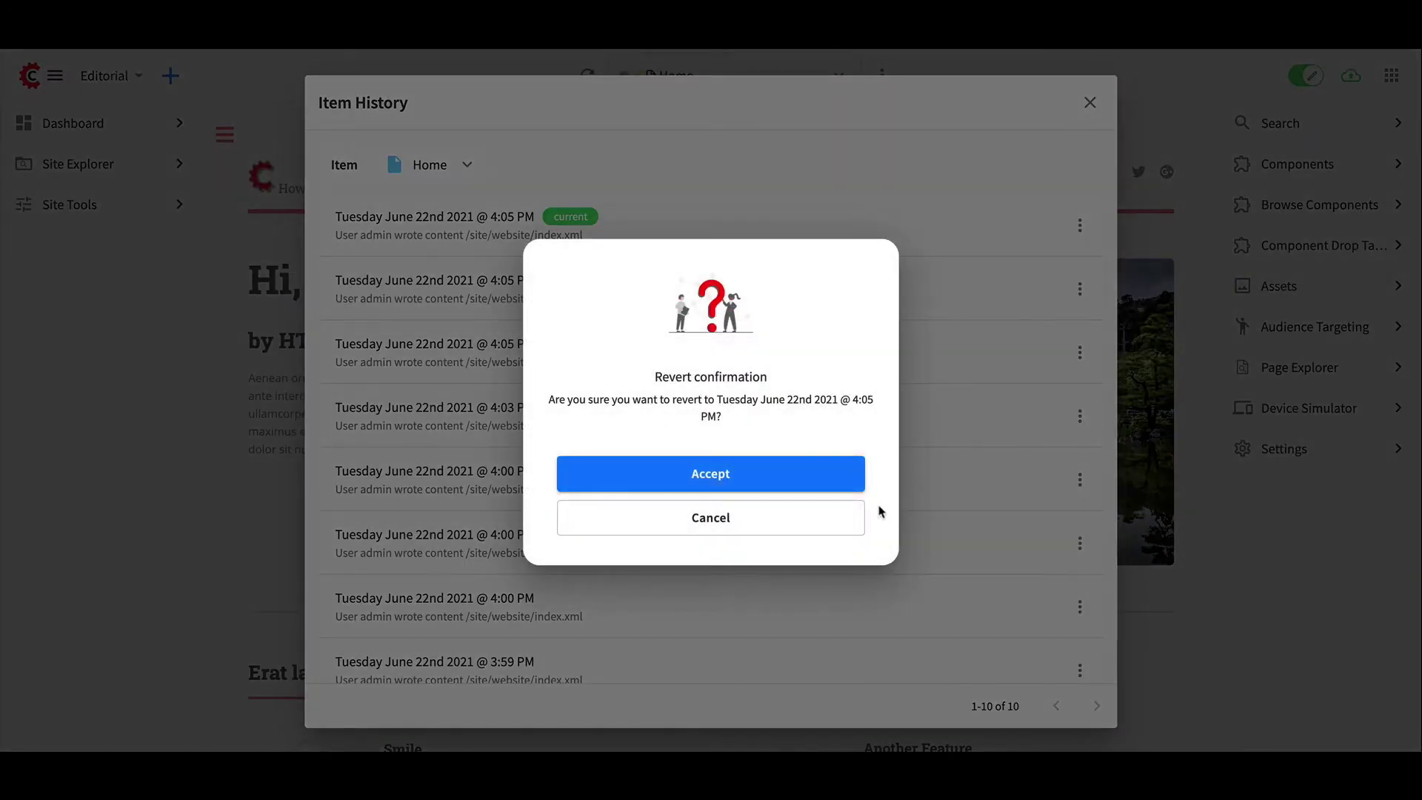
click(800, 479)
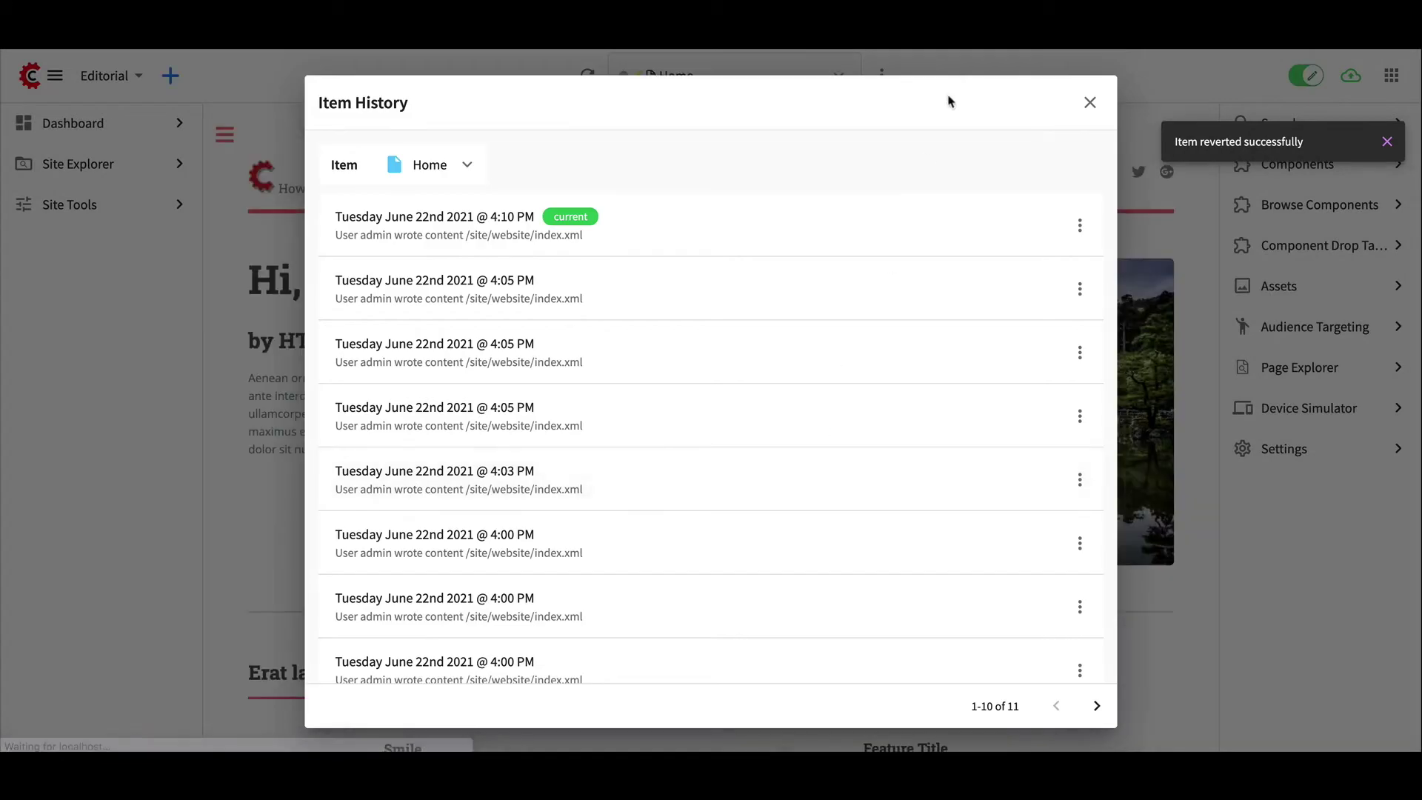
click(1089, 105)
scroll(1064, 461, down, 5)
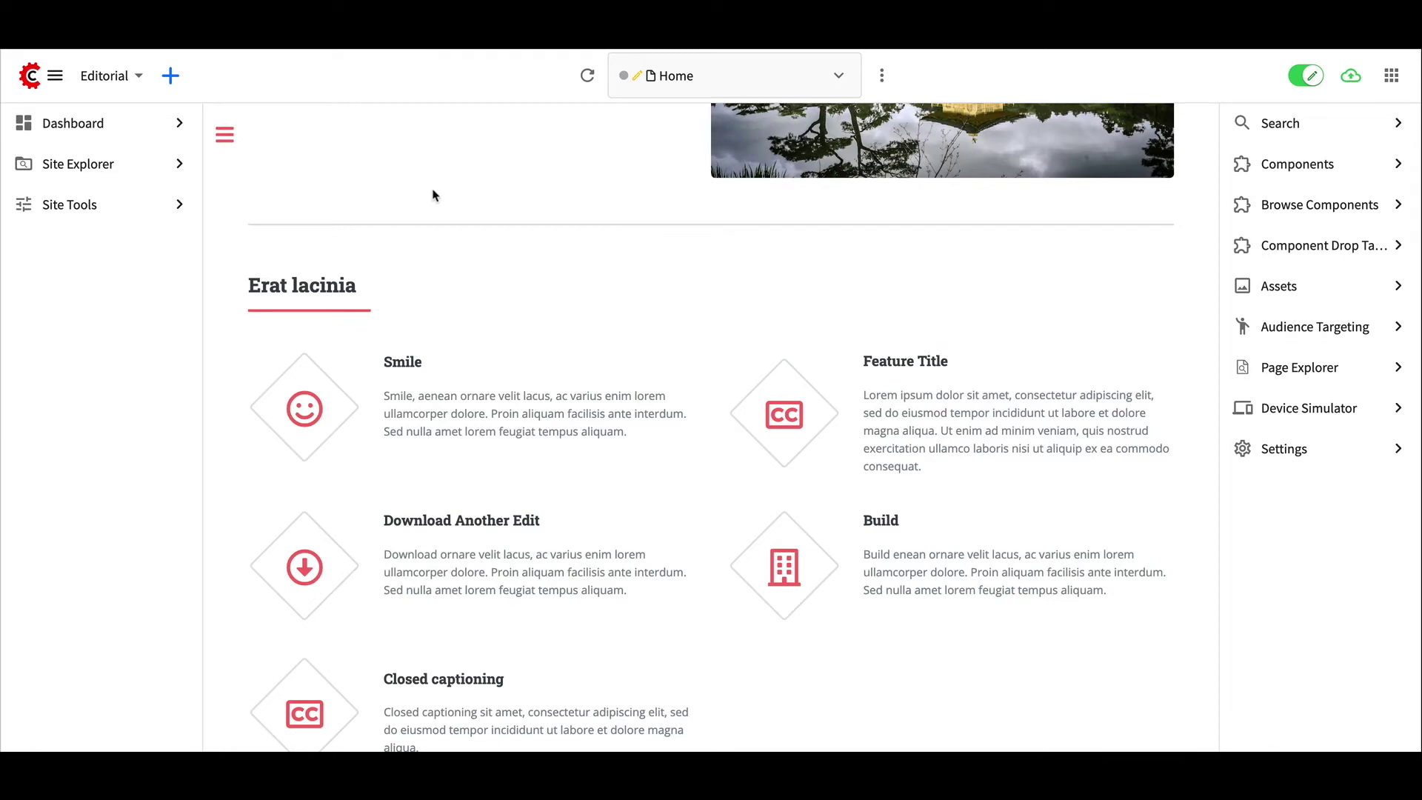
Bring up Site Explorer and expand the Pages tree, briefly checking the components folder
click(56, 75)
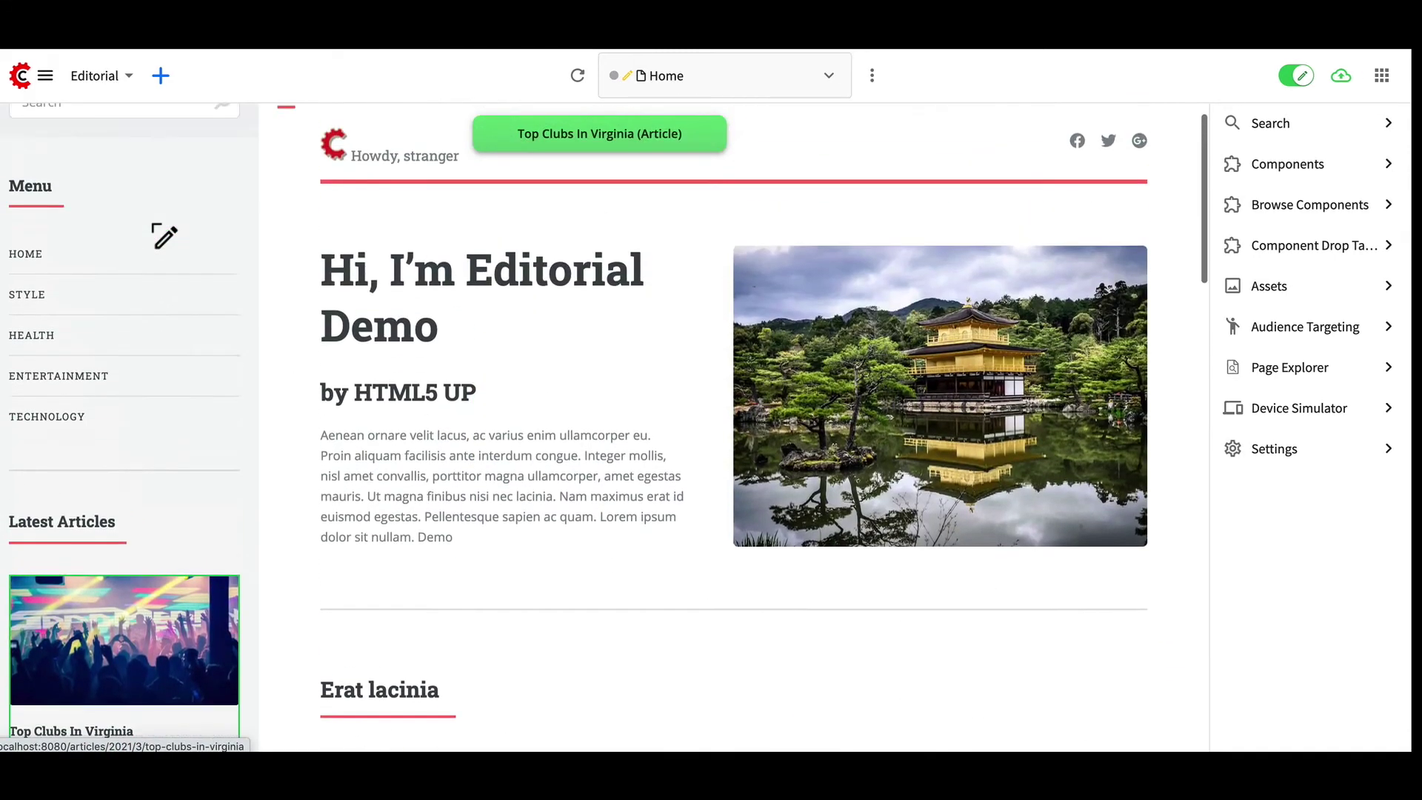
click(43, 89)
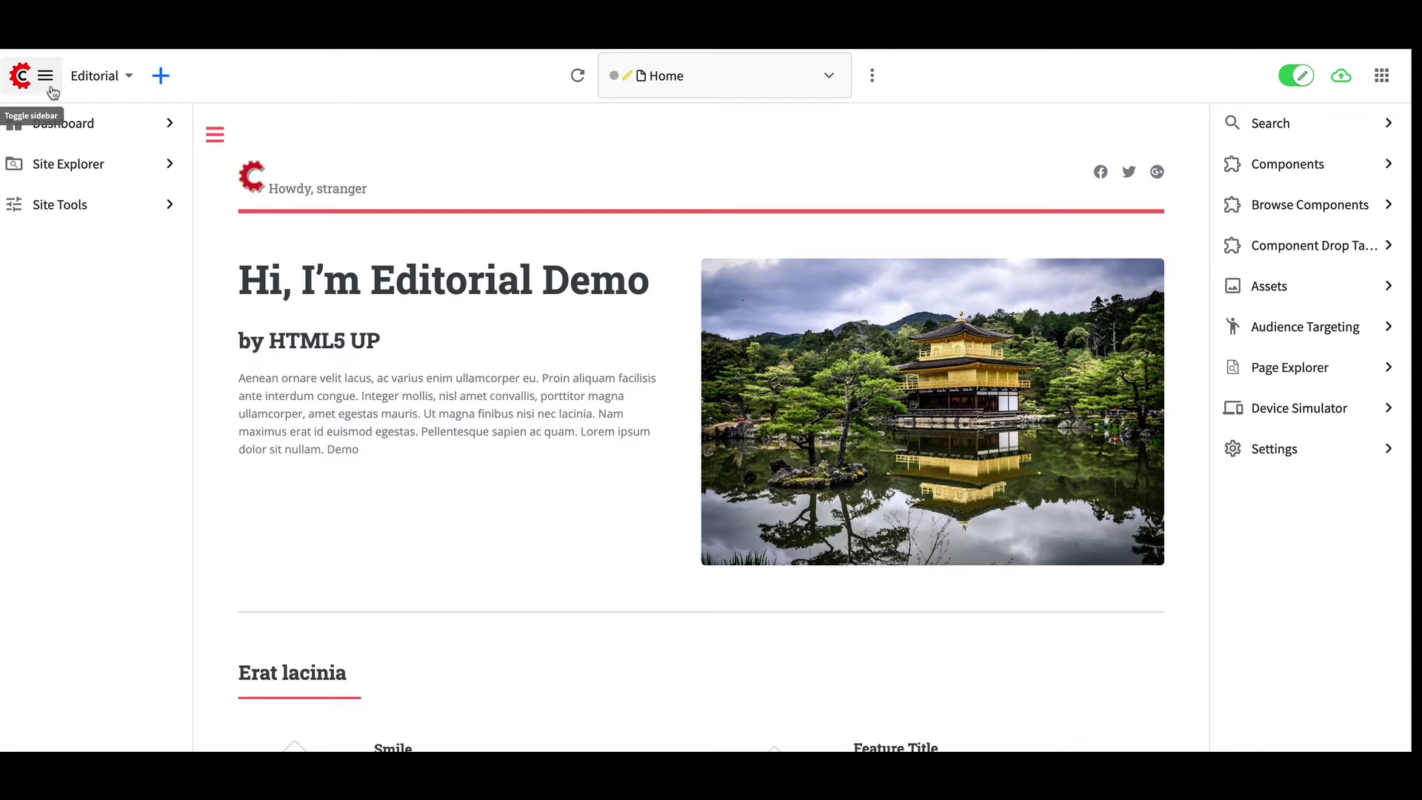
click(144, 172)
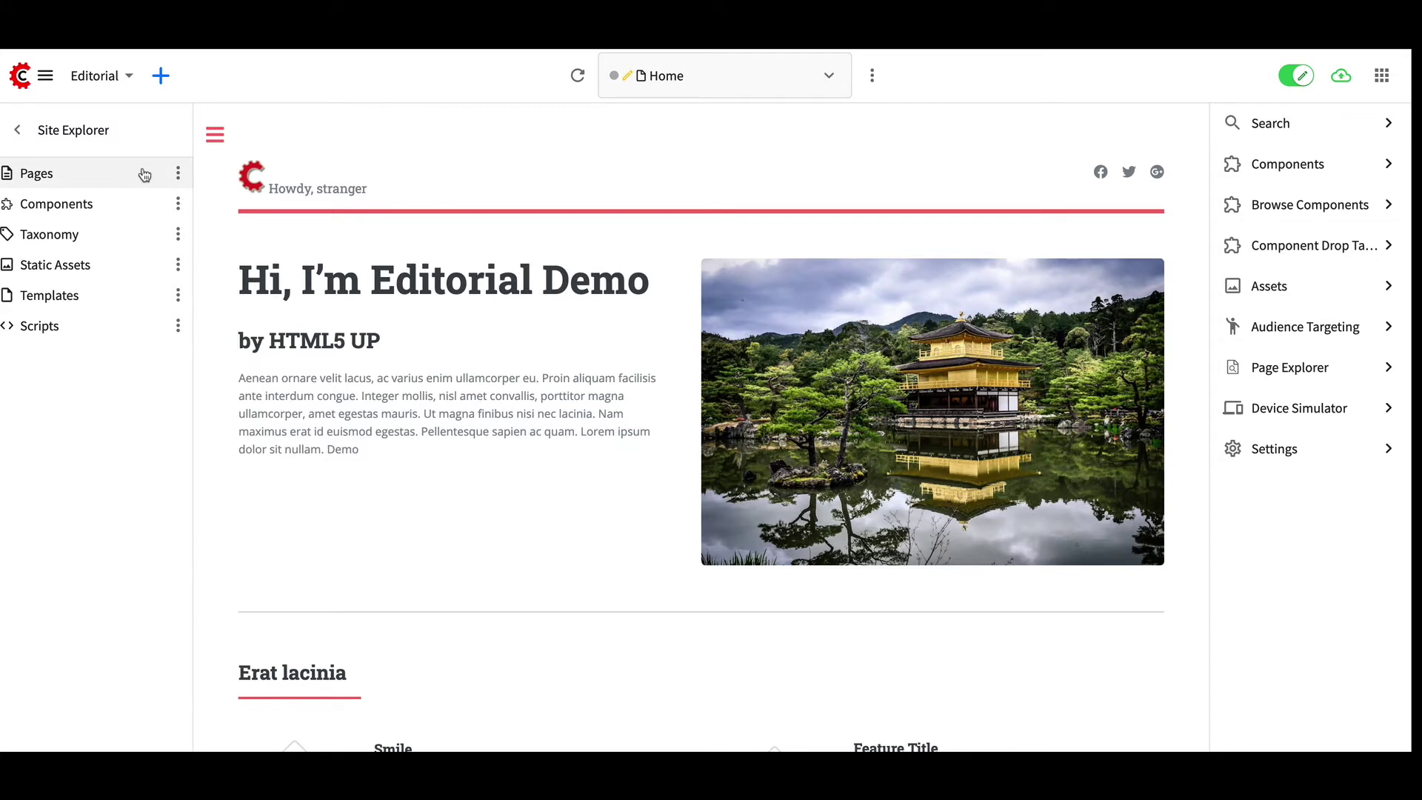
click(143, 174)
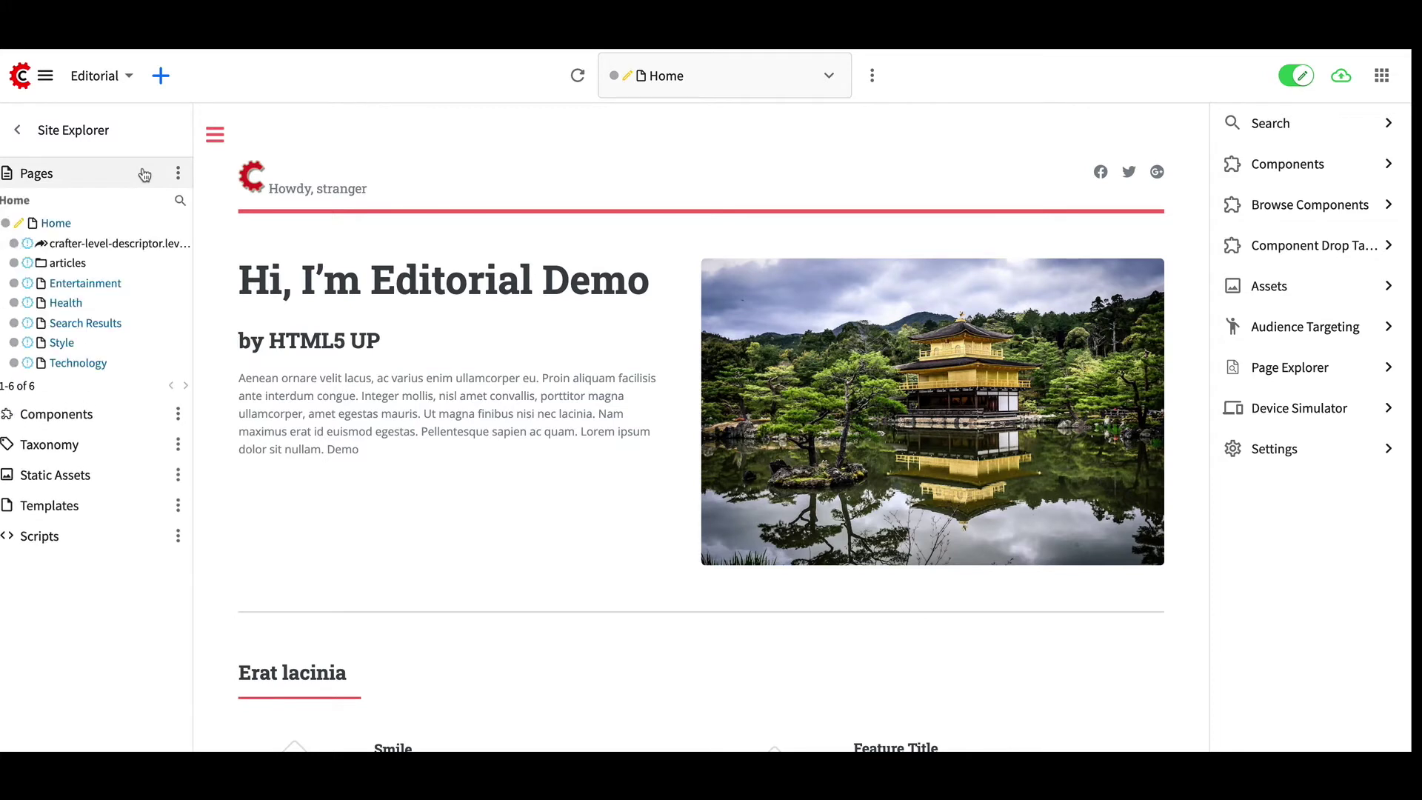
click(117, 411)
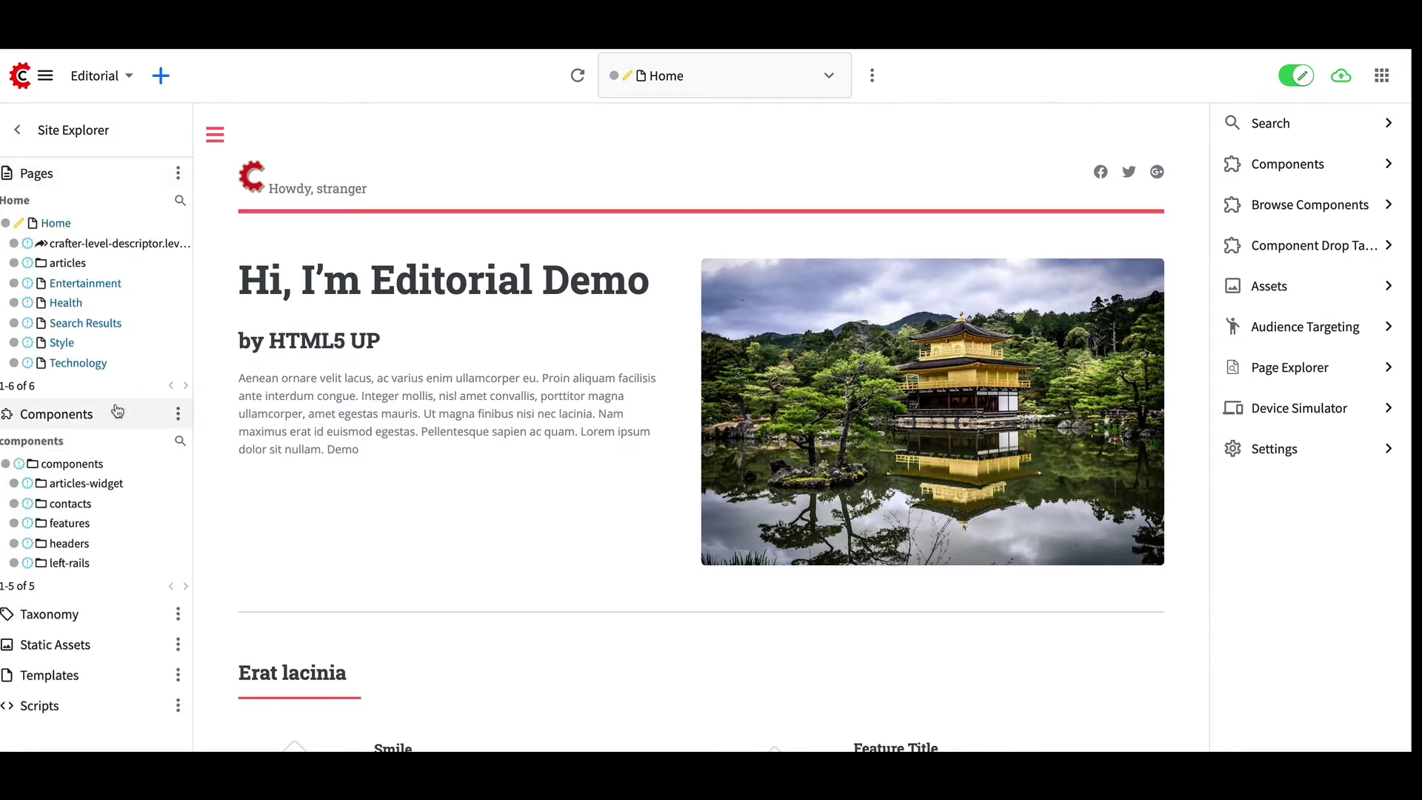
click(117, 412)
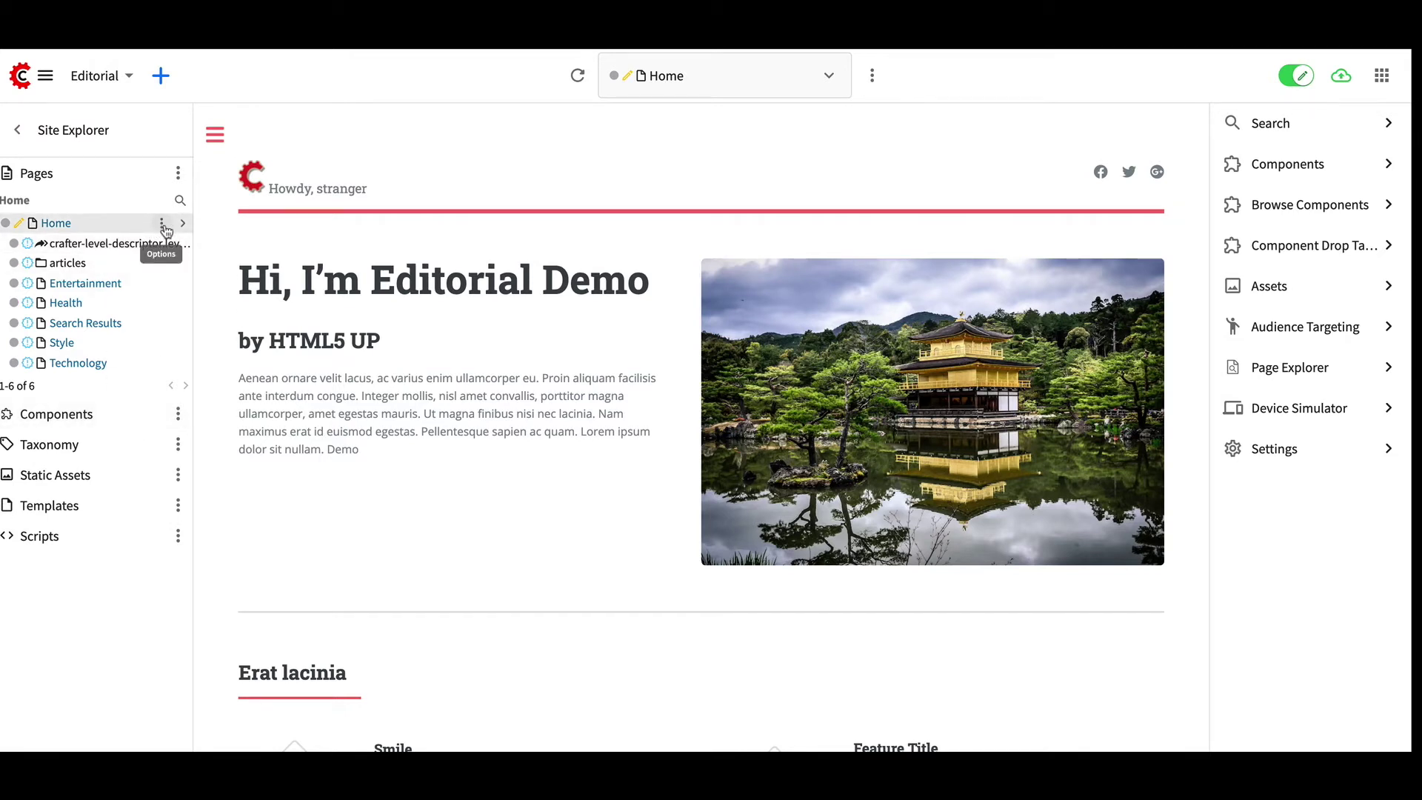
Check the Home page's options menu, then preview the Entertainment page
click(162, 223)
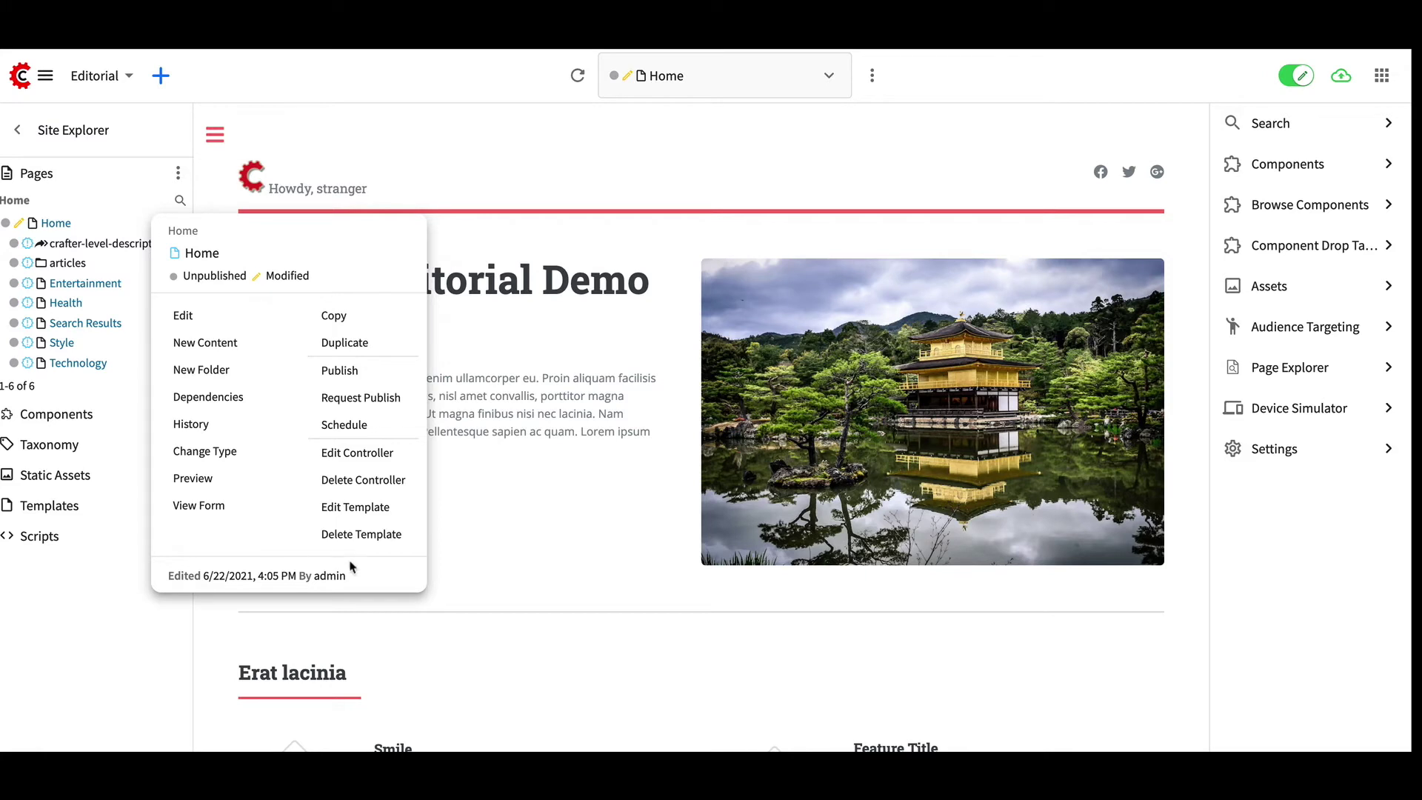
click(132, 235)
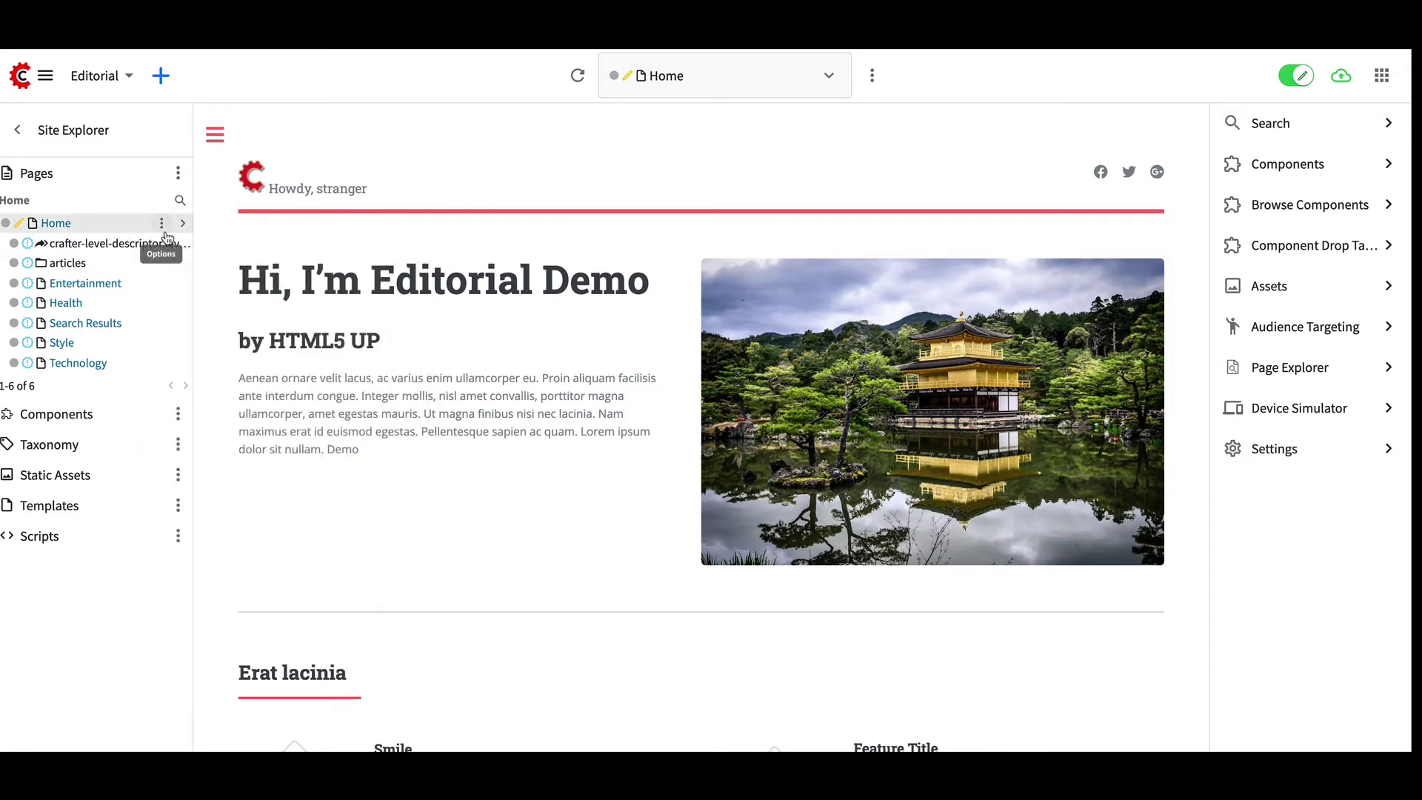
click(117, 283)
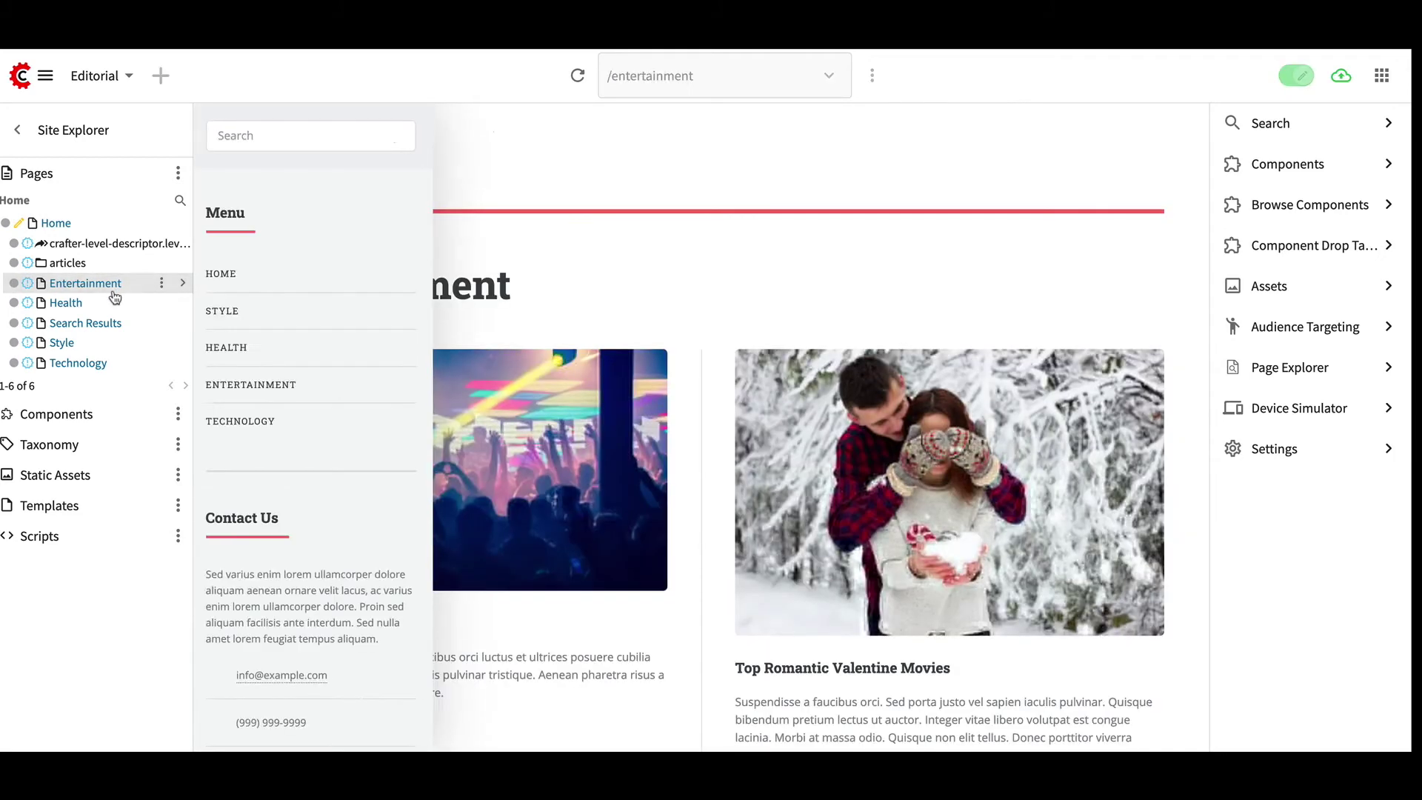
Preview the Health and Search Results pages, then return to Home
click(85, 311)
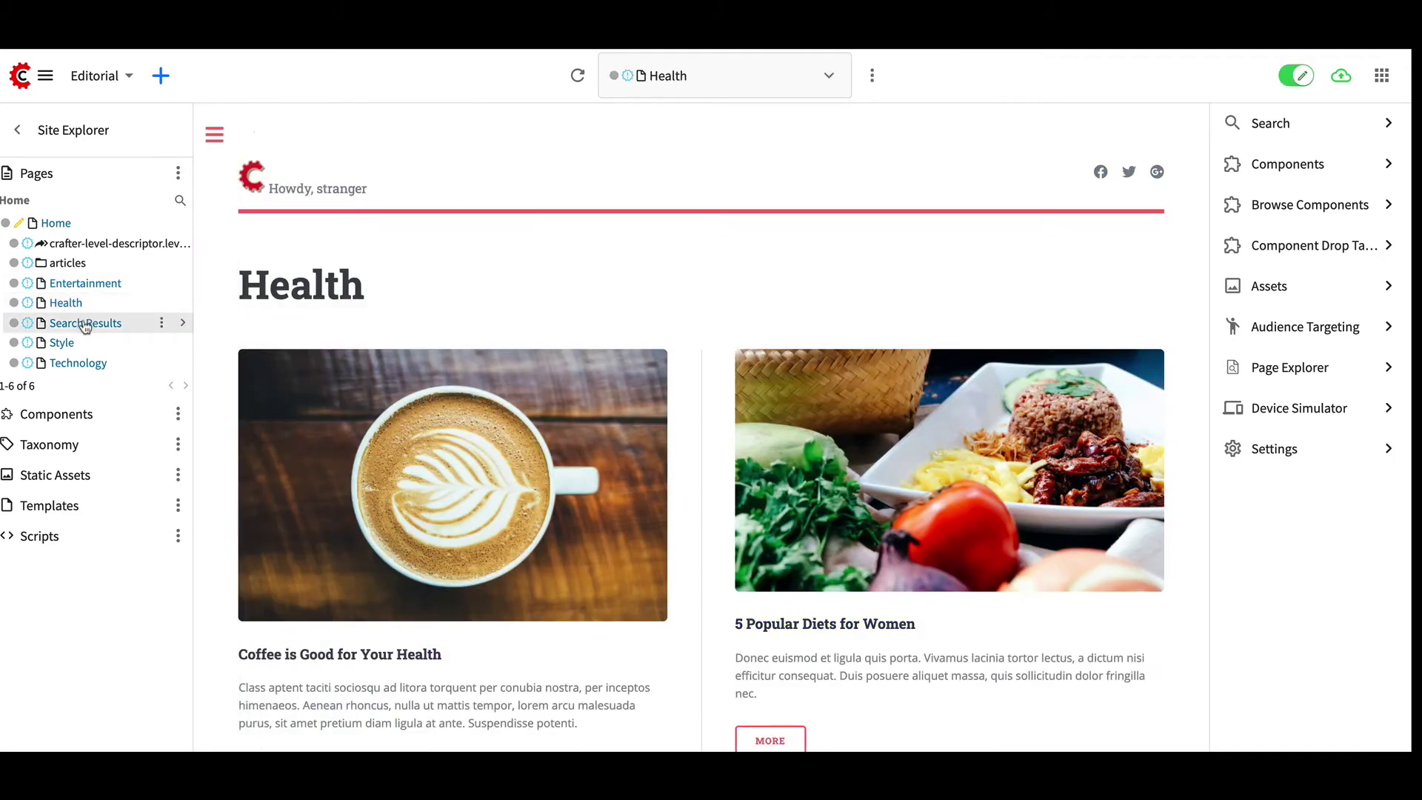
click(86, 324)
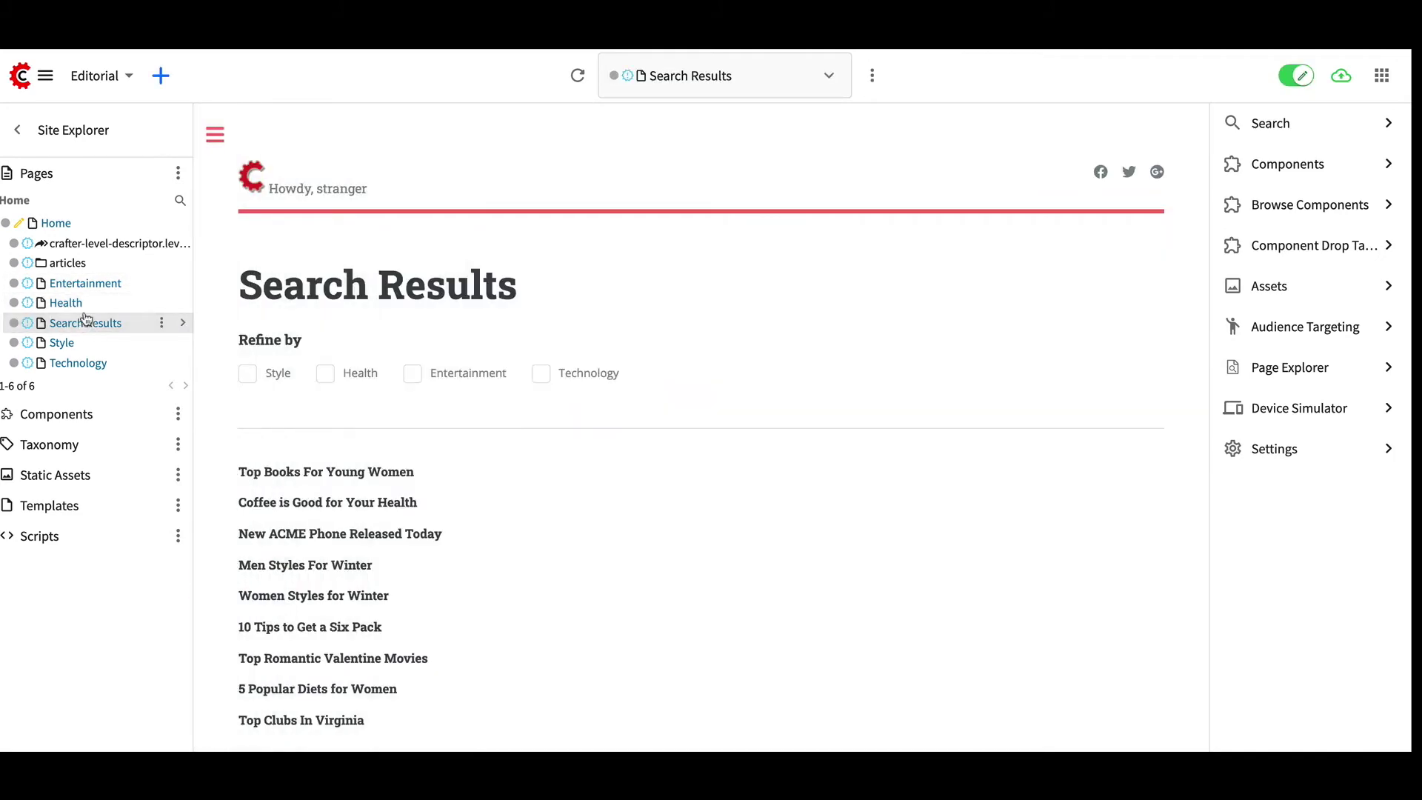
click(63, 227)
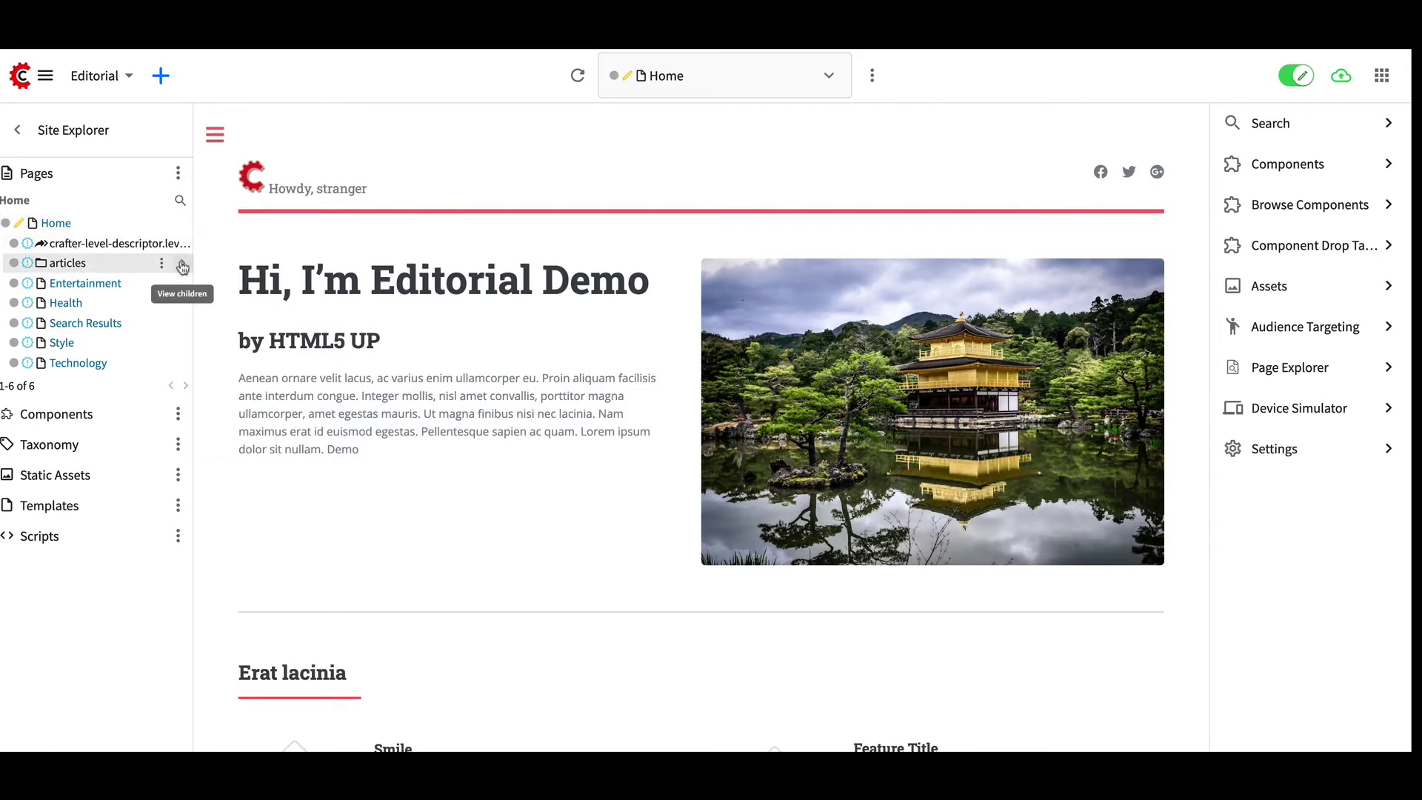
Browse into the articles, 2020 and 6 folders, then go back up to the top-level page list
click(182, 265)
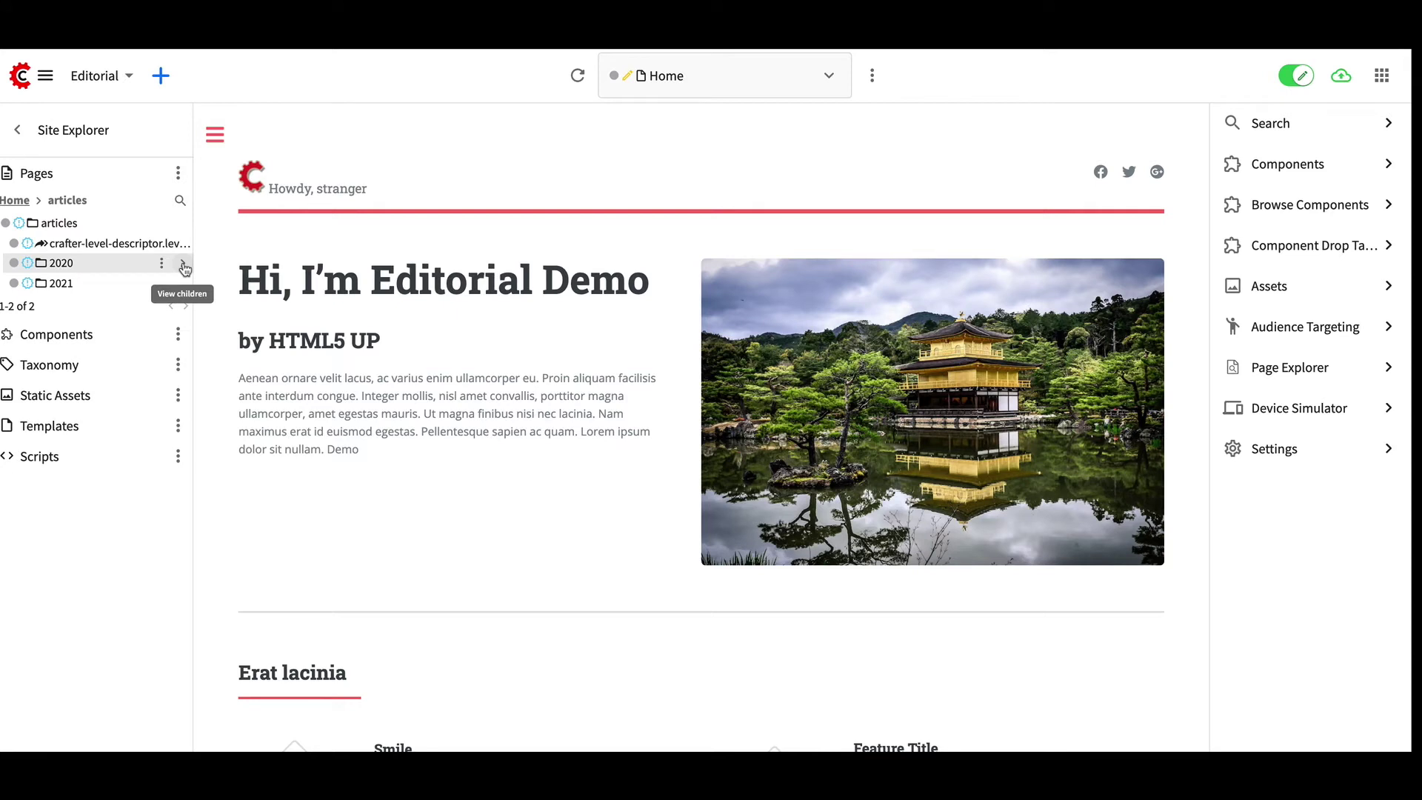
click(183, 265)
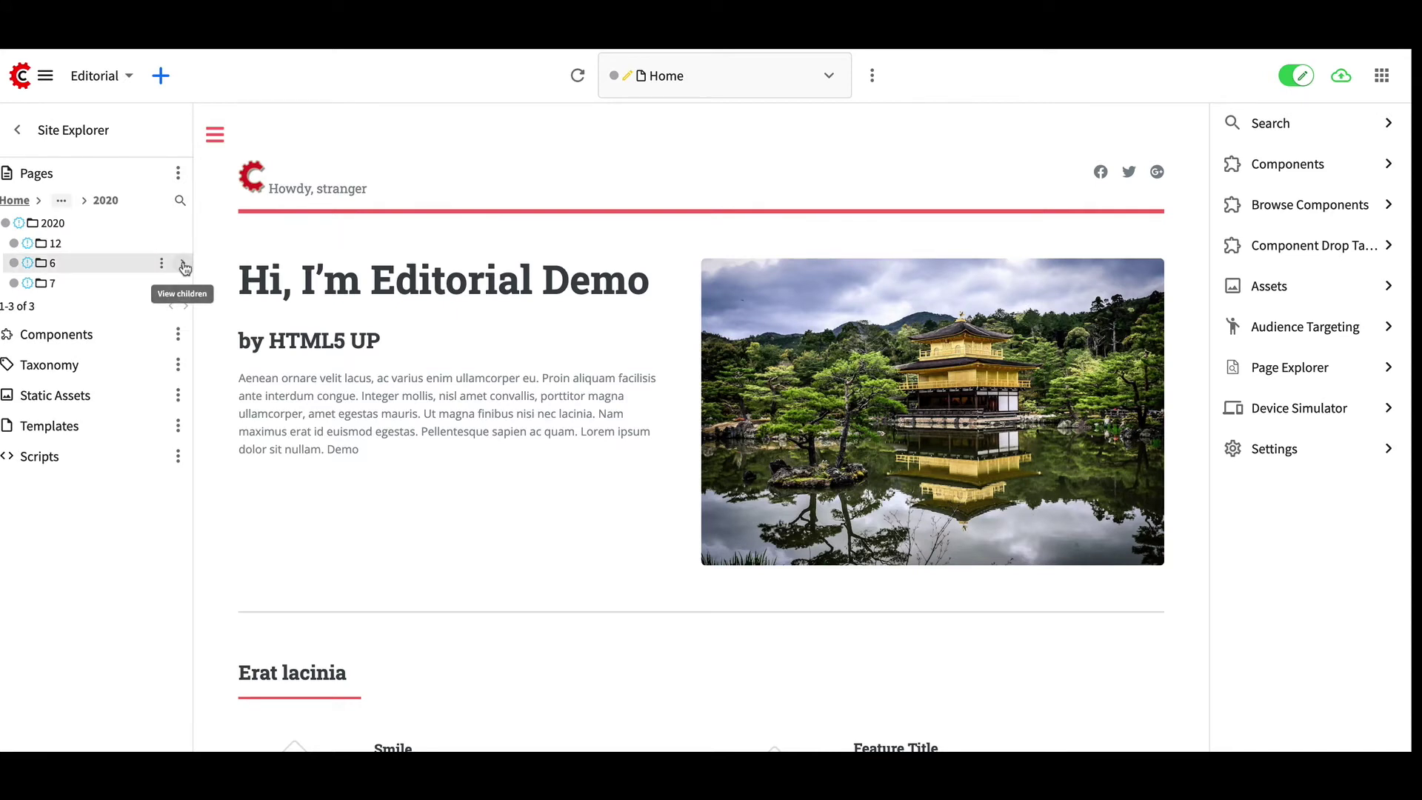
click(184, 265)
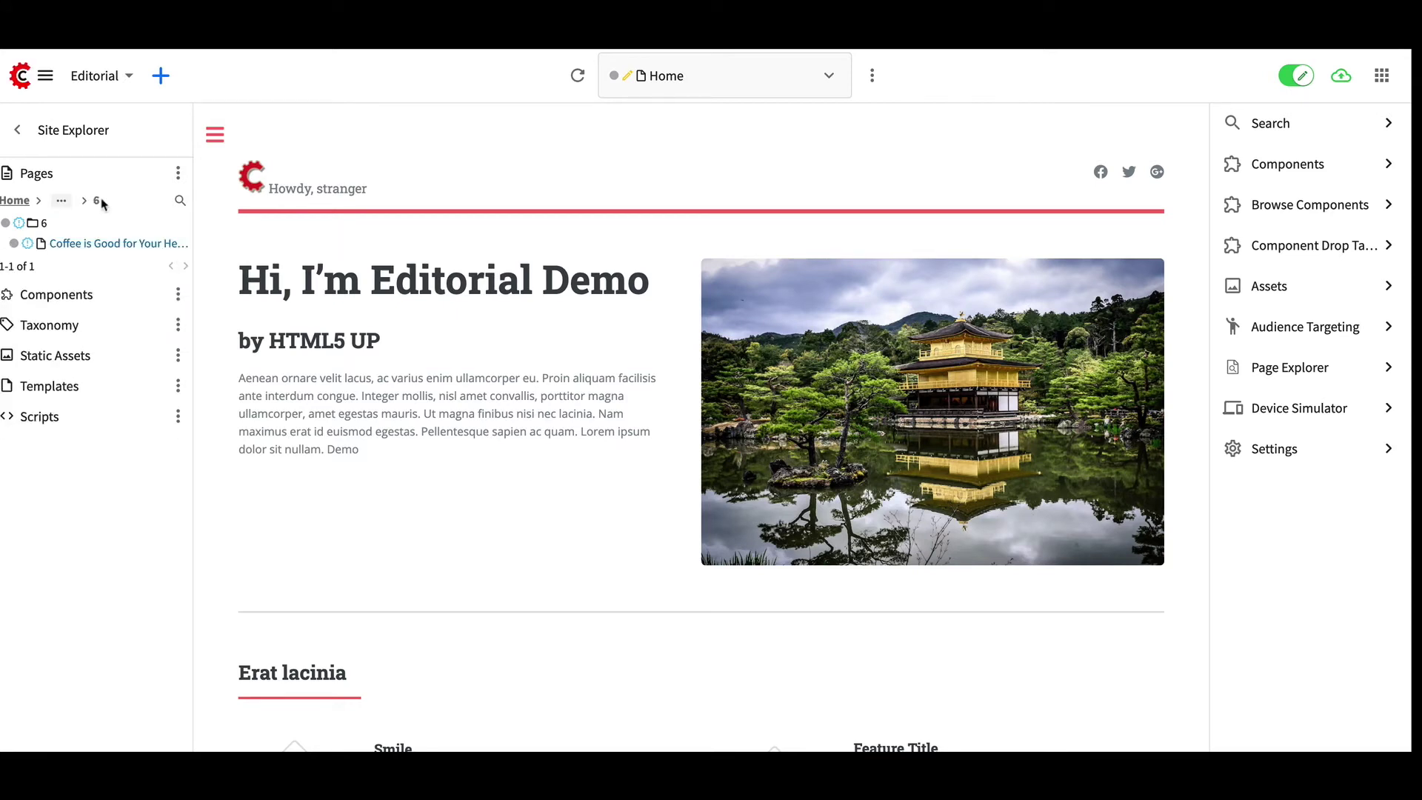
click(62, 201)
click(110, 201)
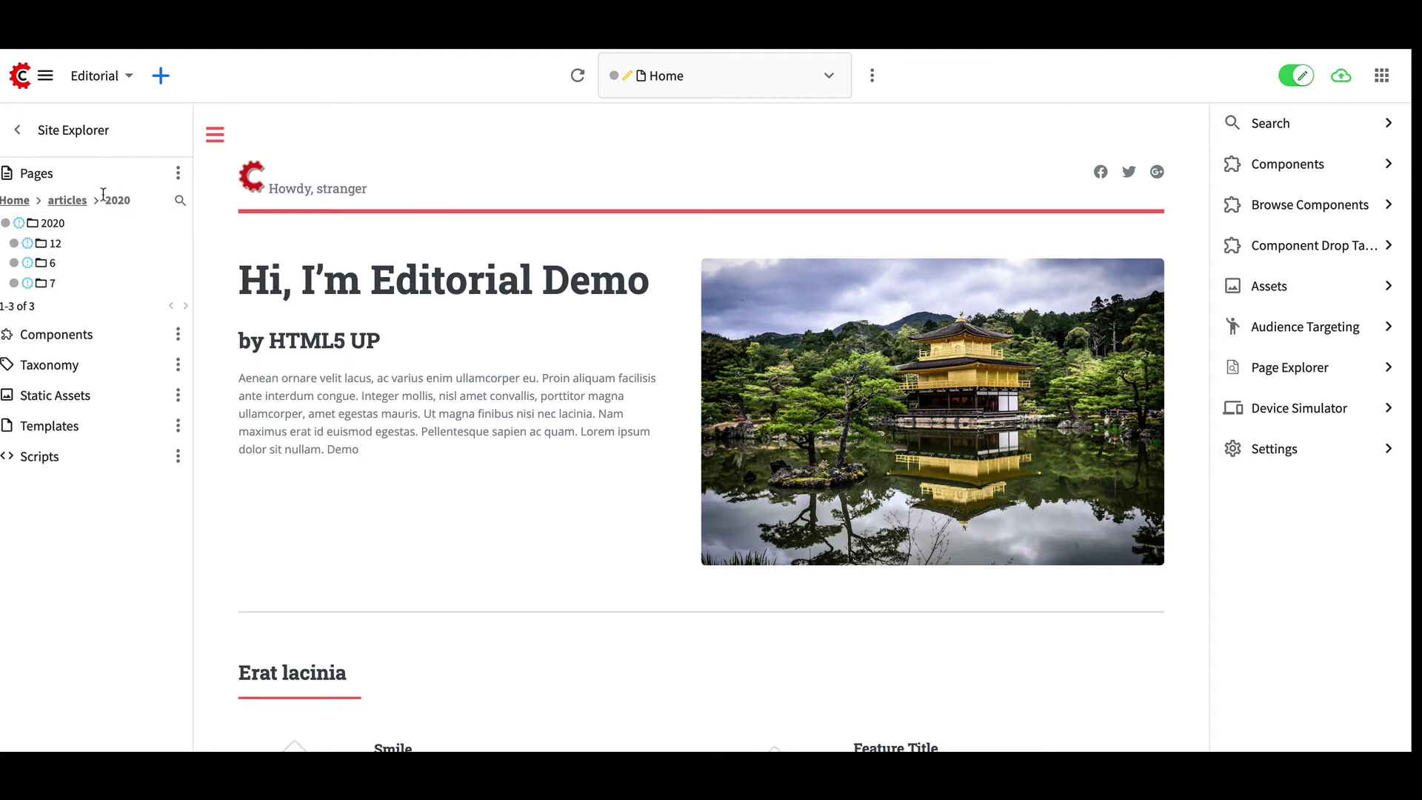
click(18, 200)
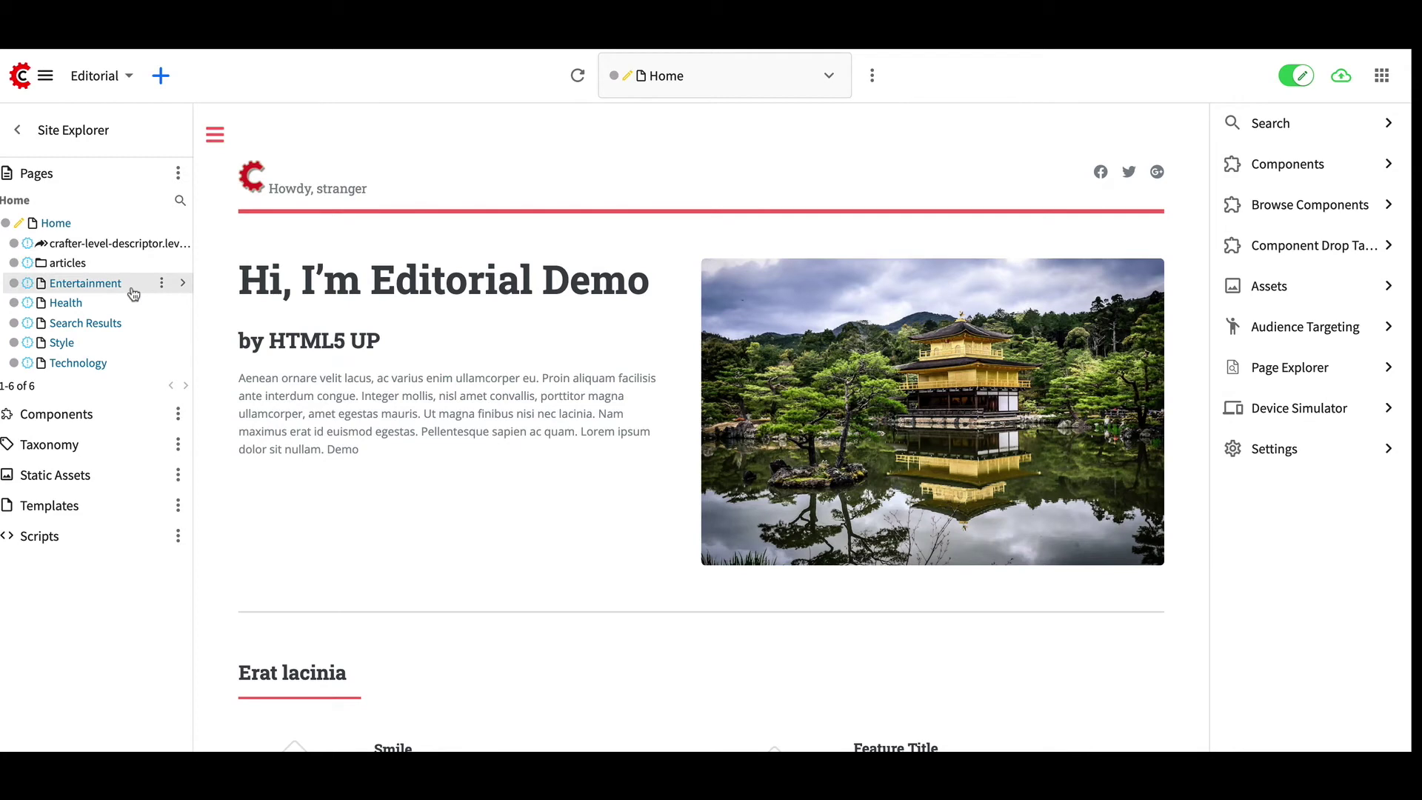
Filter the page tree for 'Enter', preview the Entertainment page, then clear the filter
click(179, 202)
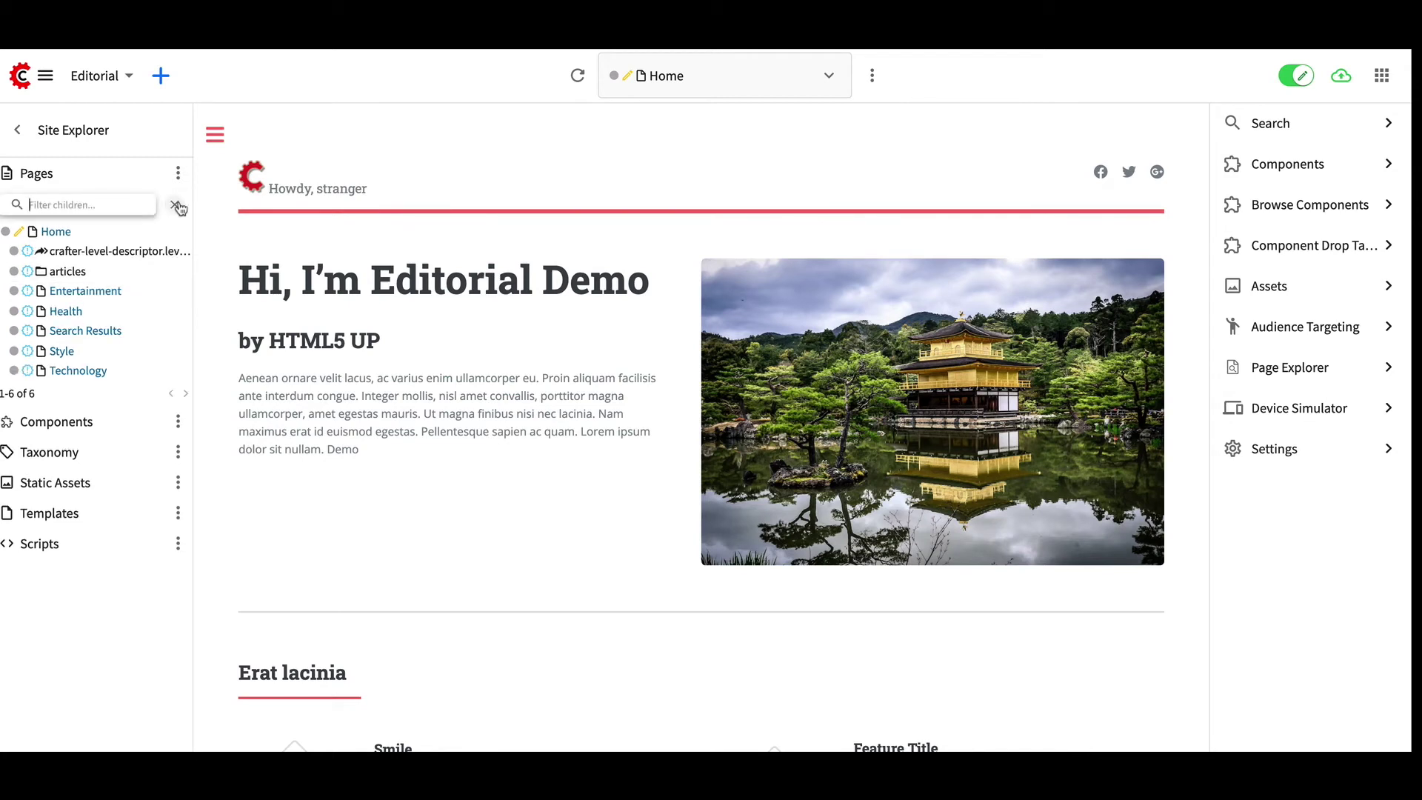
click(133, 420)
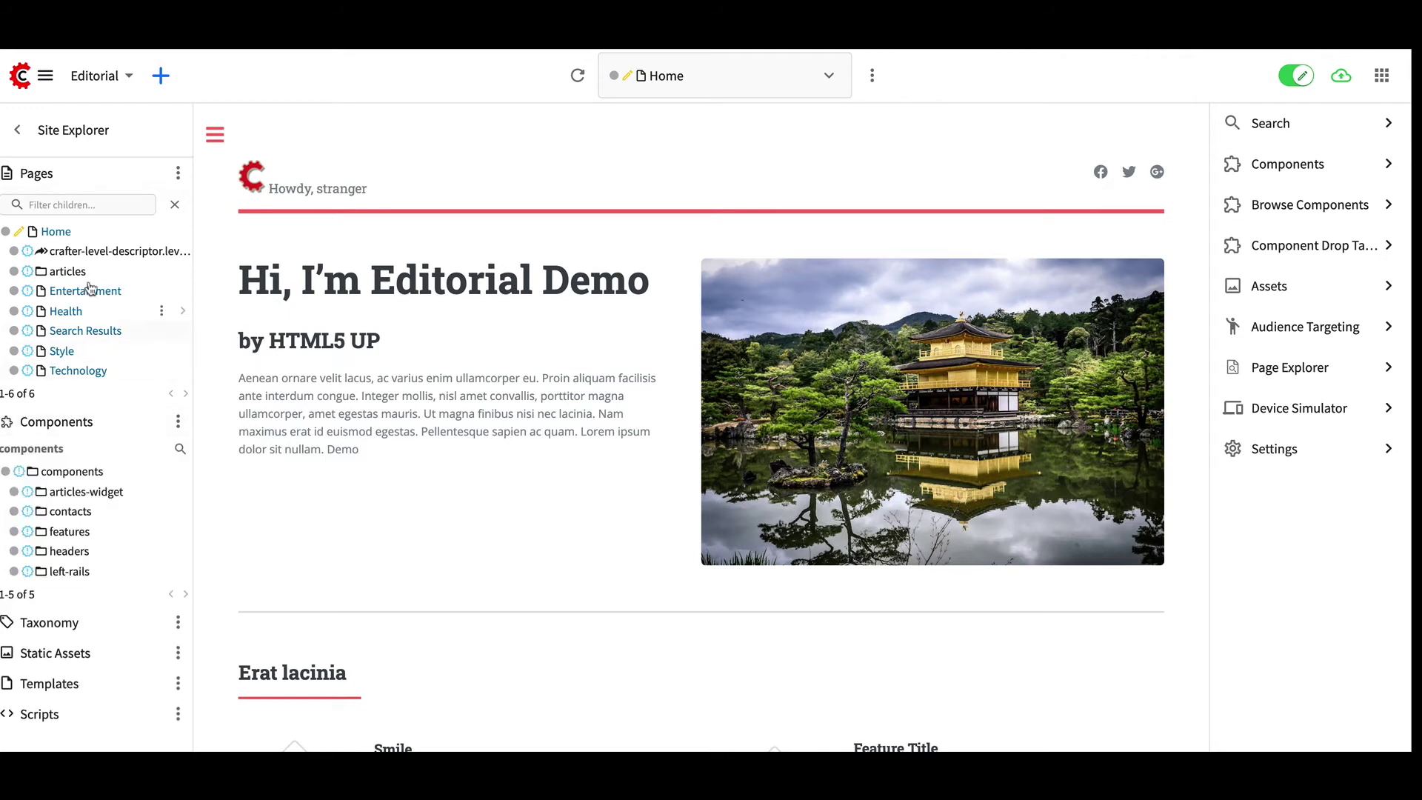
click(82, 207)
text(Enter)
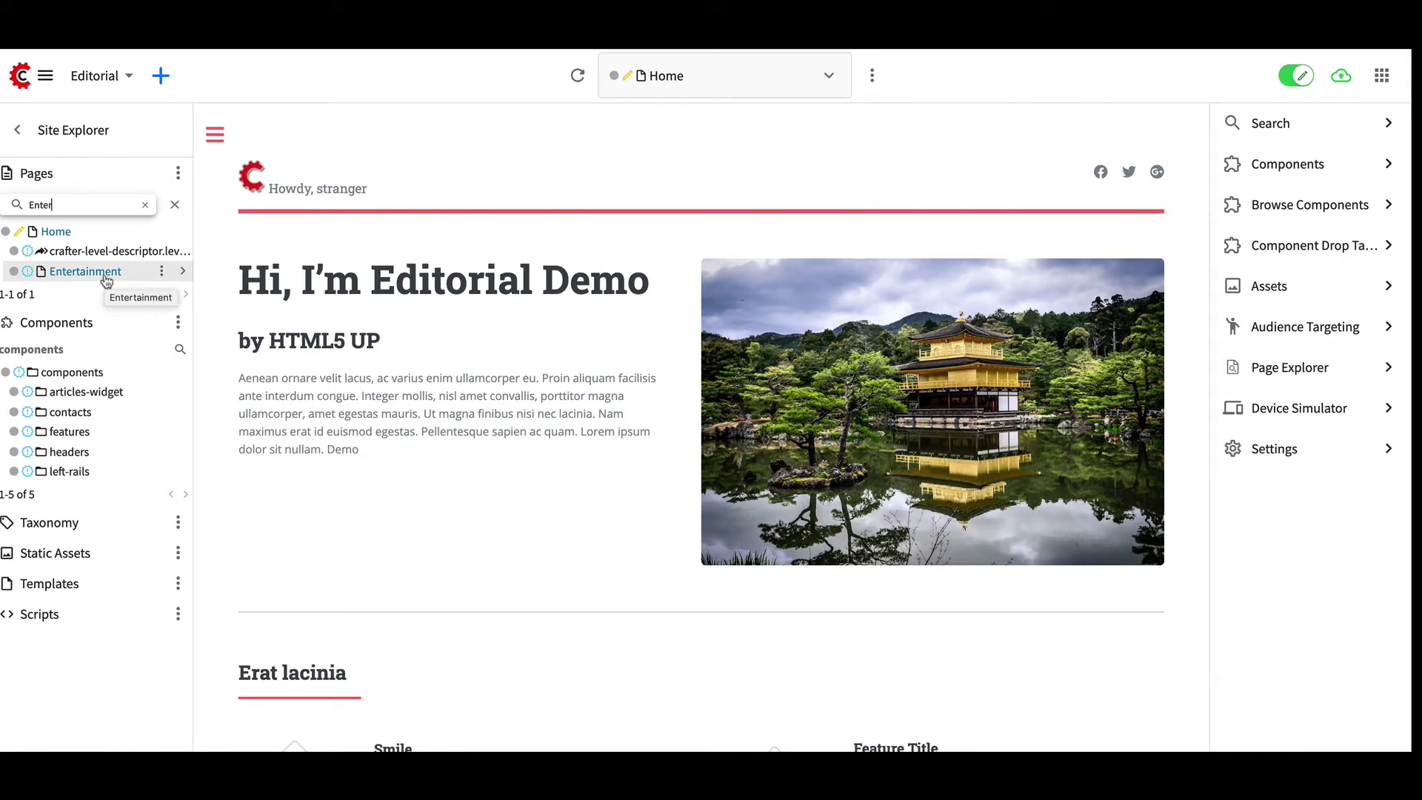
click(107, 279)
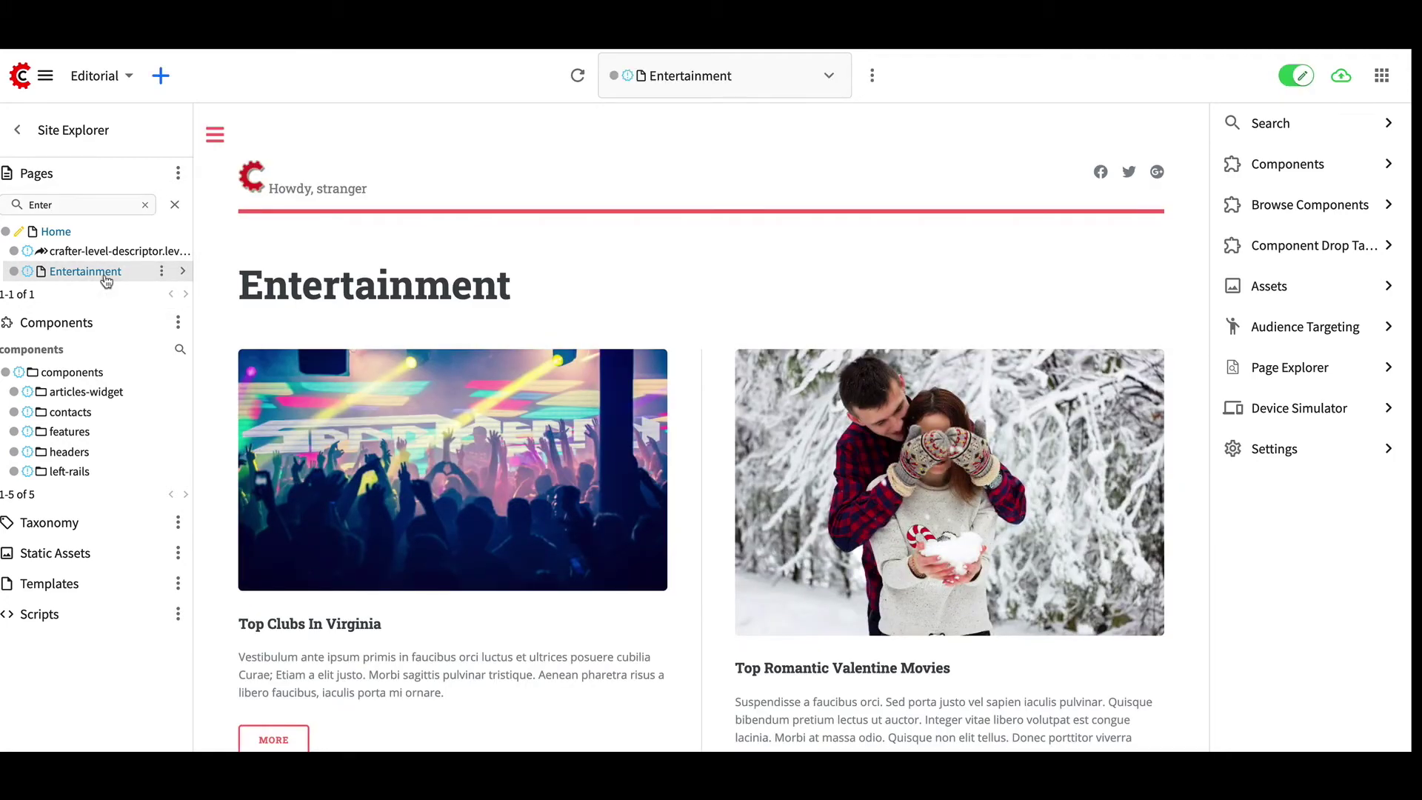
click(175, 204)
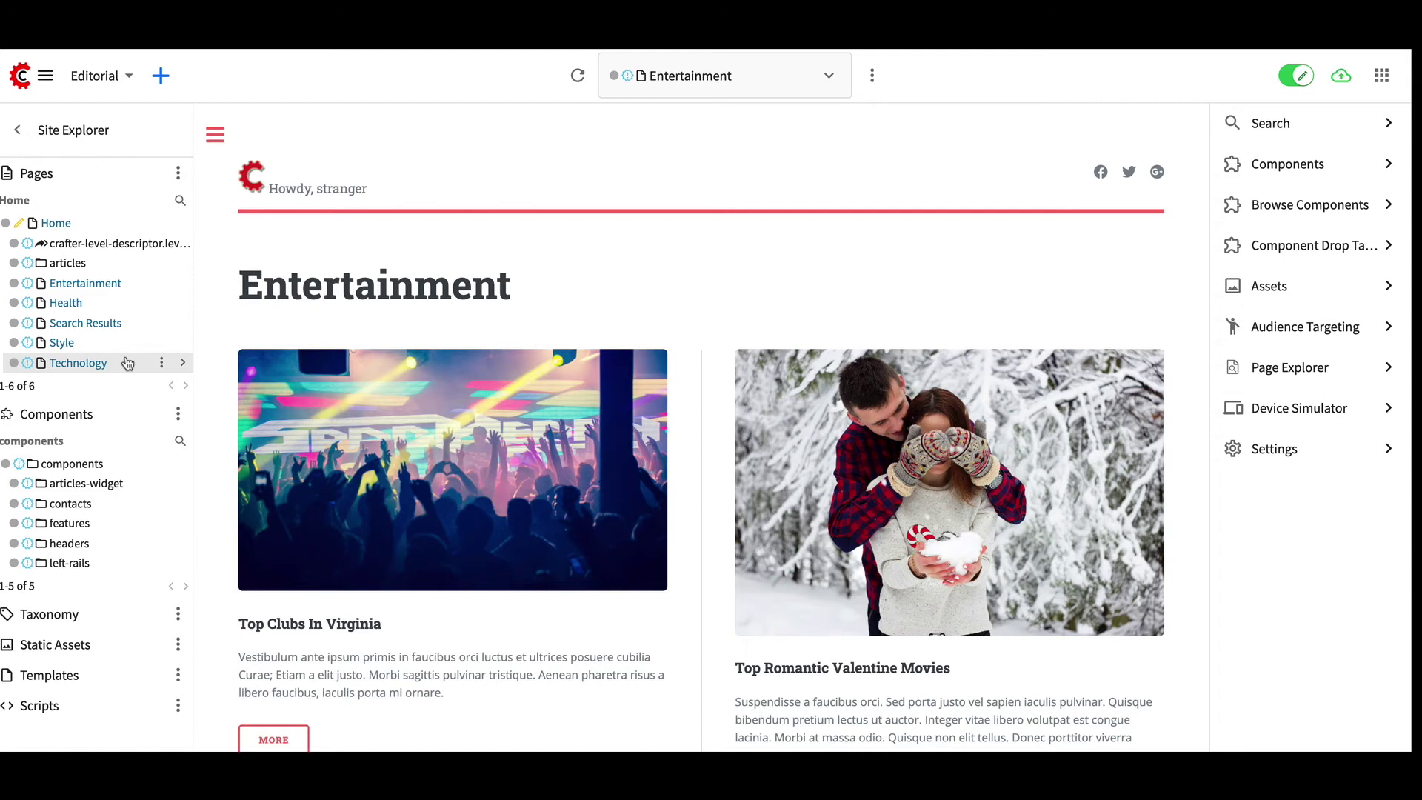
scroll(128, 362, down, 1)
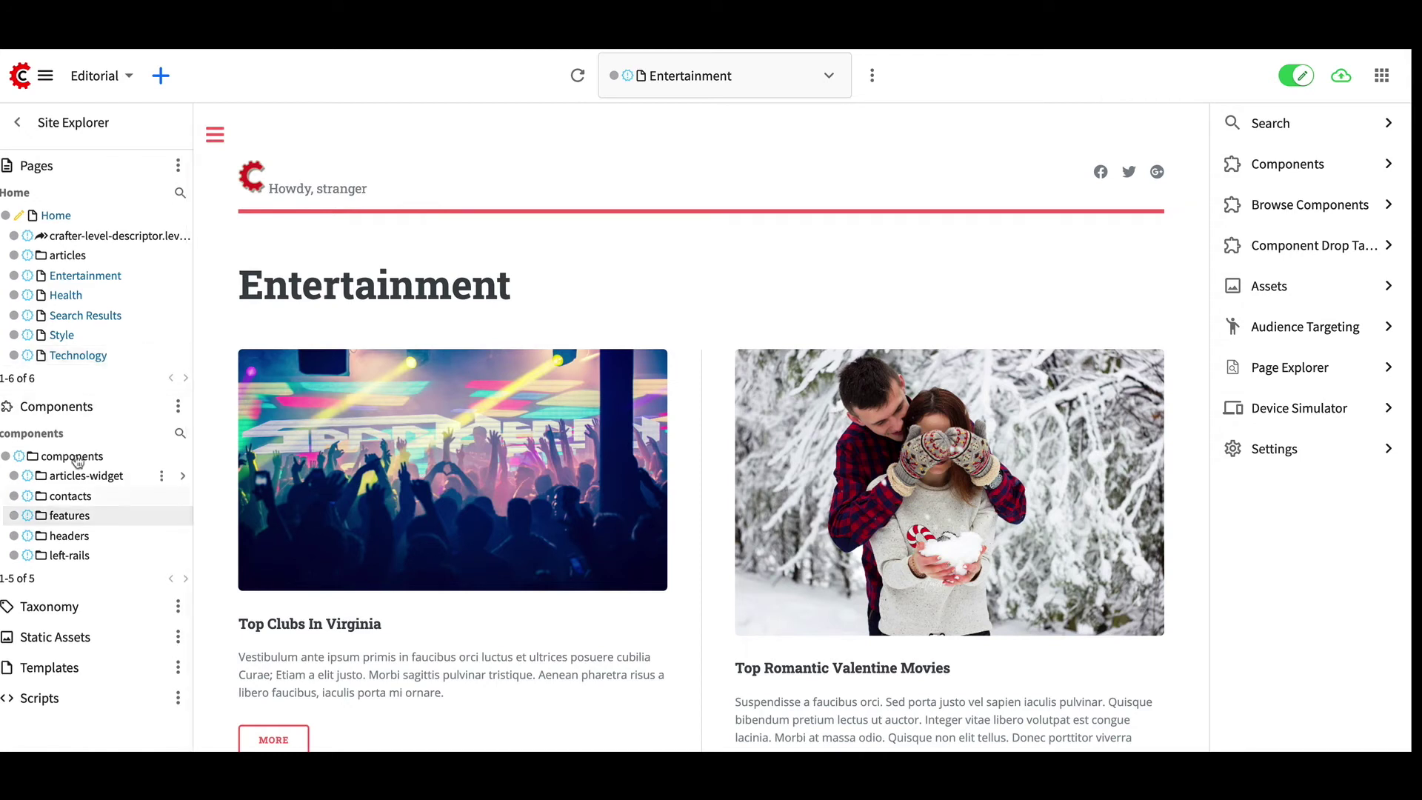
Expand Static Assets and start an upload into the images folder
scroll(39, 408, up, 1)
click(38, 413)
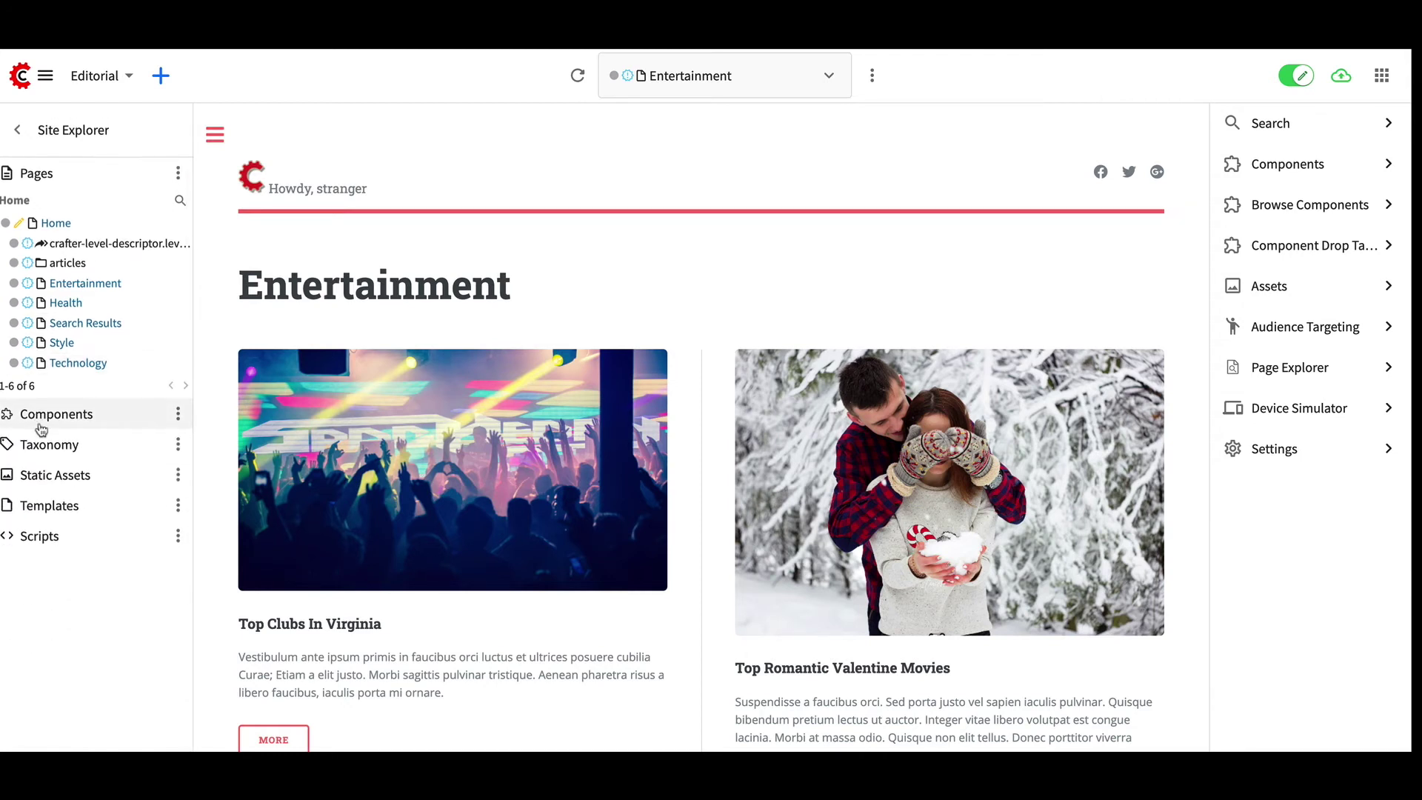
click(45, 478)
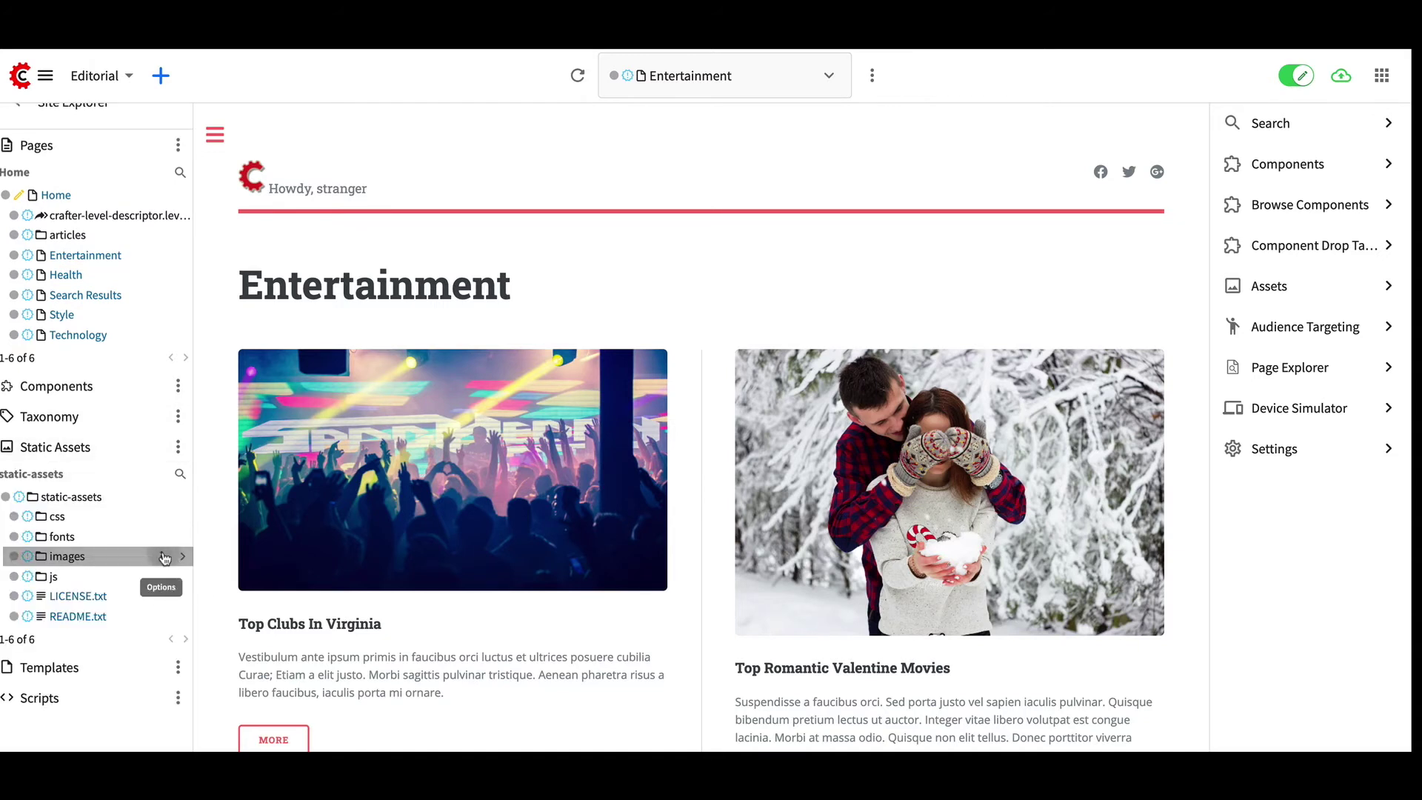
click(164, 557)
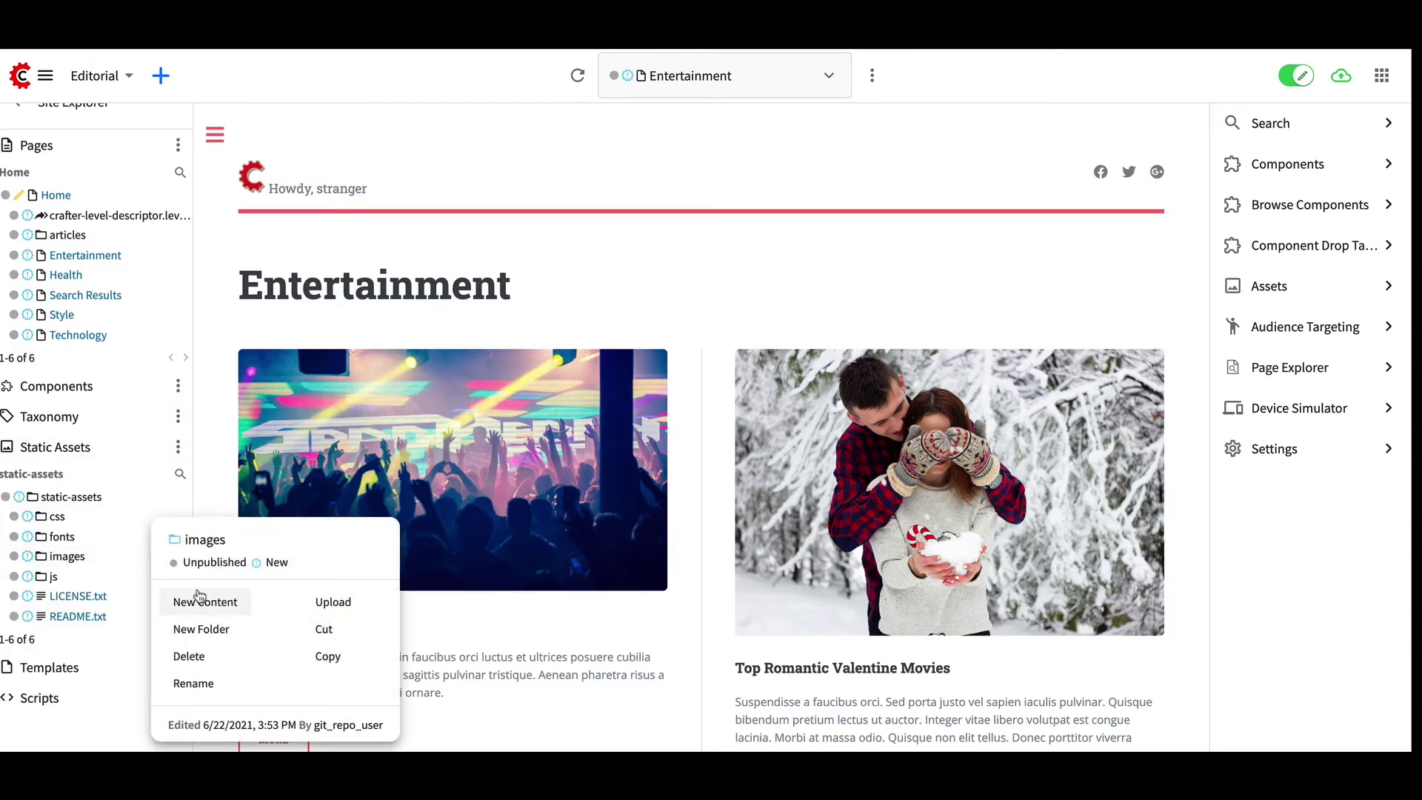
click(360, 608)
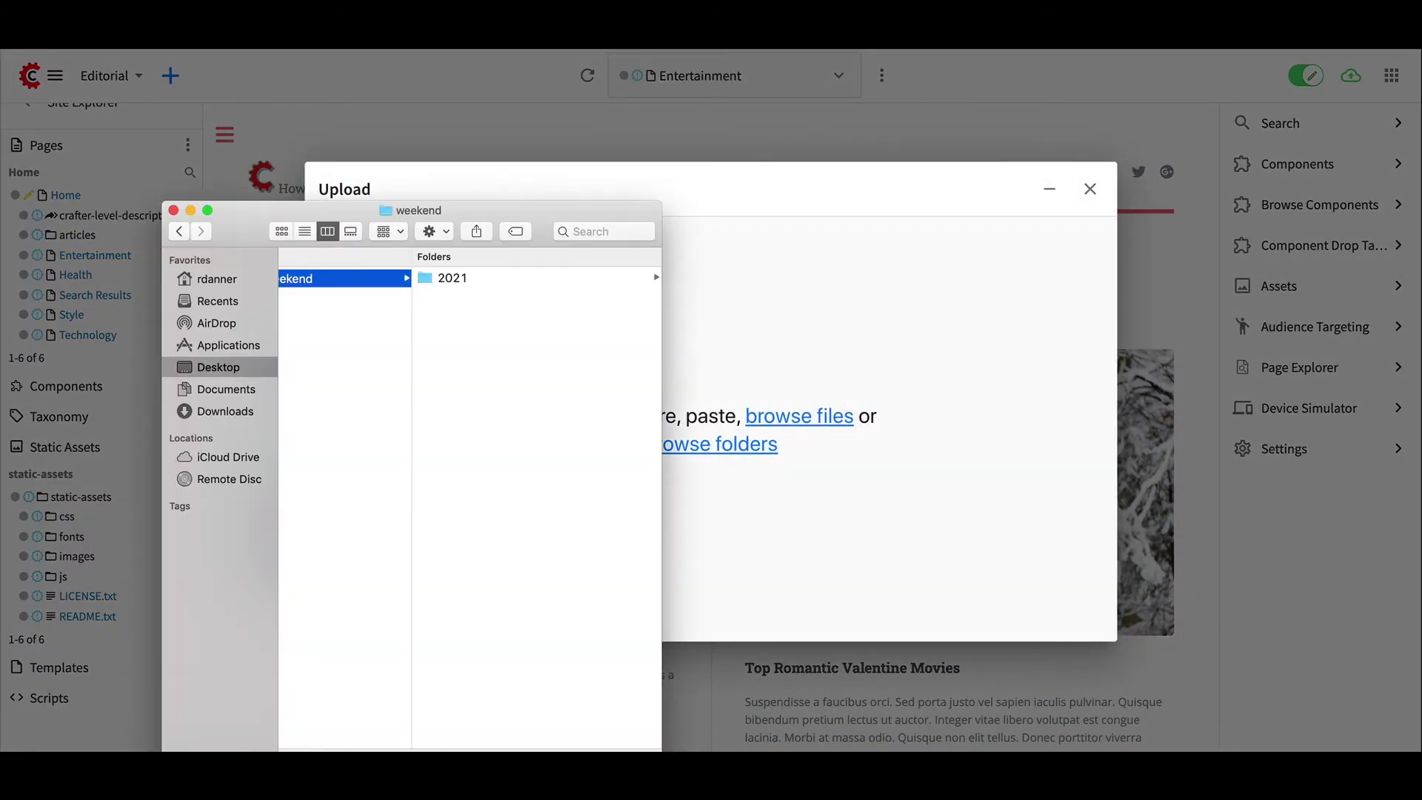
Drop twenty photos from the 2021 folder into the upload, then clear completed uploads and close
double_click(492, 286)
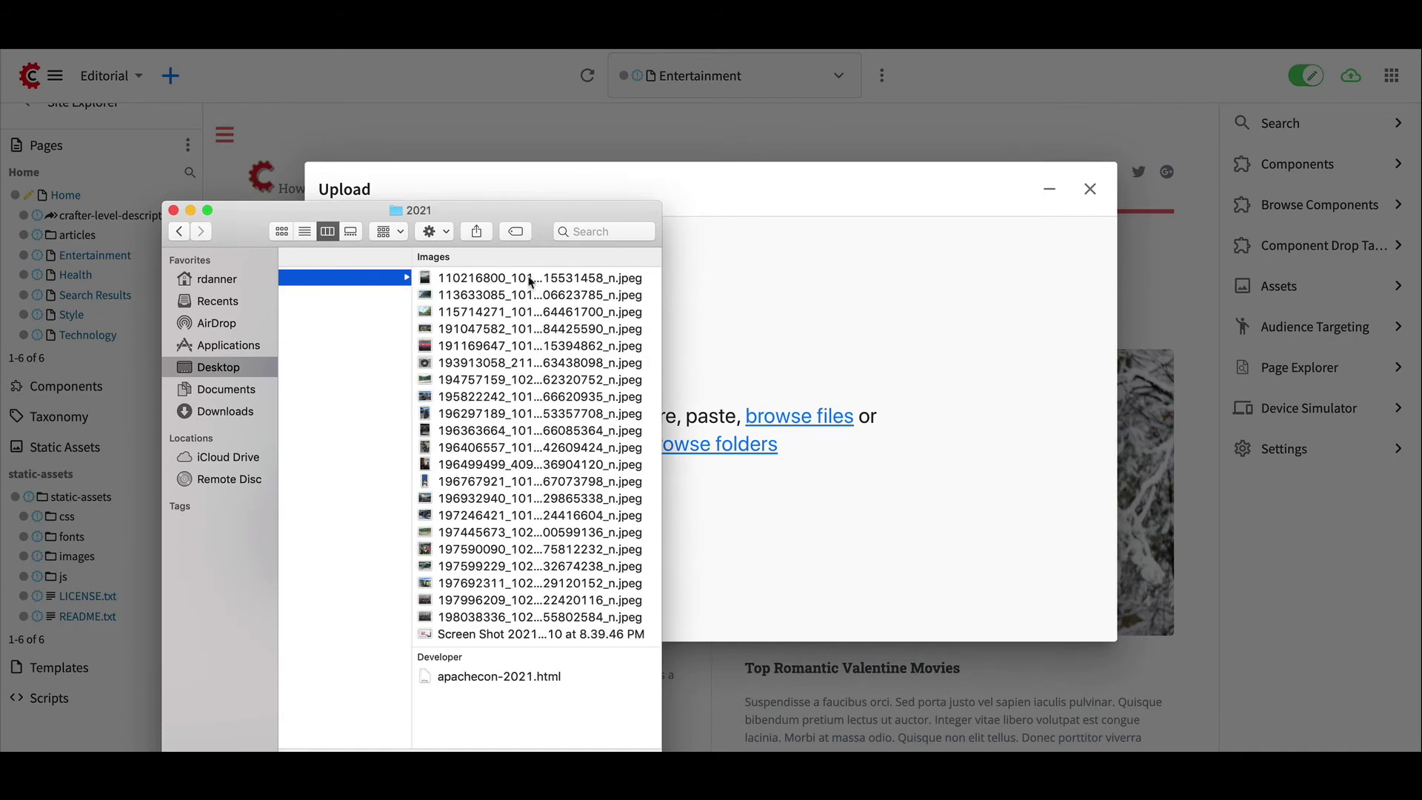
click(530, 280)
shift+click(393, 600)
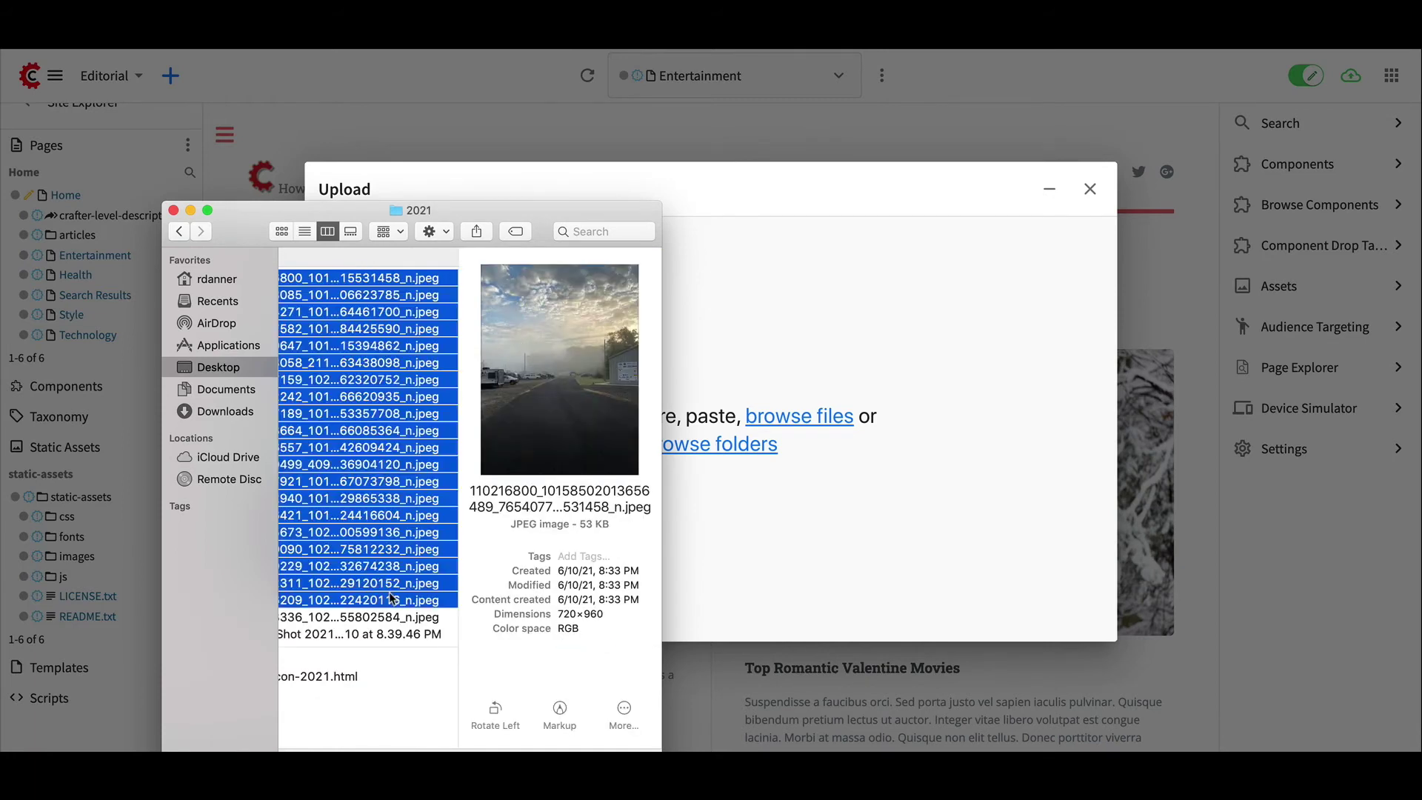
drag(390, 334, 811, 306)
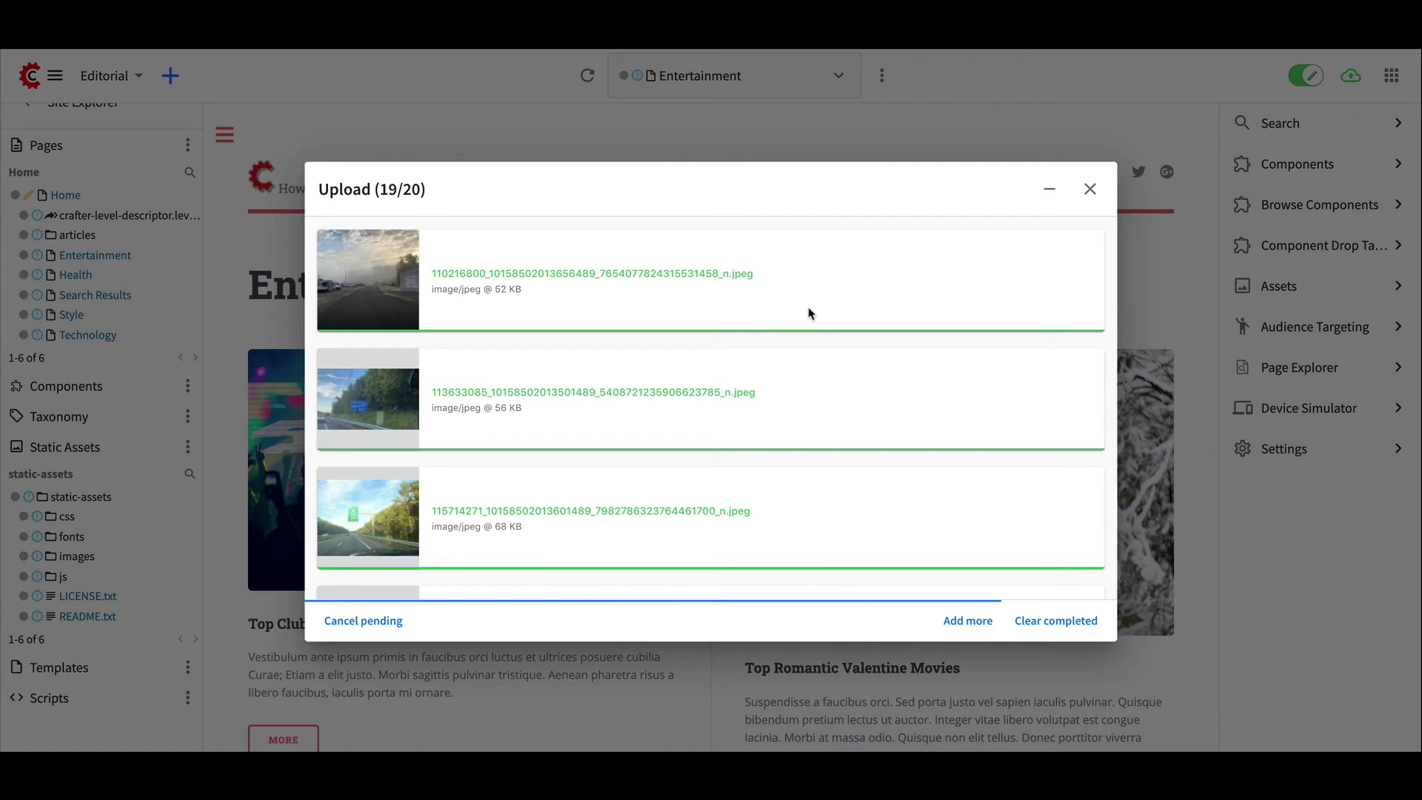
scroll(810, 313, down, 15)
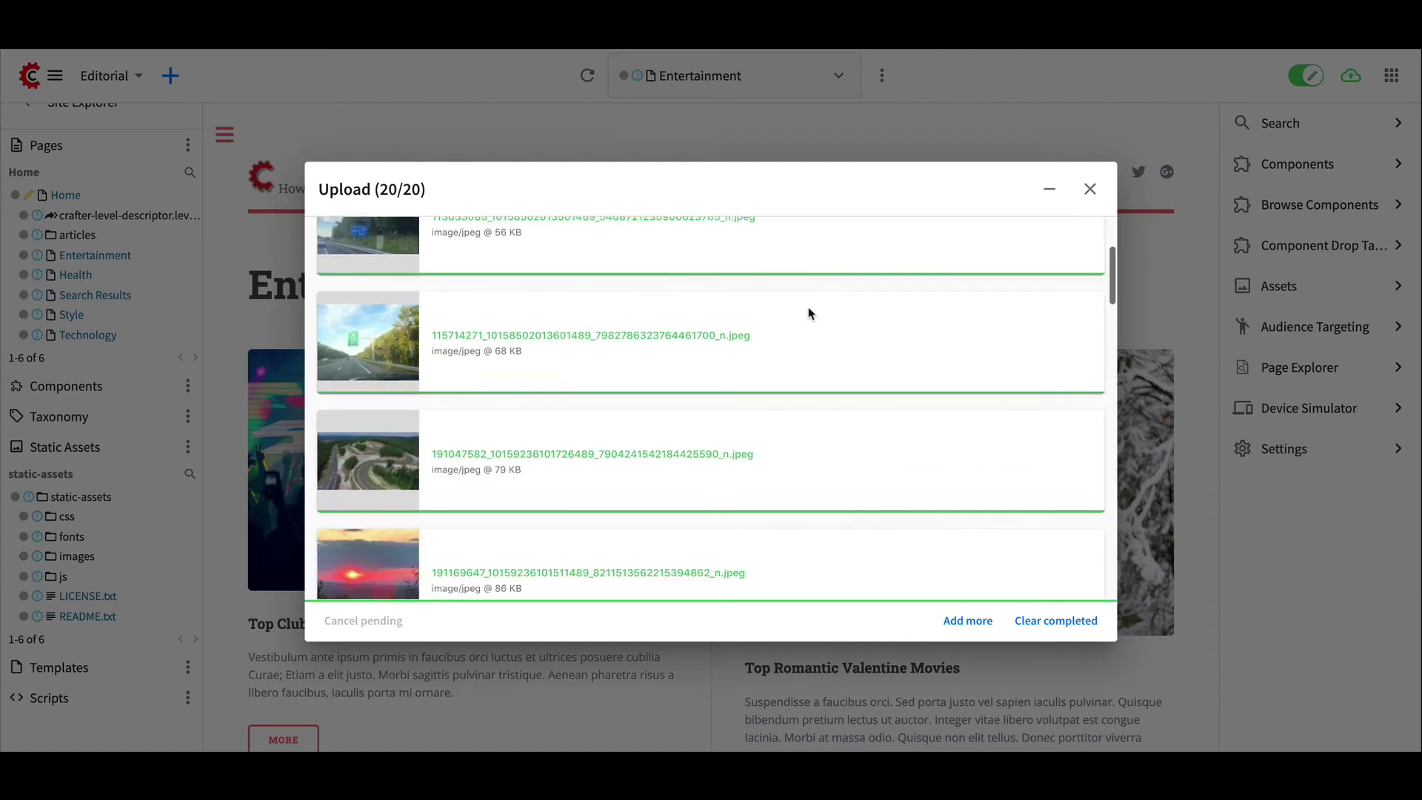
scroll(810, 313, down, 5)
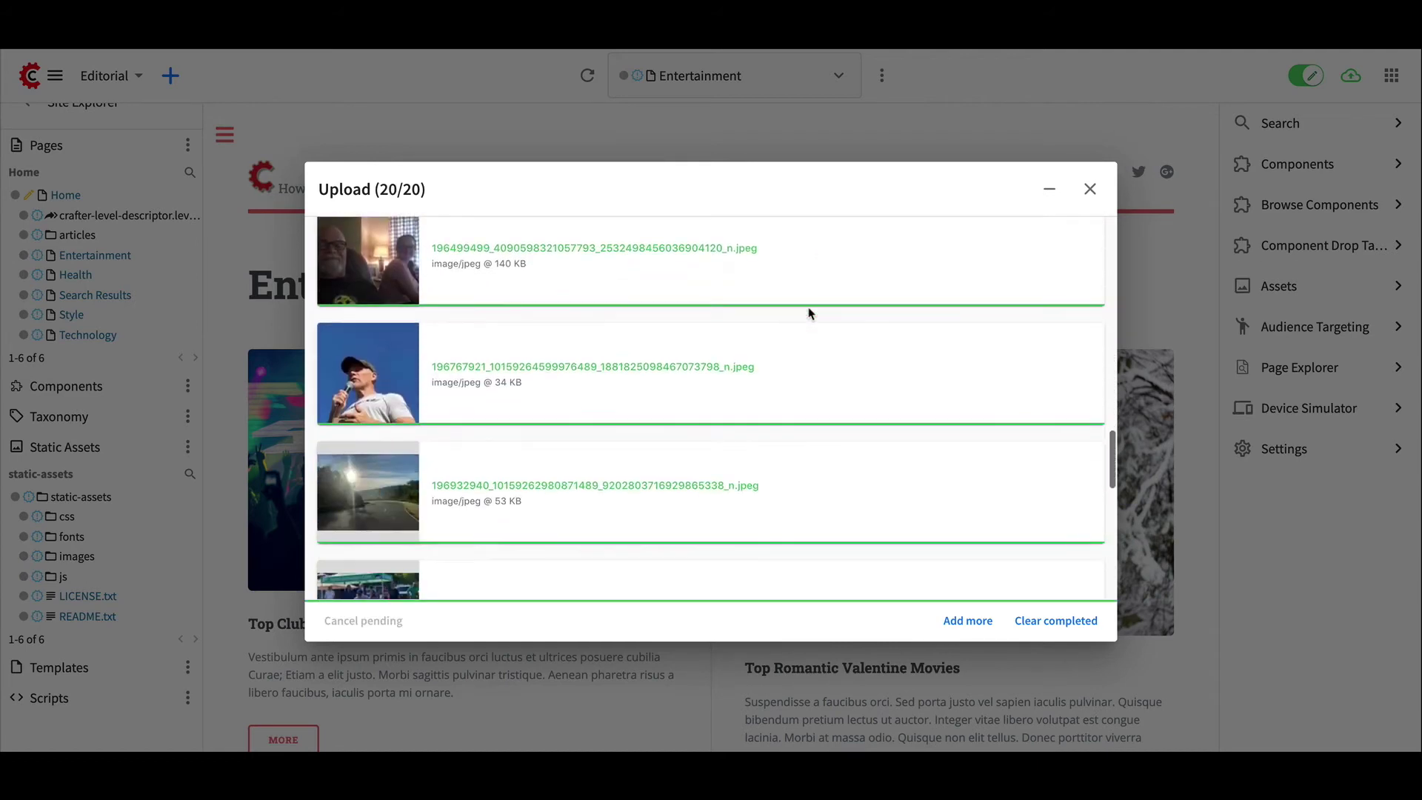
click(1041, 625)
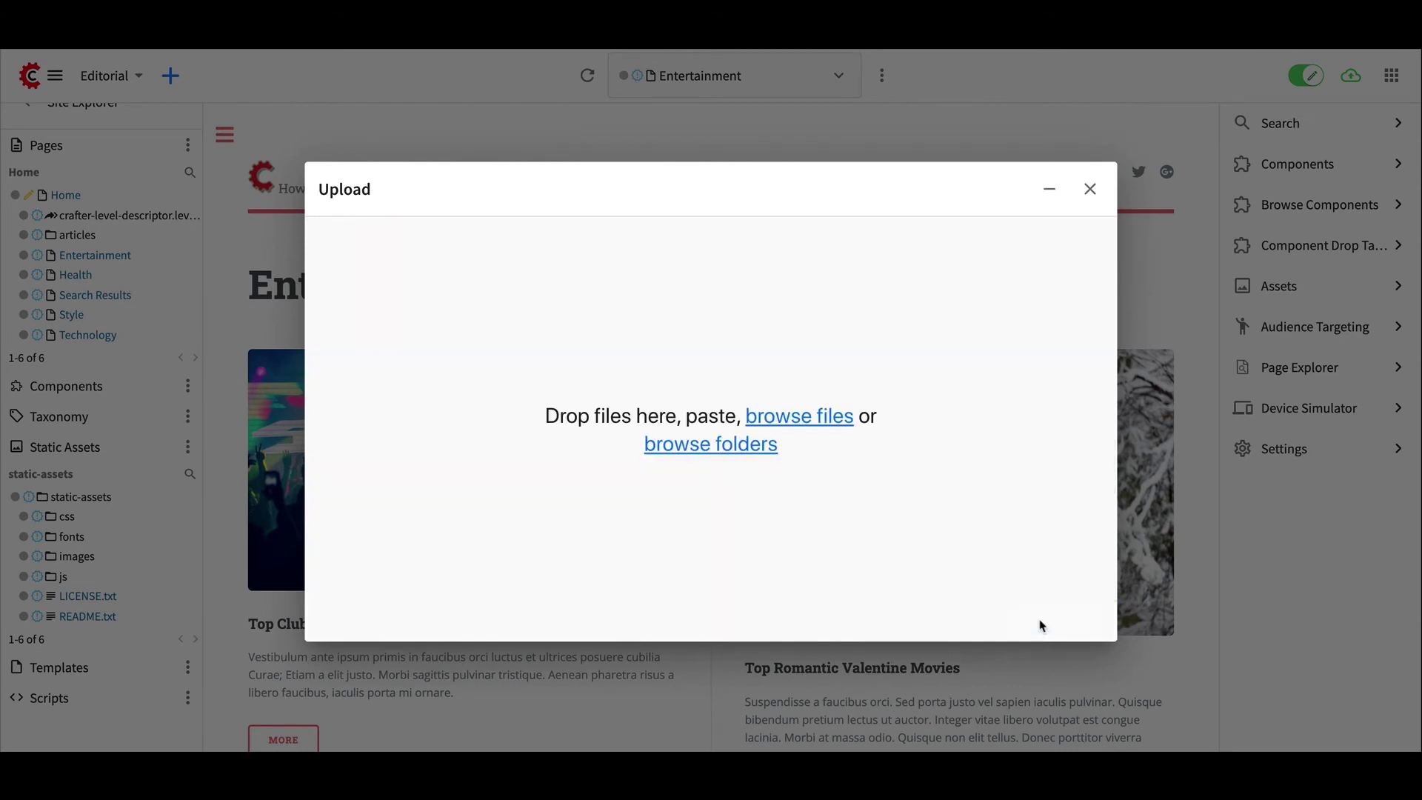
click(1087, 191)
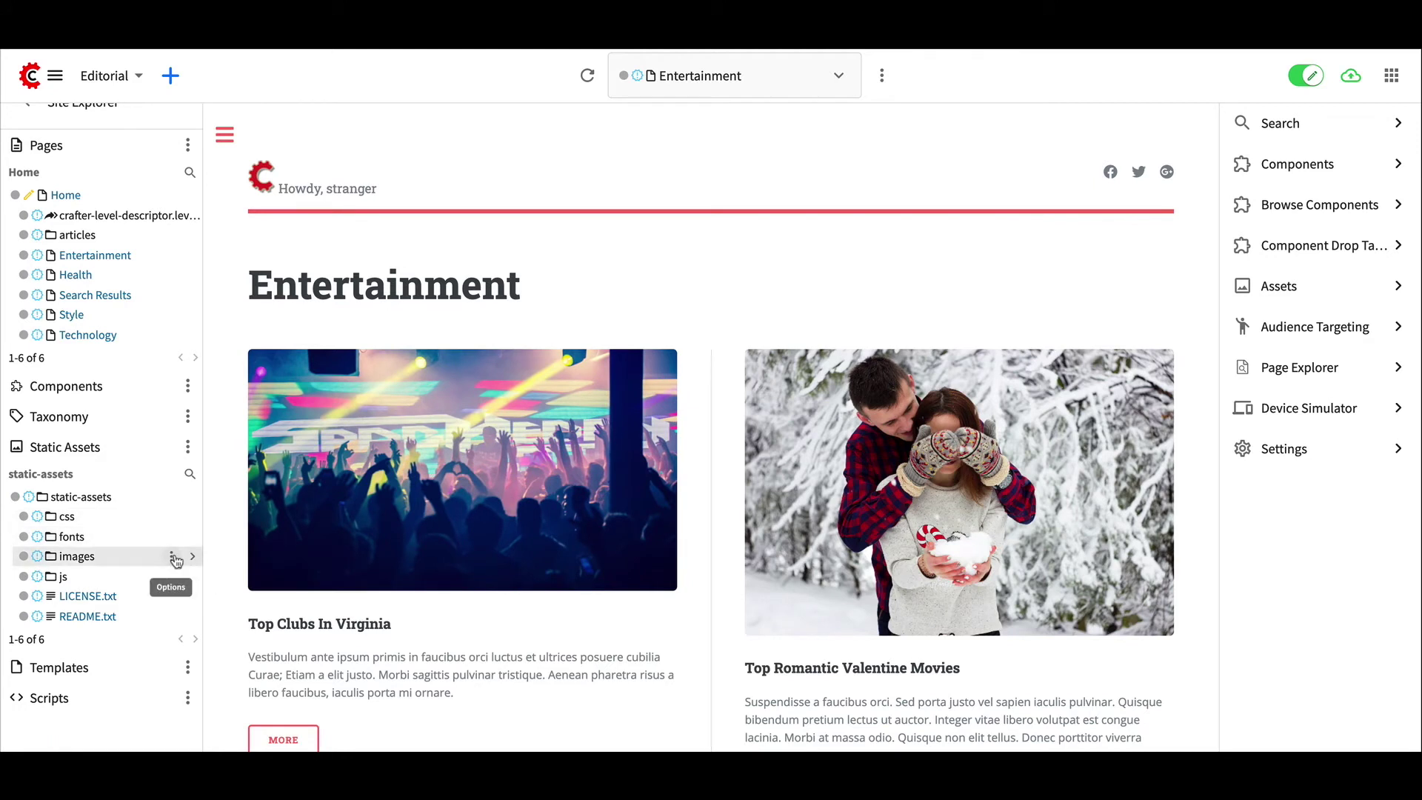
List the images folder's files and preview the 113633085 and 191047582 photos
click(192, 555)
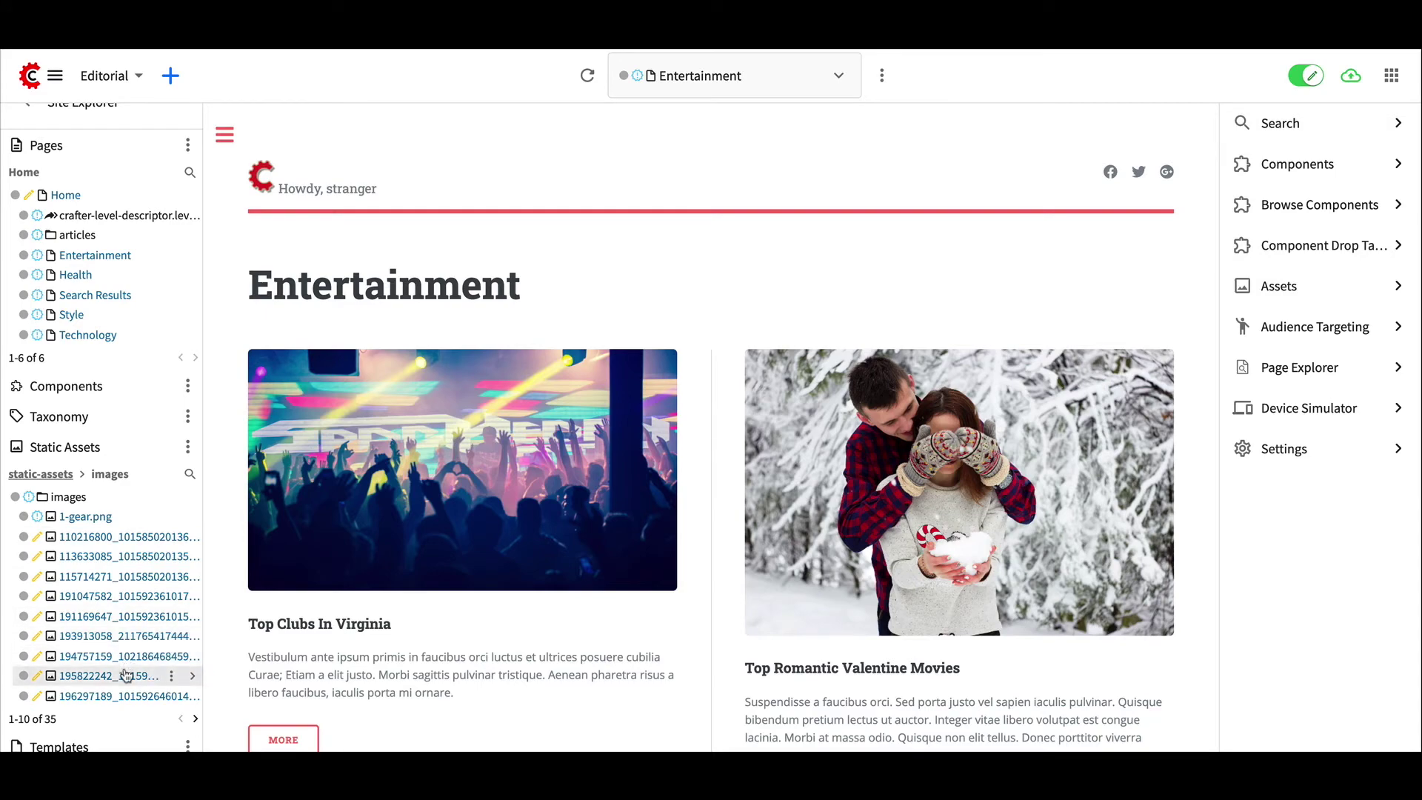
click(126, 557)
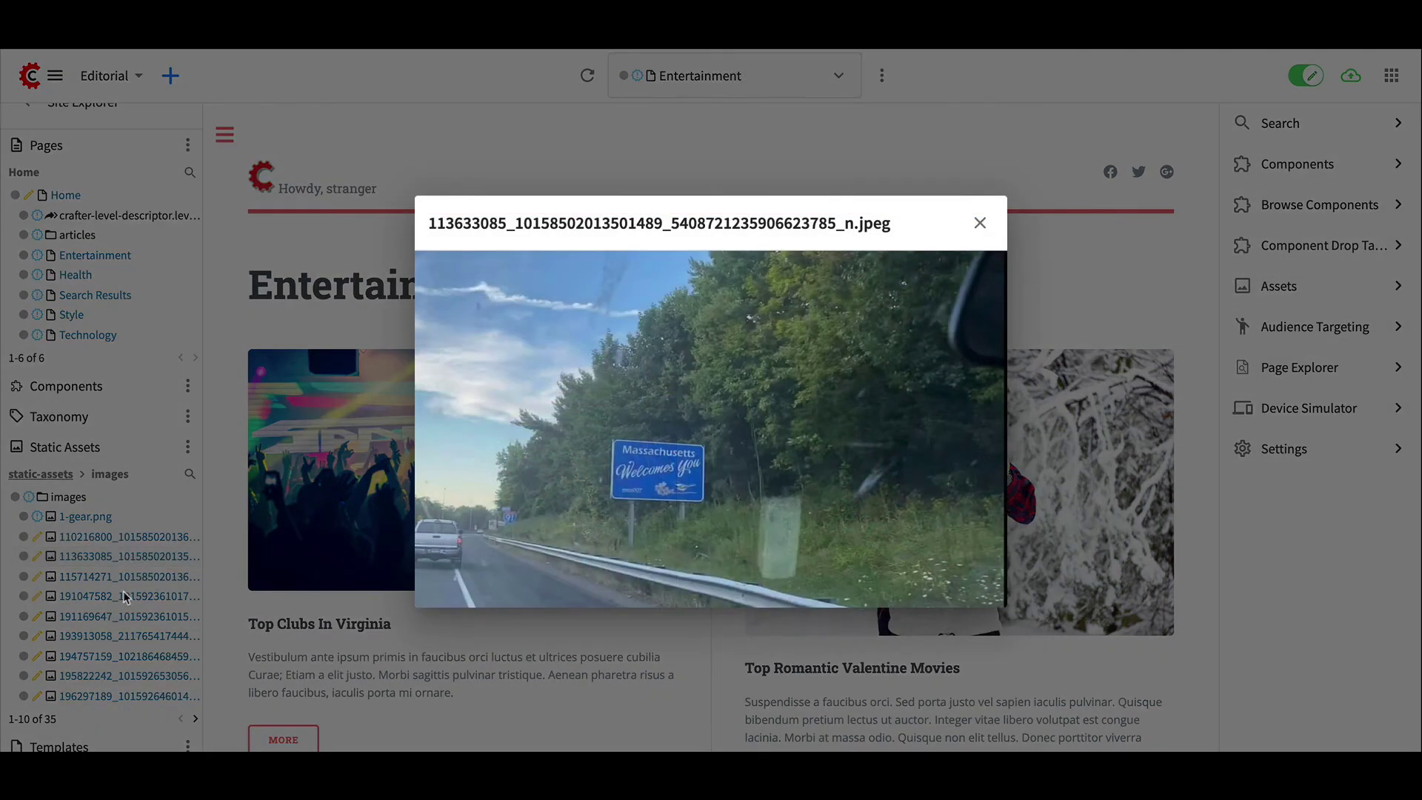
click(124, 596)
click(123, 595)
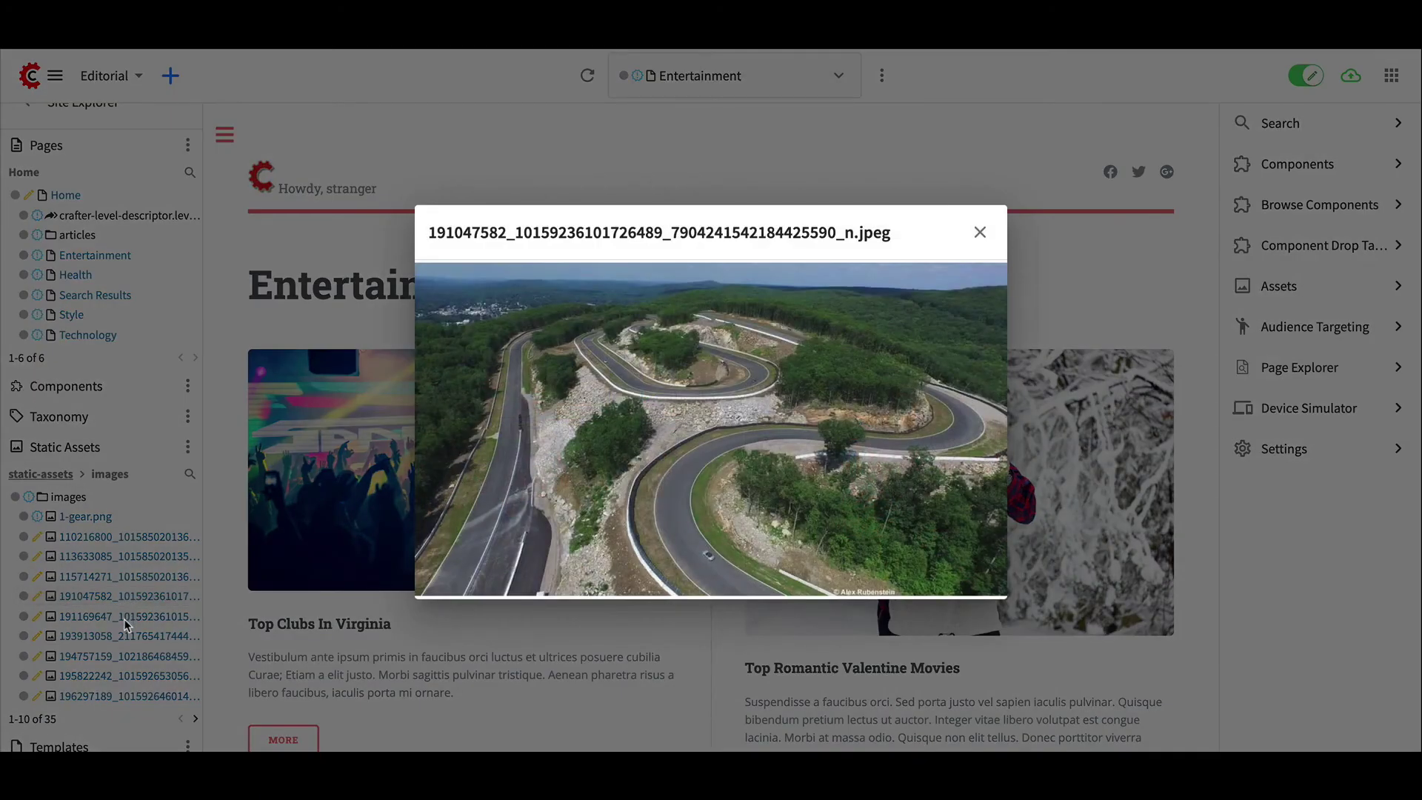
click(122, 619)
Preview the 194757159 and 195822242 photos, then bring up the site Assets panel
click(122, 646)
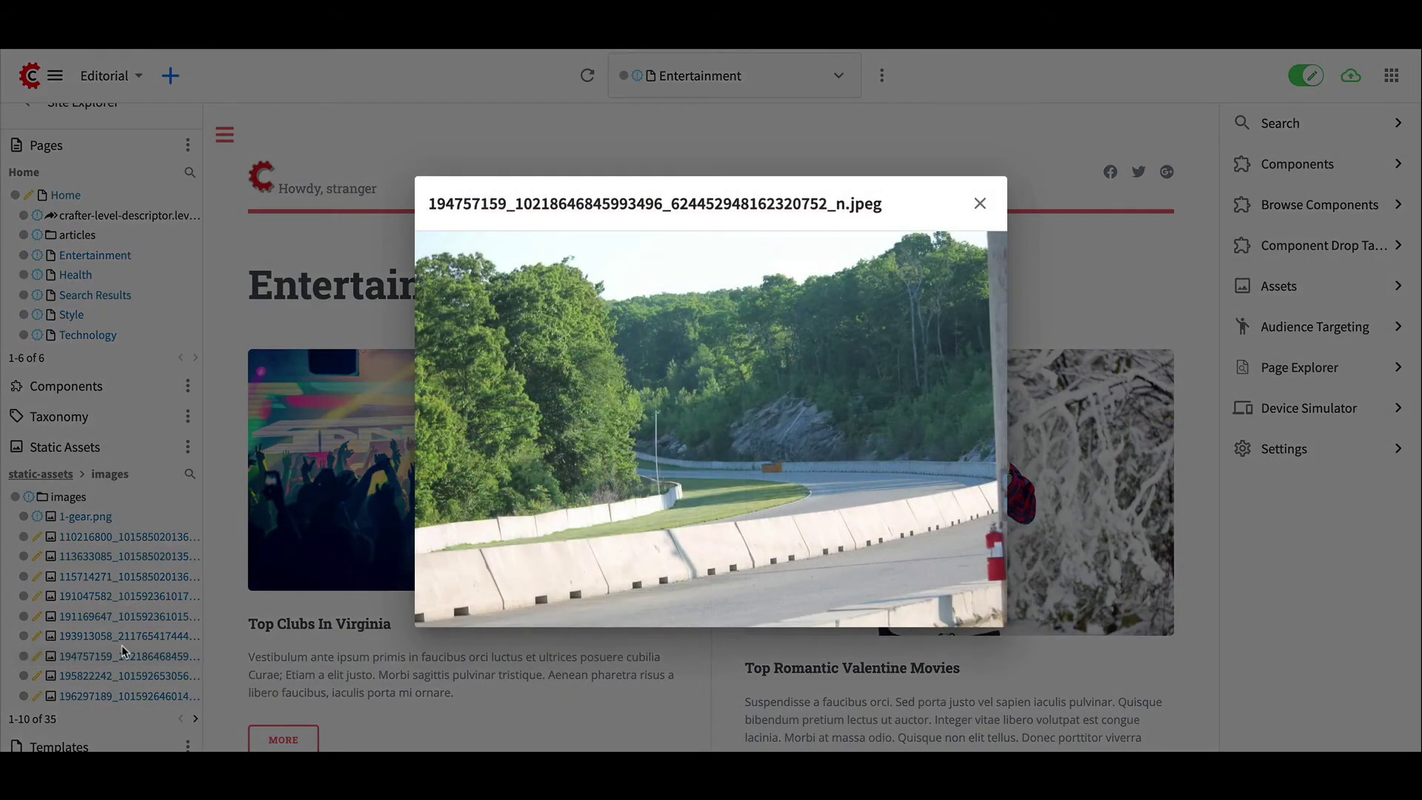
click(115, 669)
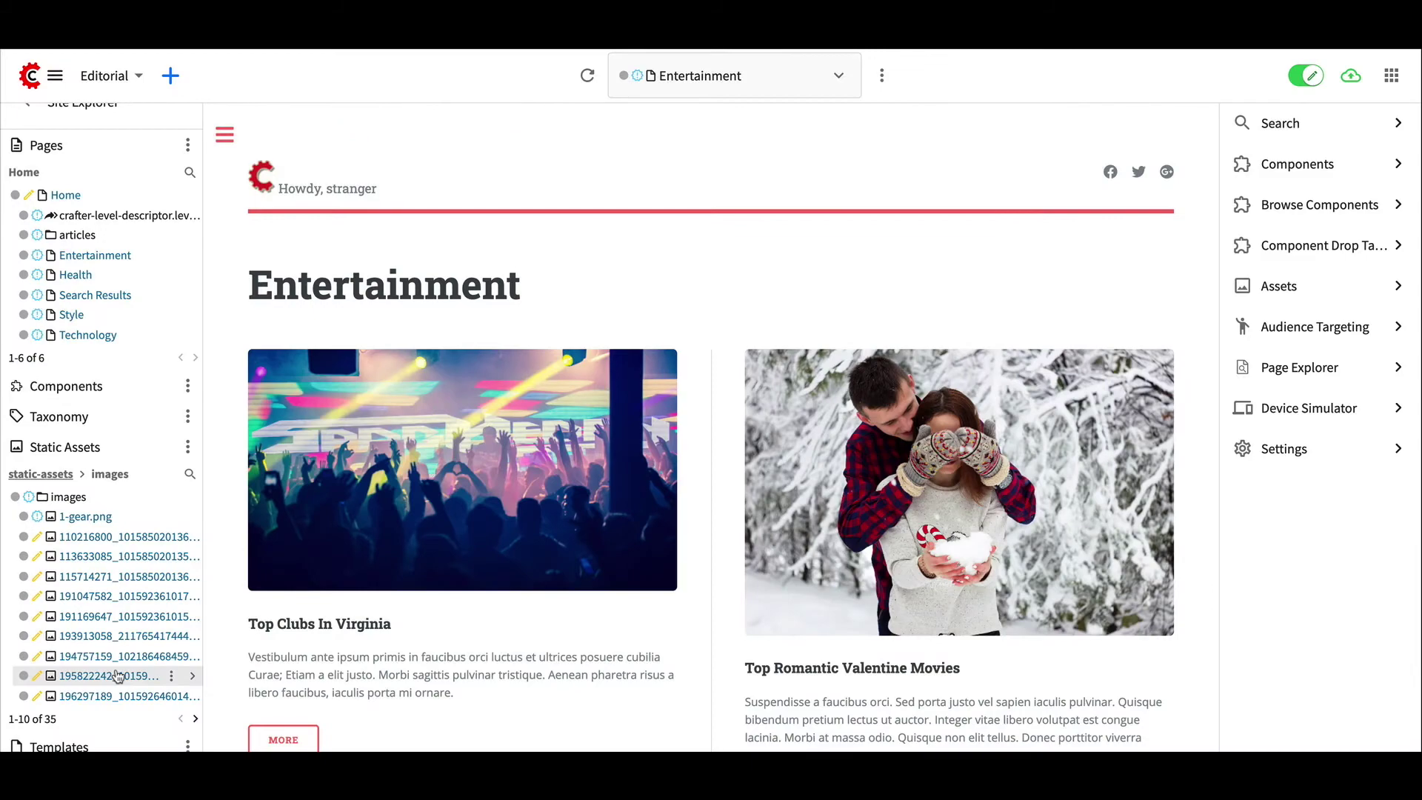
click(116, 671)
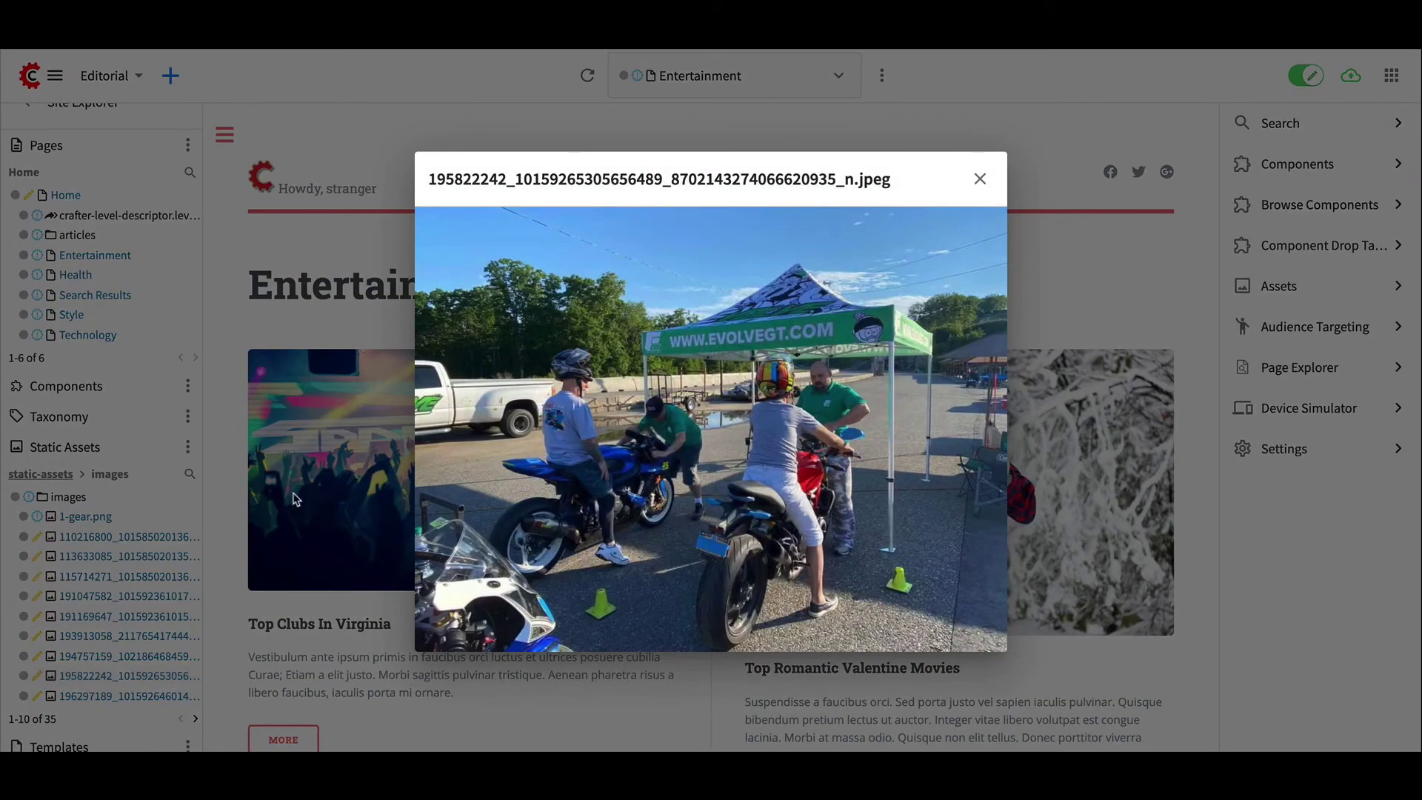
click(328, 498)
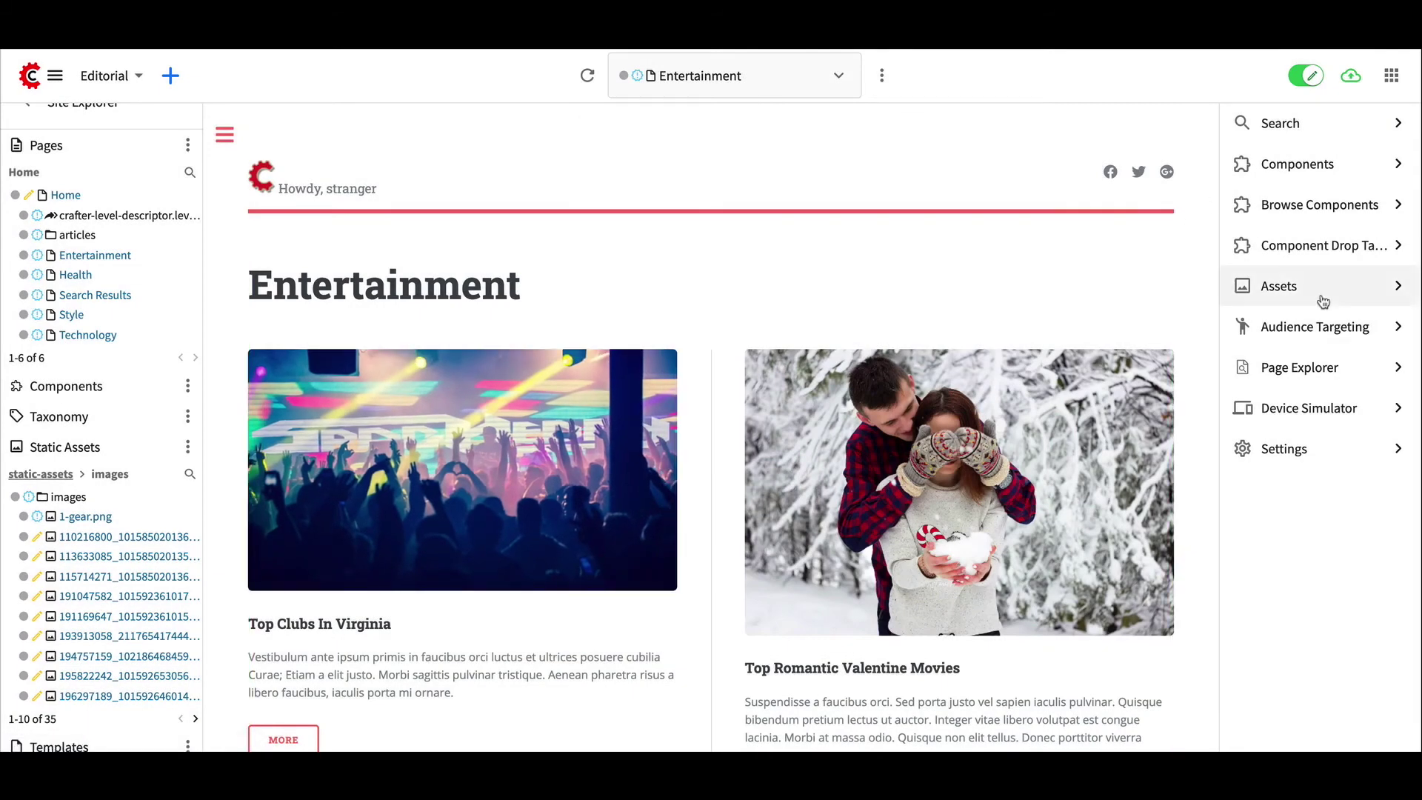
click(1366, 290)
Page through the asset list and place the sunset photo into the Home hero image
scroll(1318, 356, down, 15)
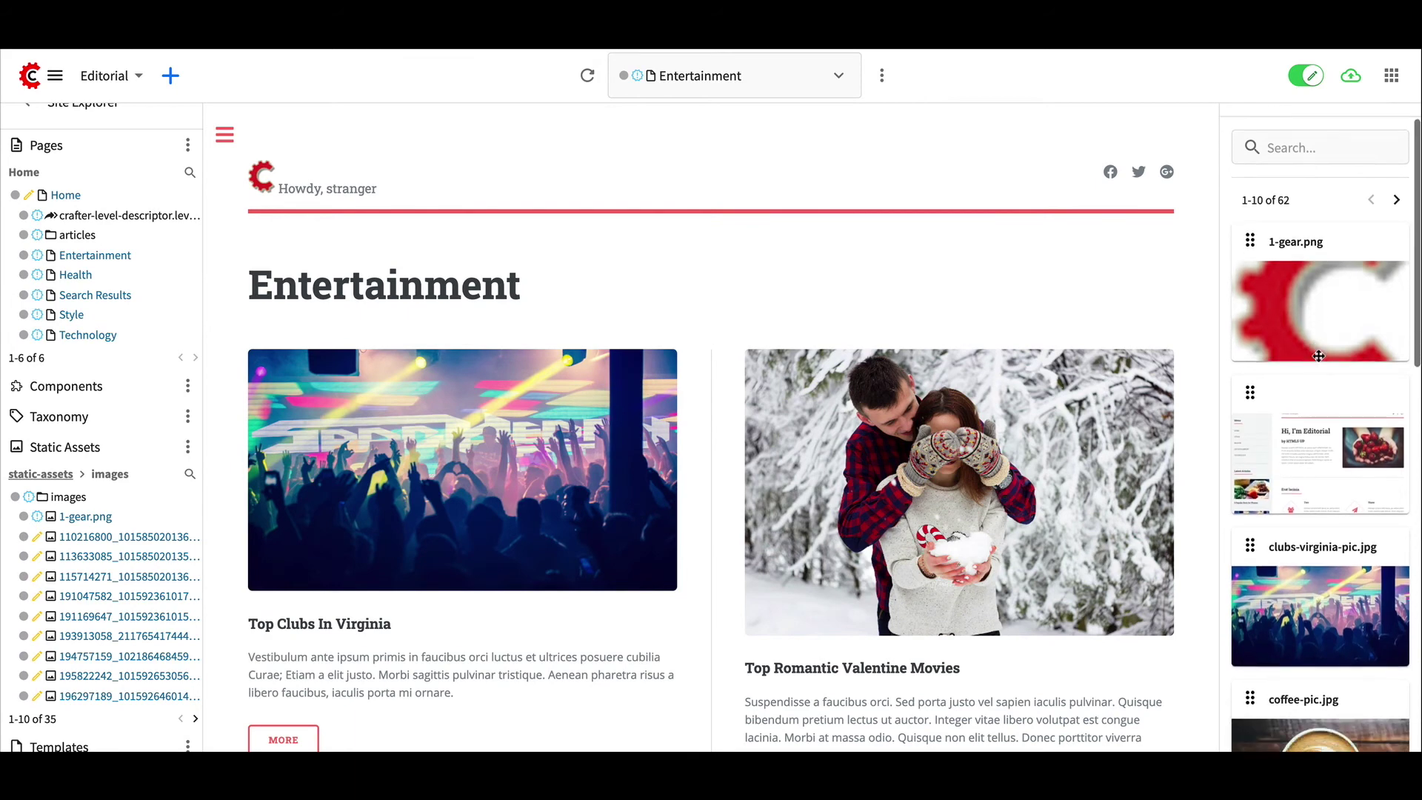
scroll(1318, 356, up, 15)
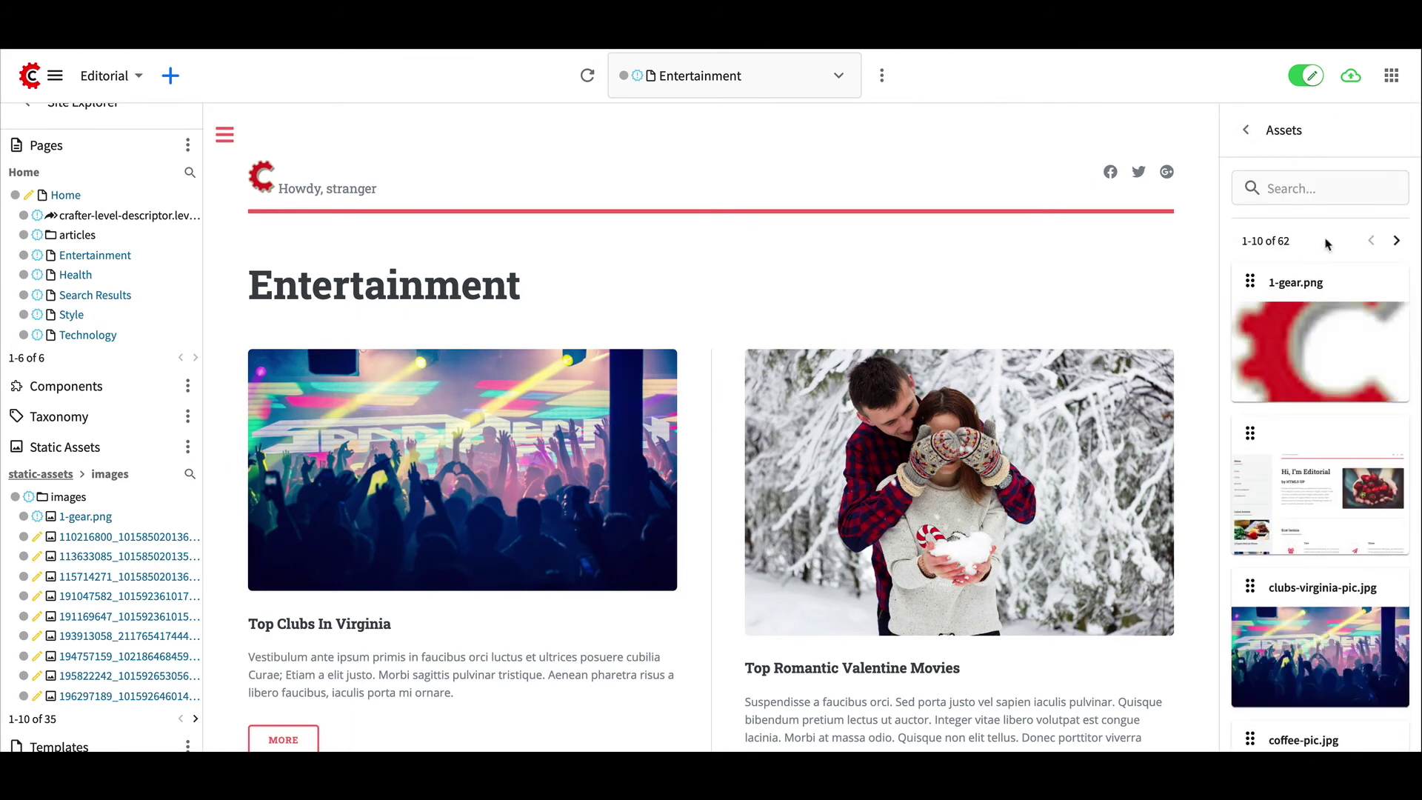
click(1396, 240)
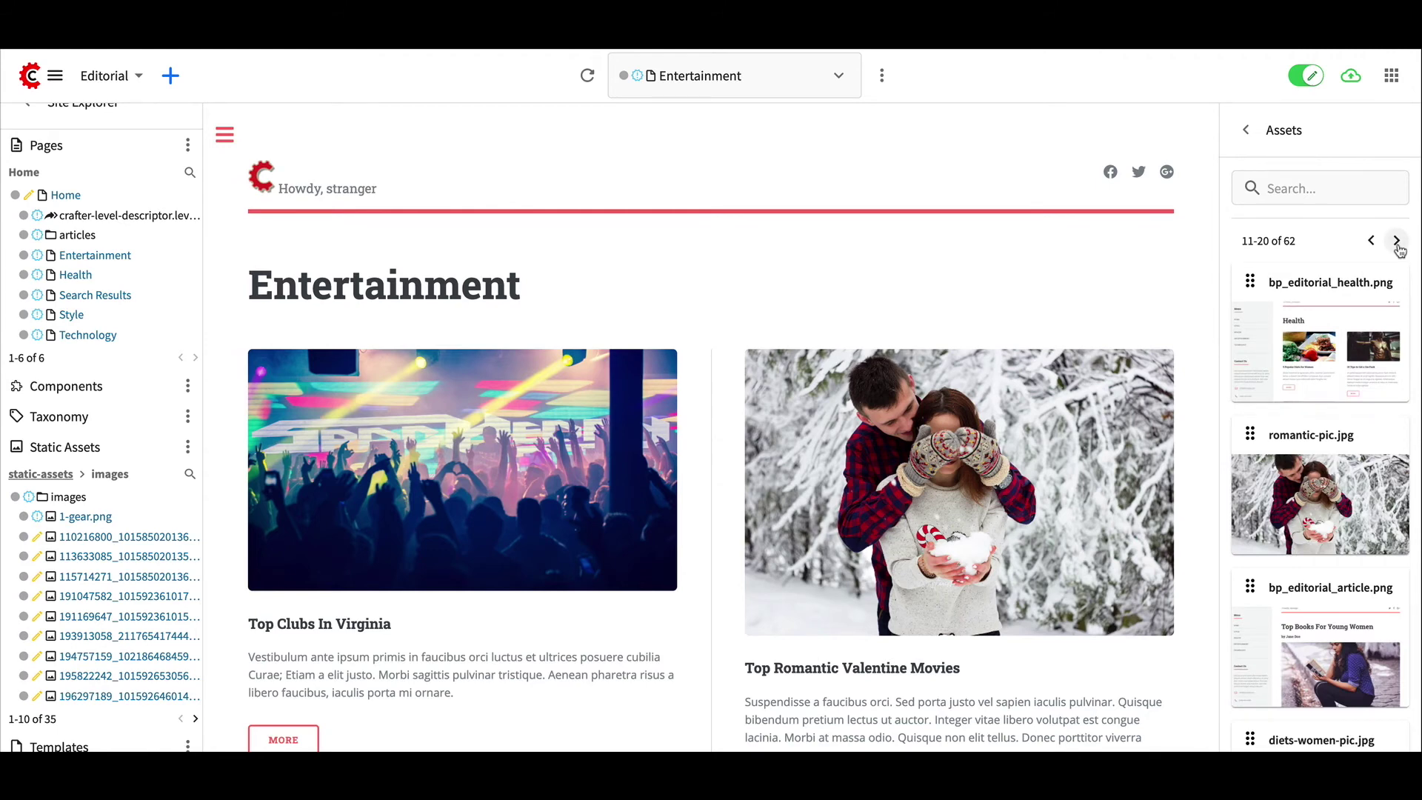
click(1397, 242)
click(1398, 242)
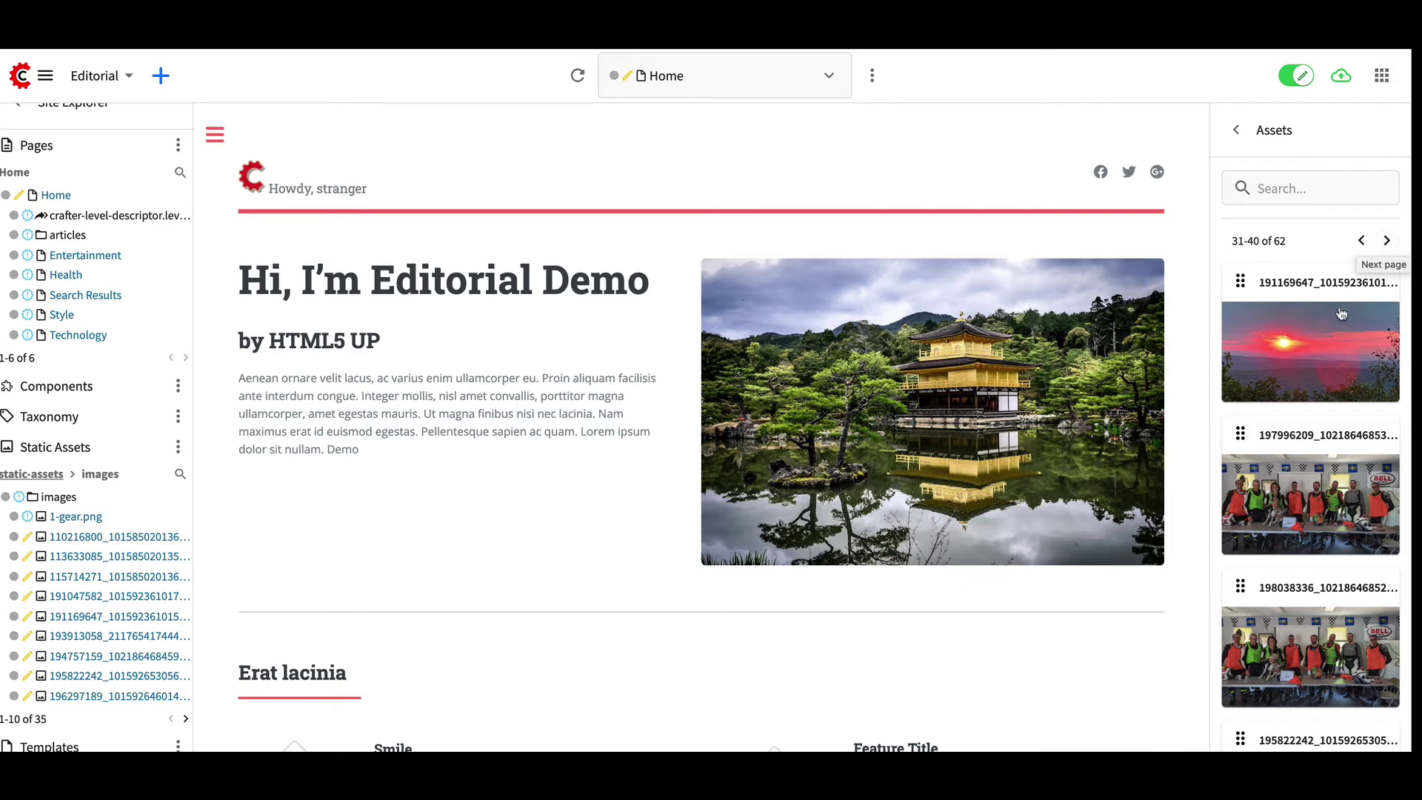
drag(1336, 315, 1046, 405)
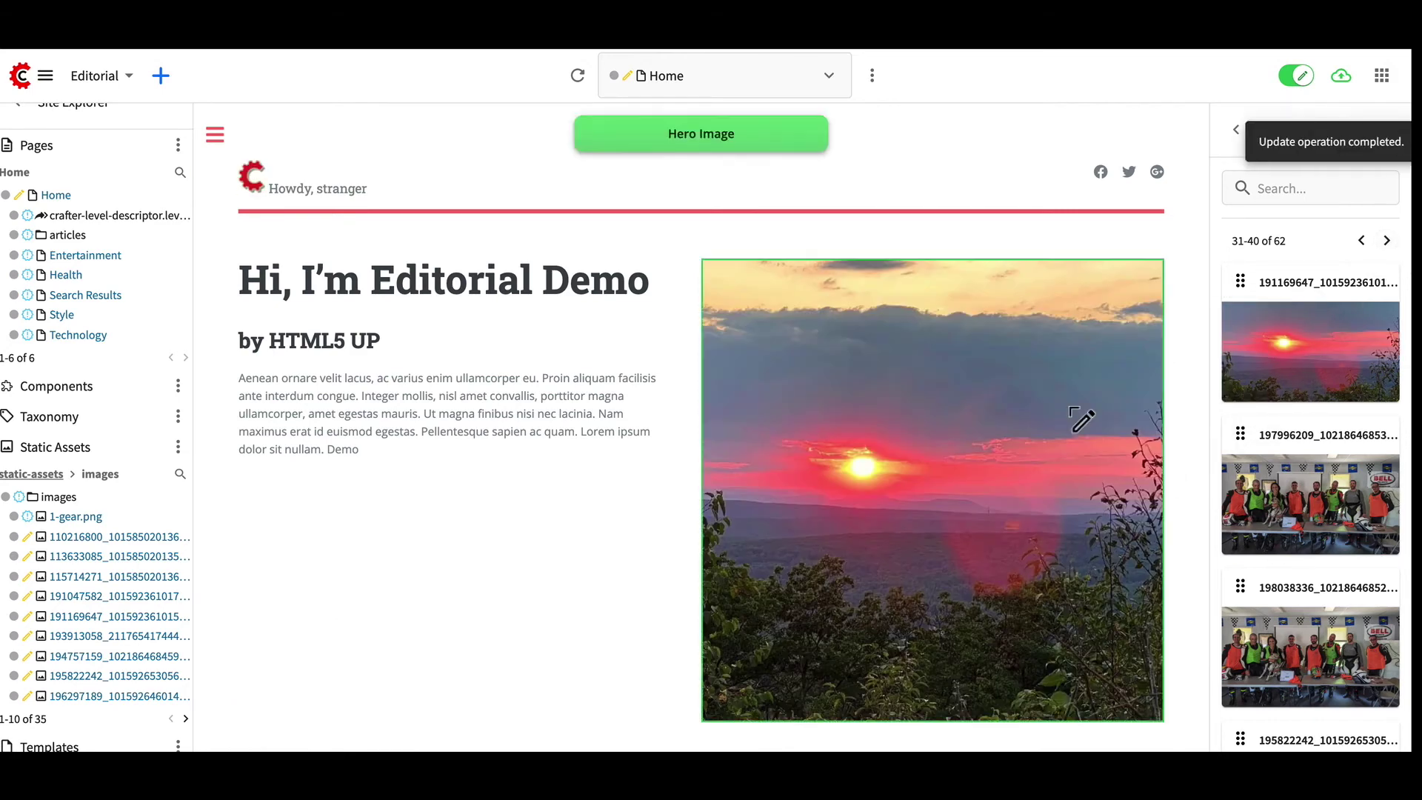
Page to the last assets and swap the hero image to the 191047582 racetrack photo
click(1388, 242)
click(1388, 241)
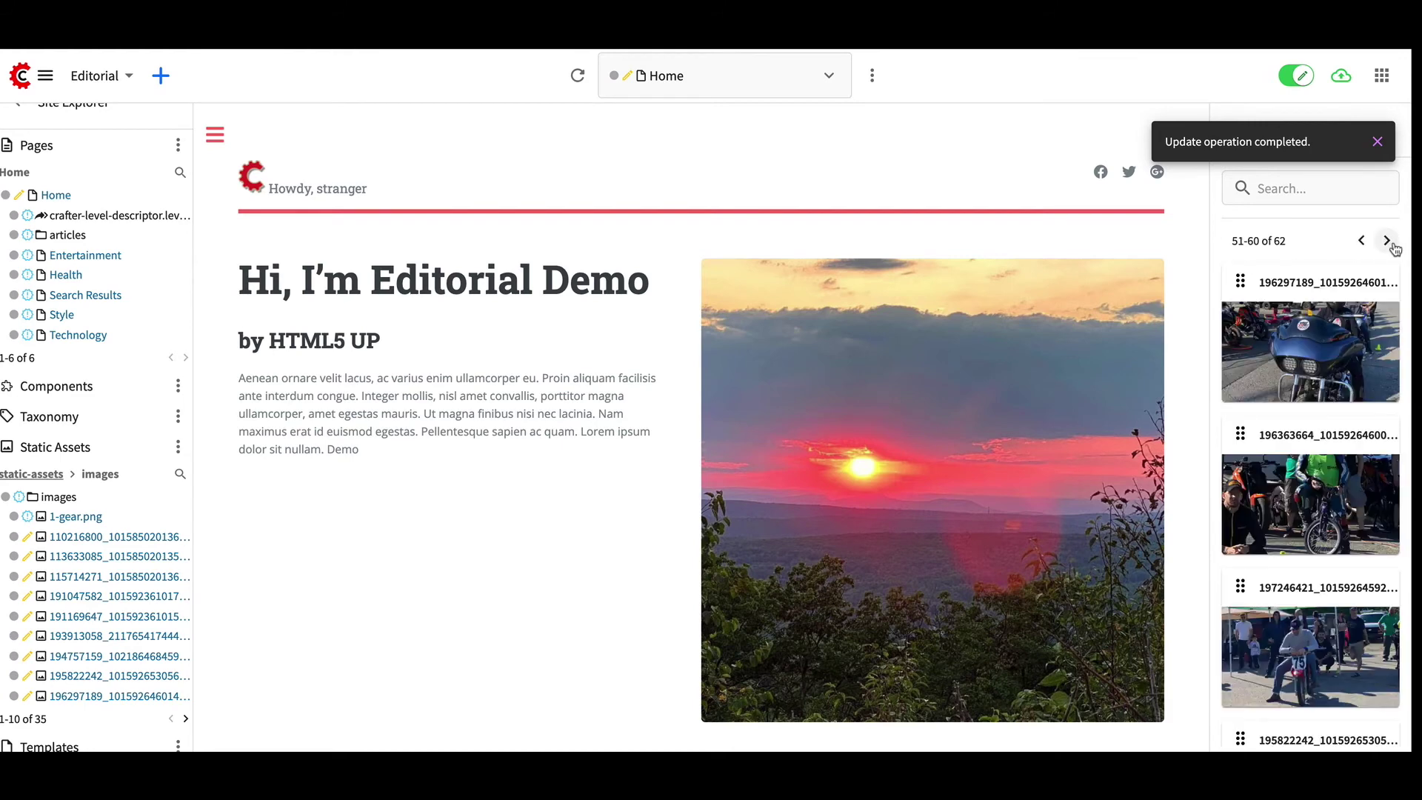
click(1388, 241)
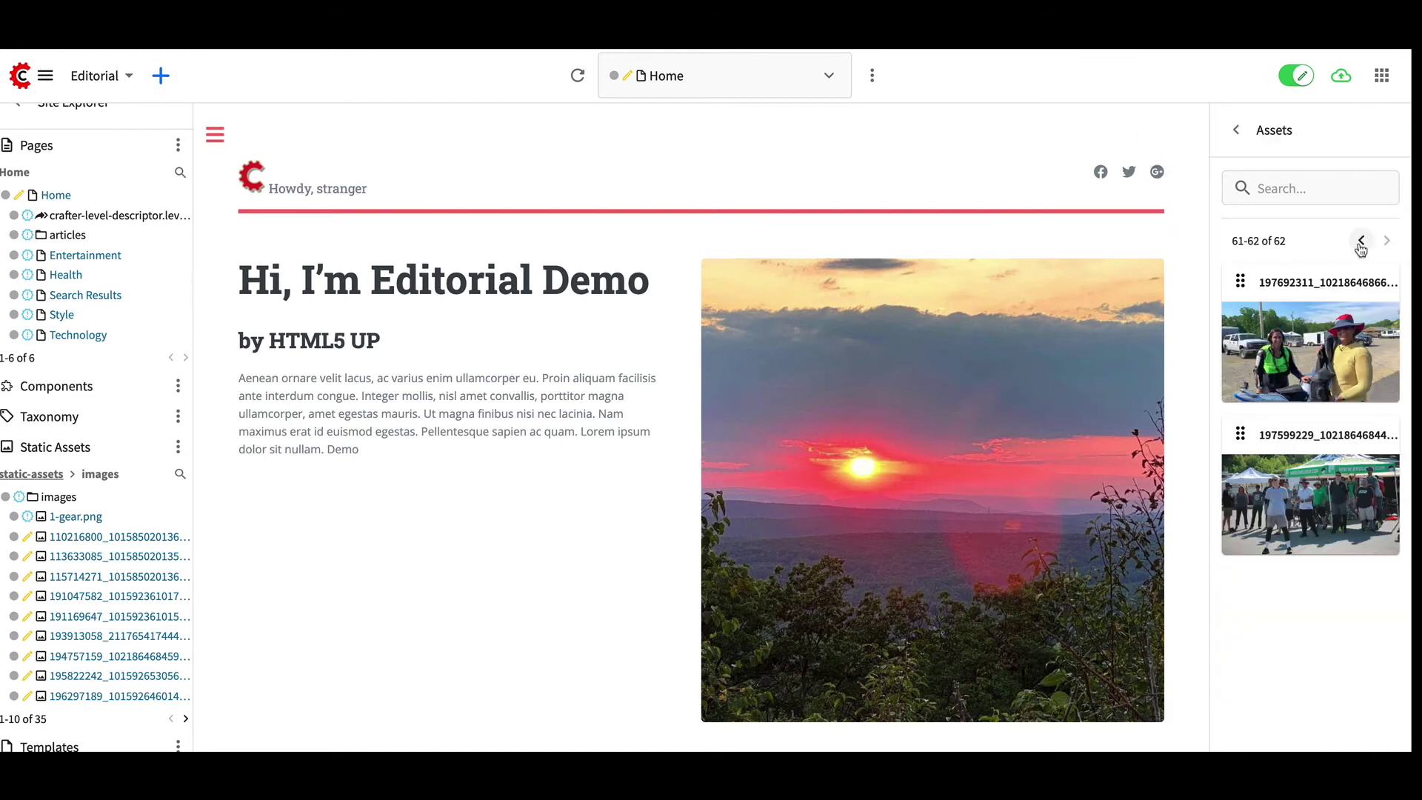
click(1361, 240)
scroll(1380, 470, down, 5)
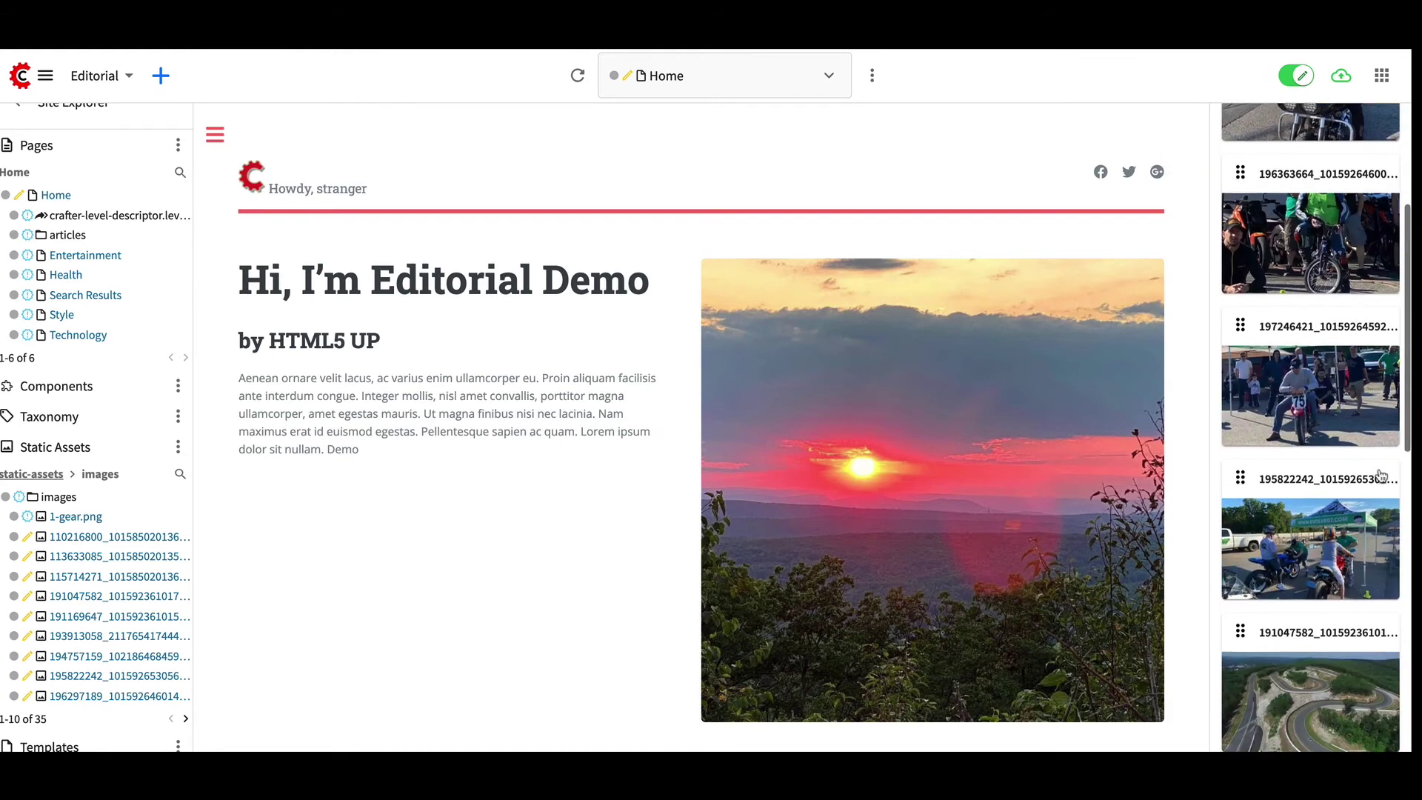
drag(1304, 597, 1047, 543)
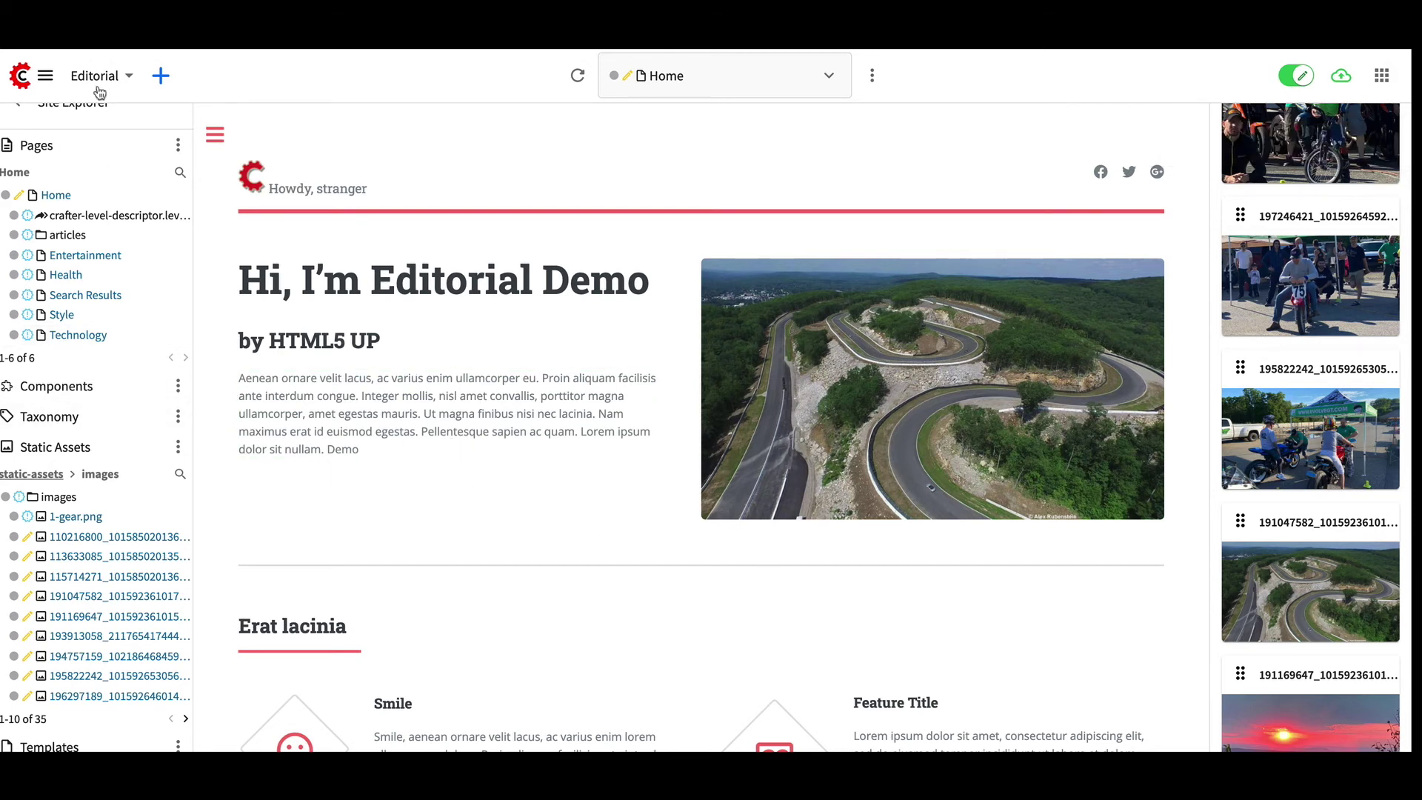
Leave editing and start publishing the Home page with all dependencies shown
click(45, 75)
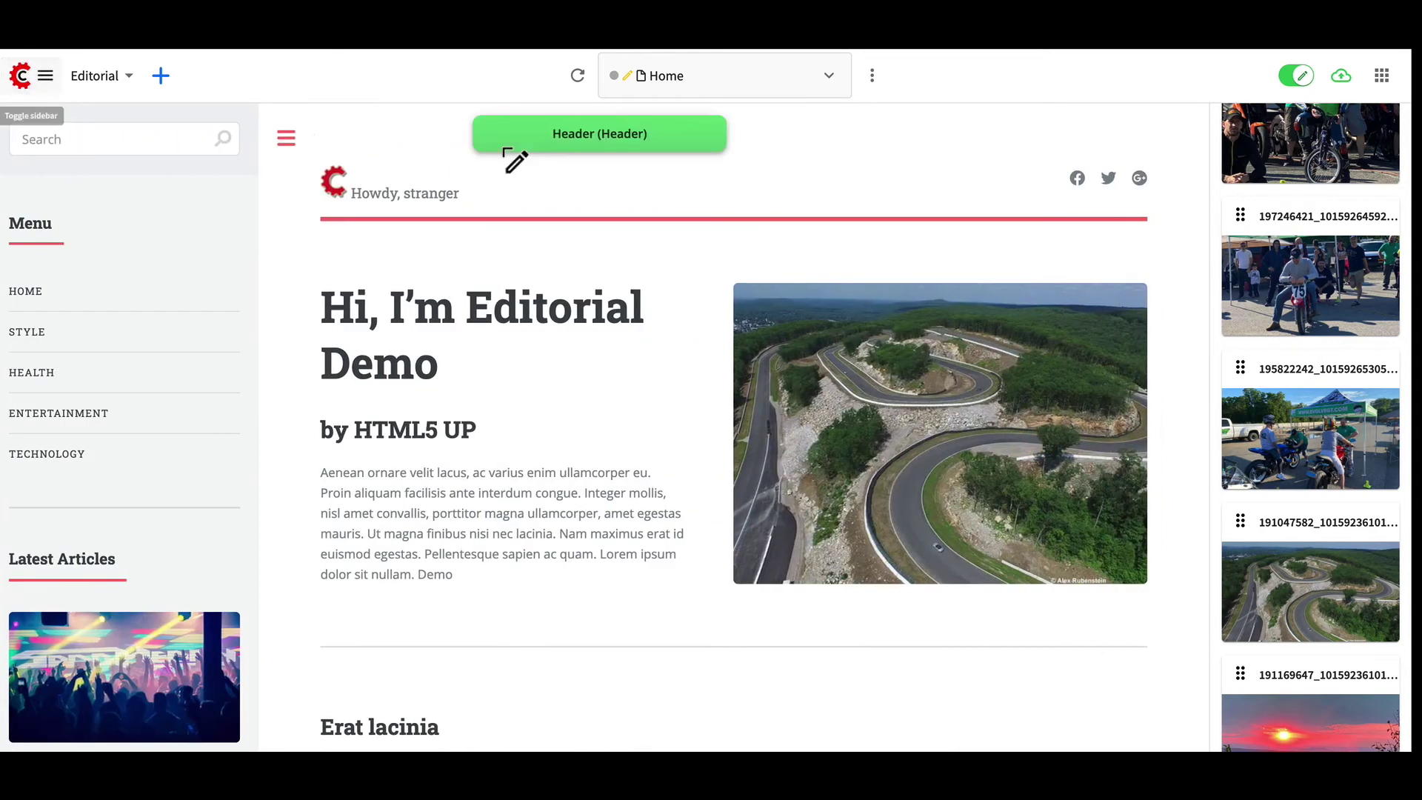
click(1296, 74)
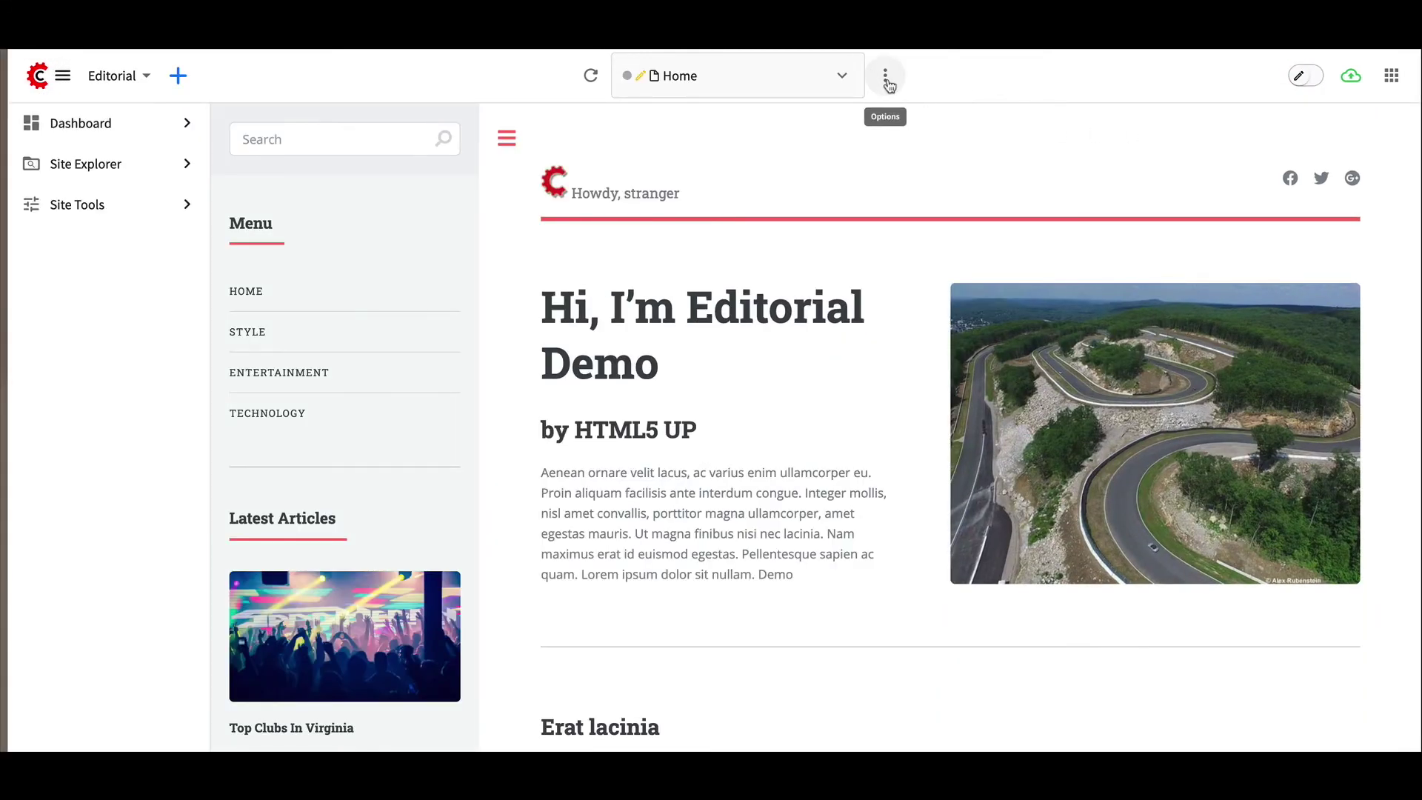
click(888, 77)
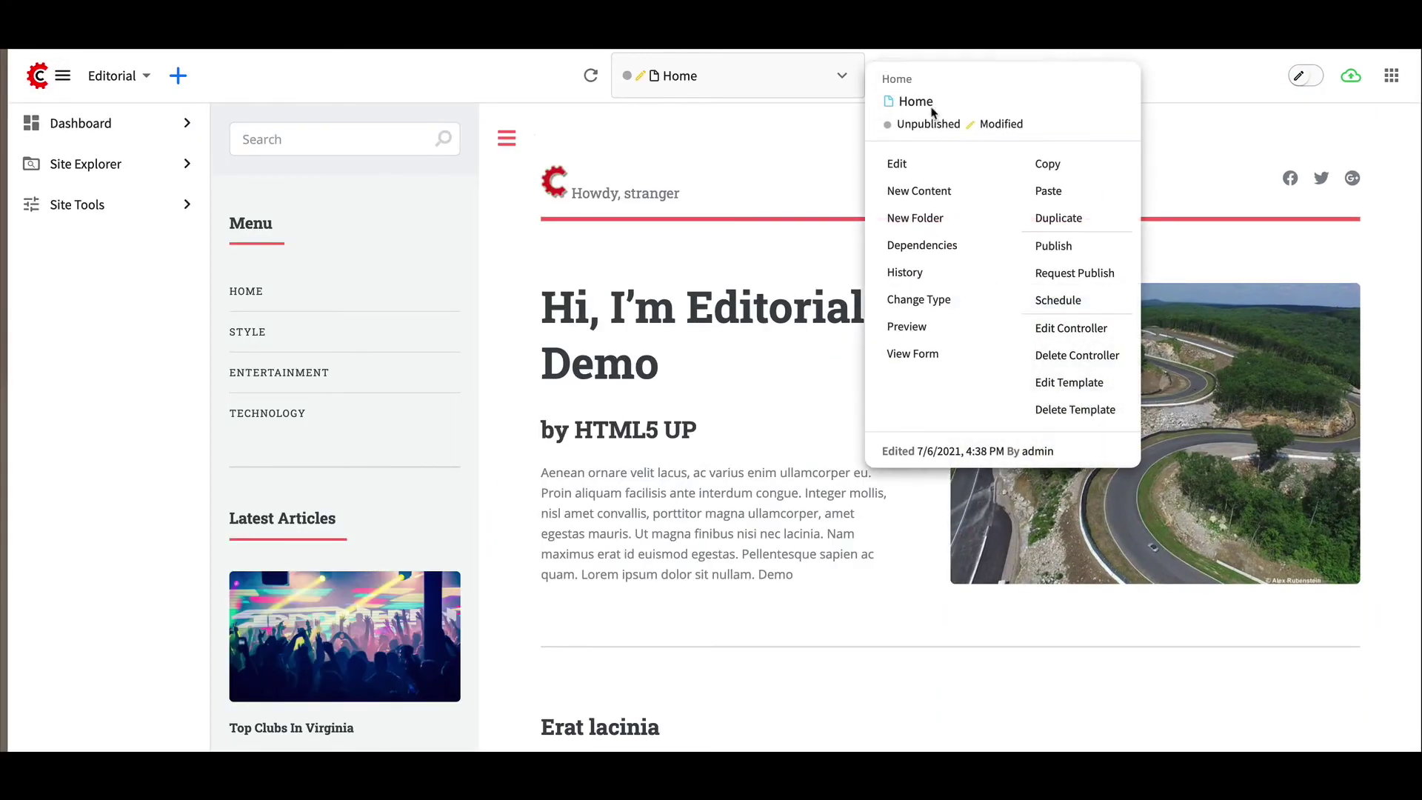
click(1082, 245)
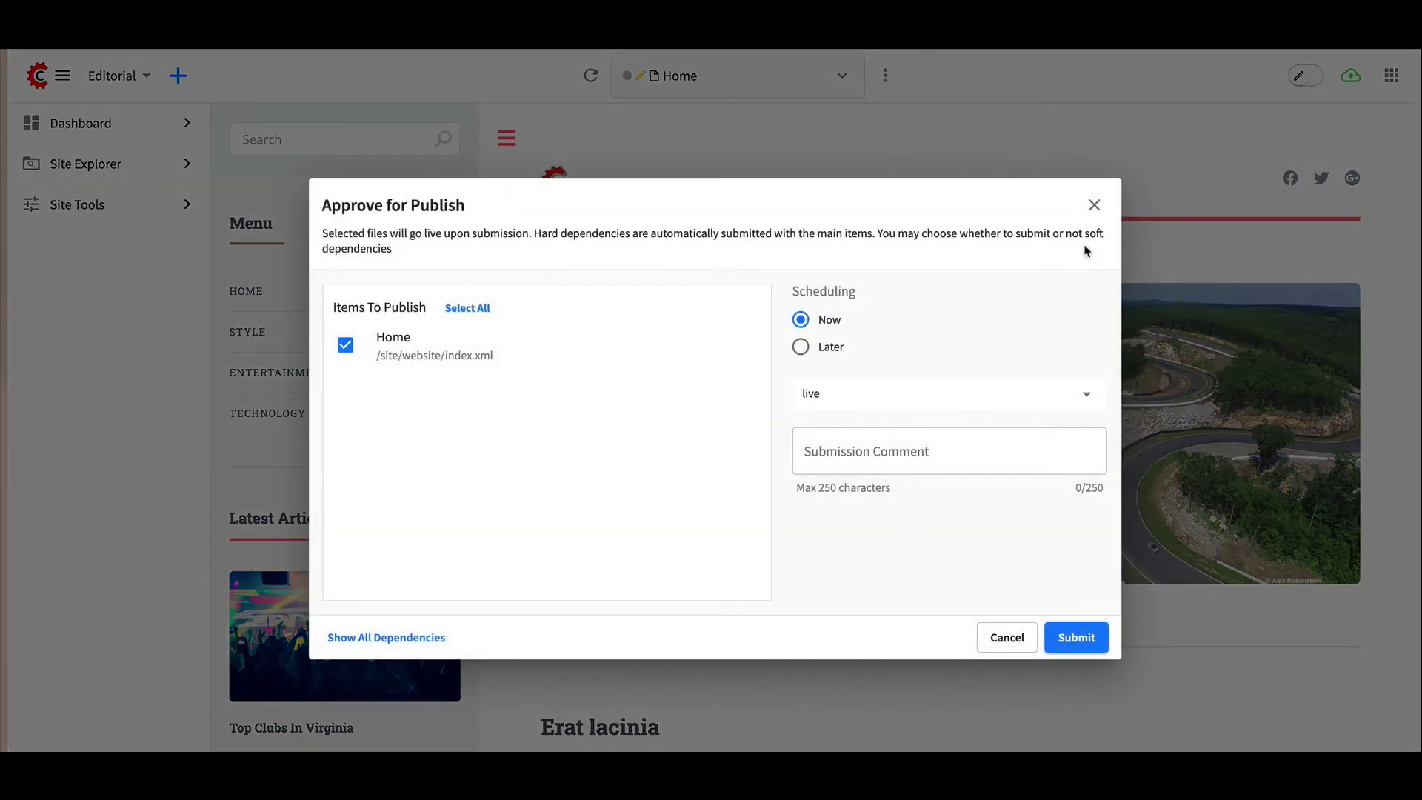
click(404, 634)
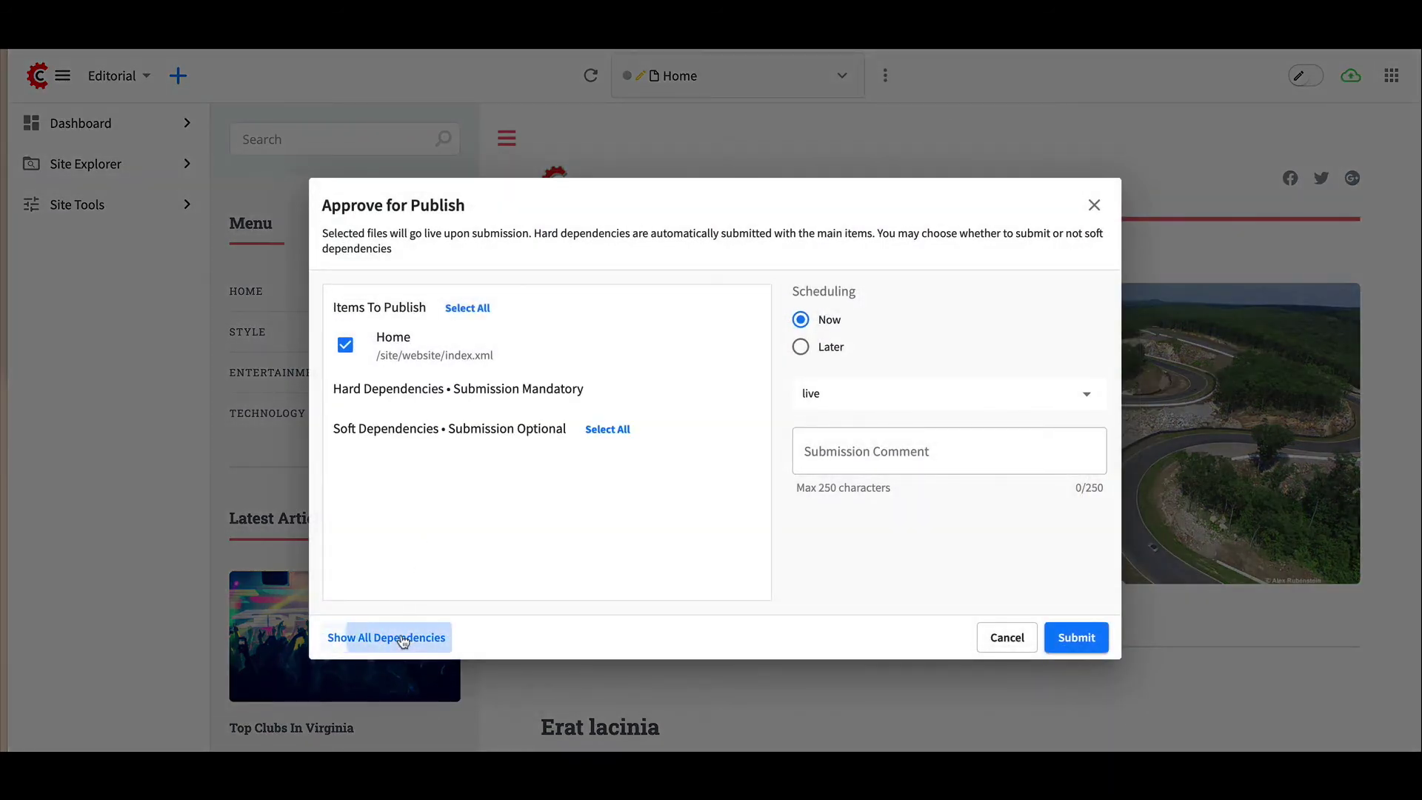
Schedule the publish for Later on July 6, 2021
click(816, 348)
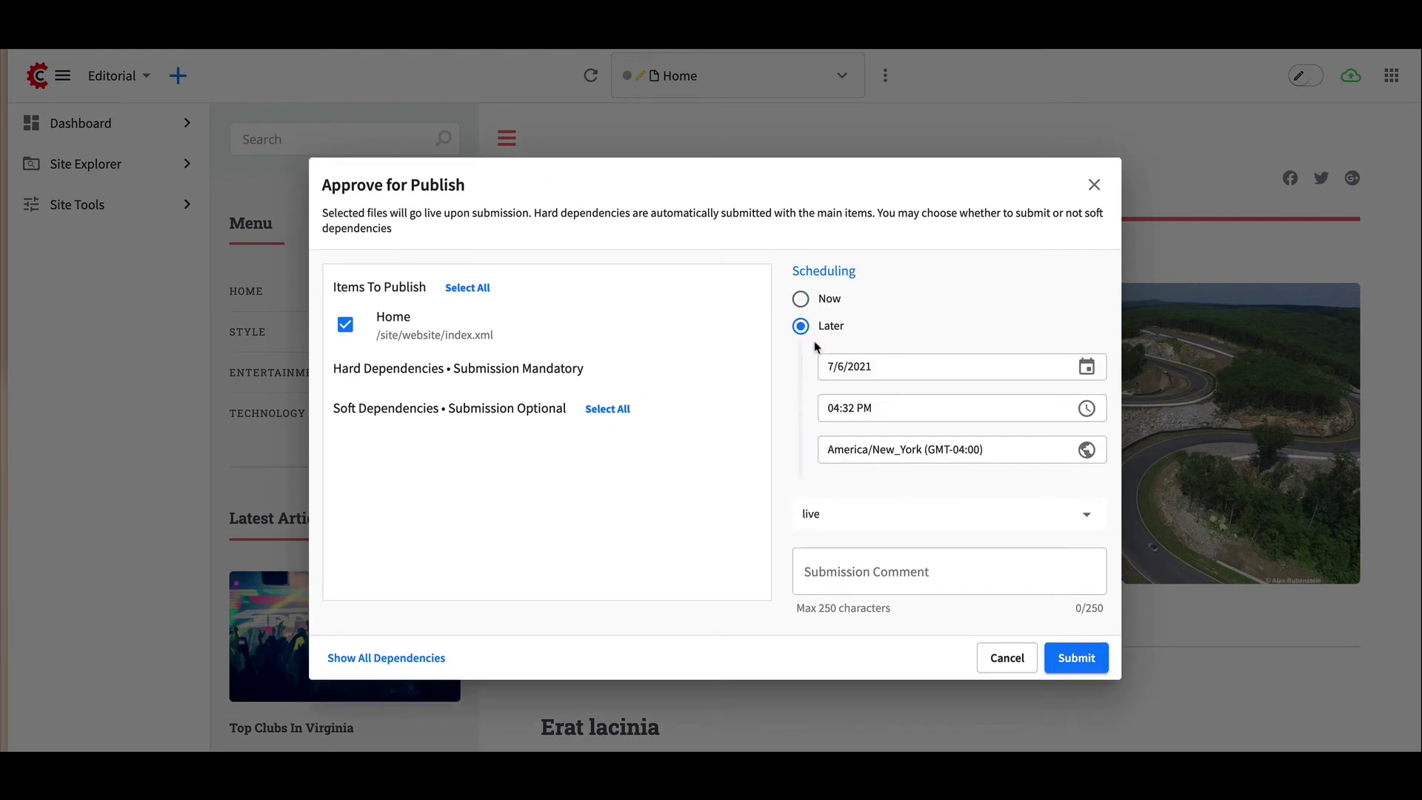
click(874, 370)
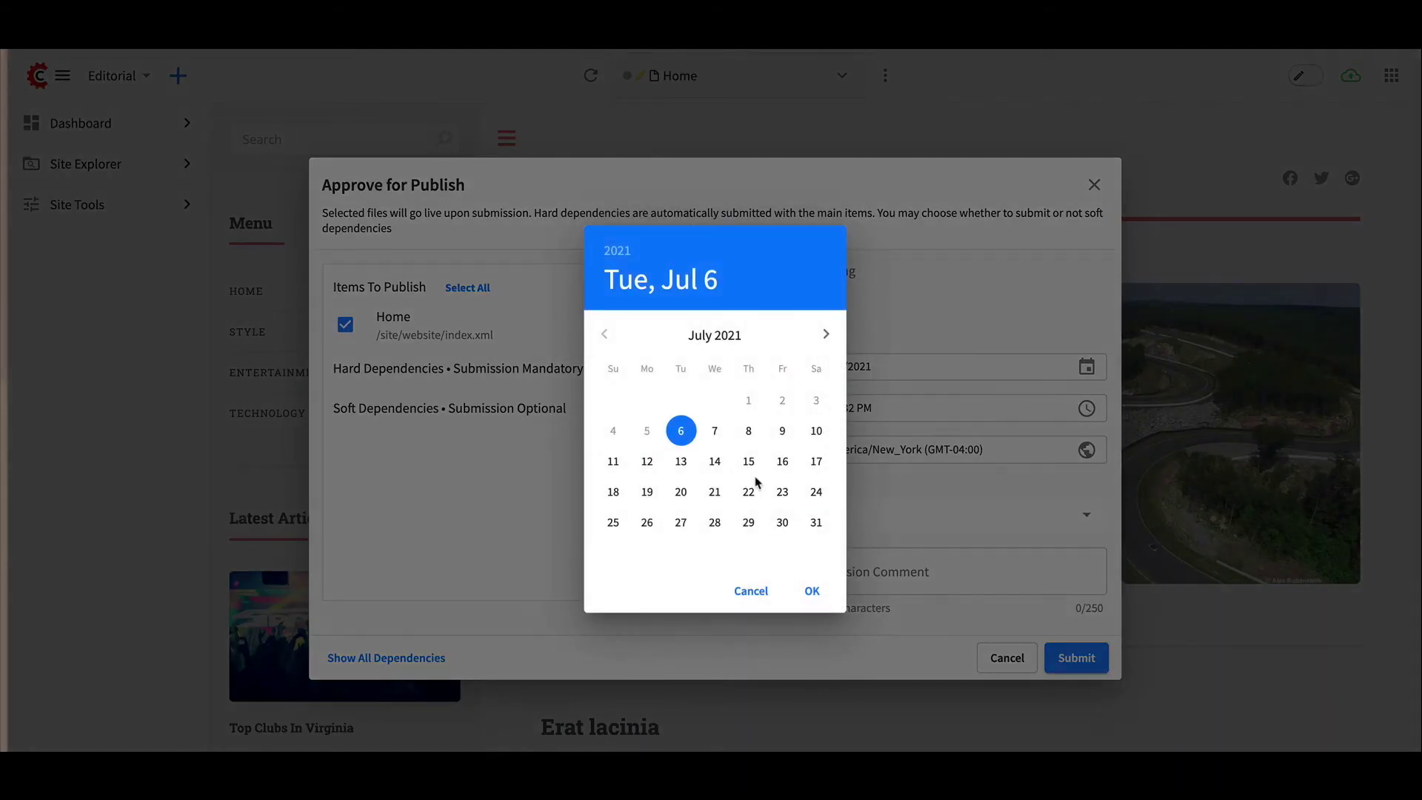
click(808, 591)
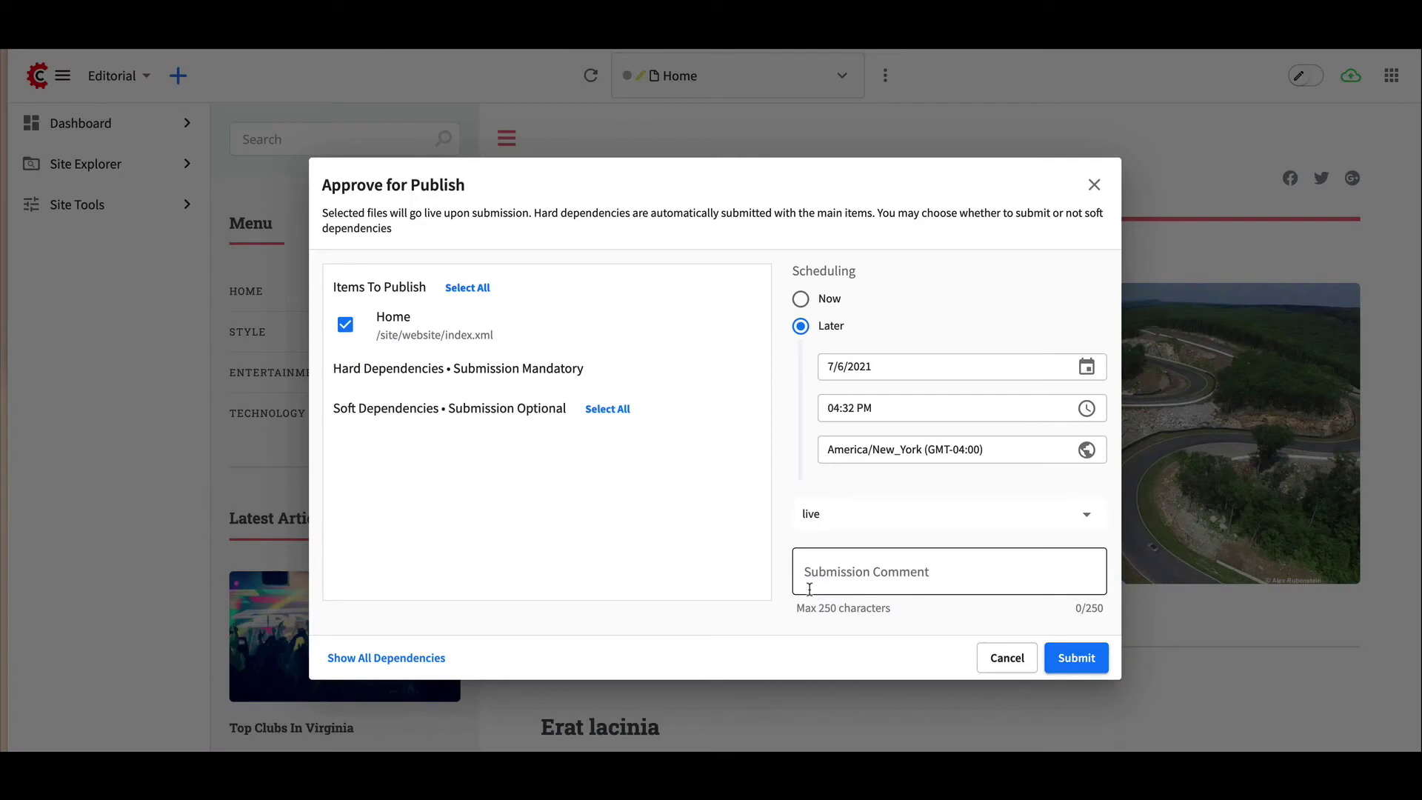
click(865, 410)
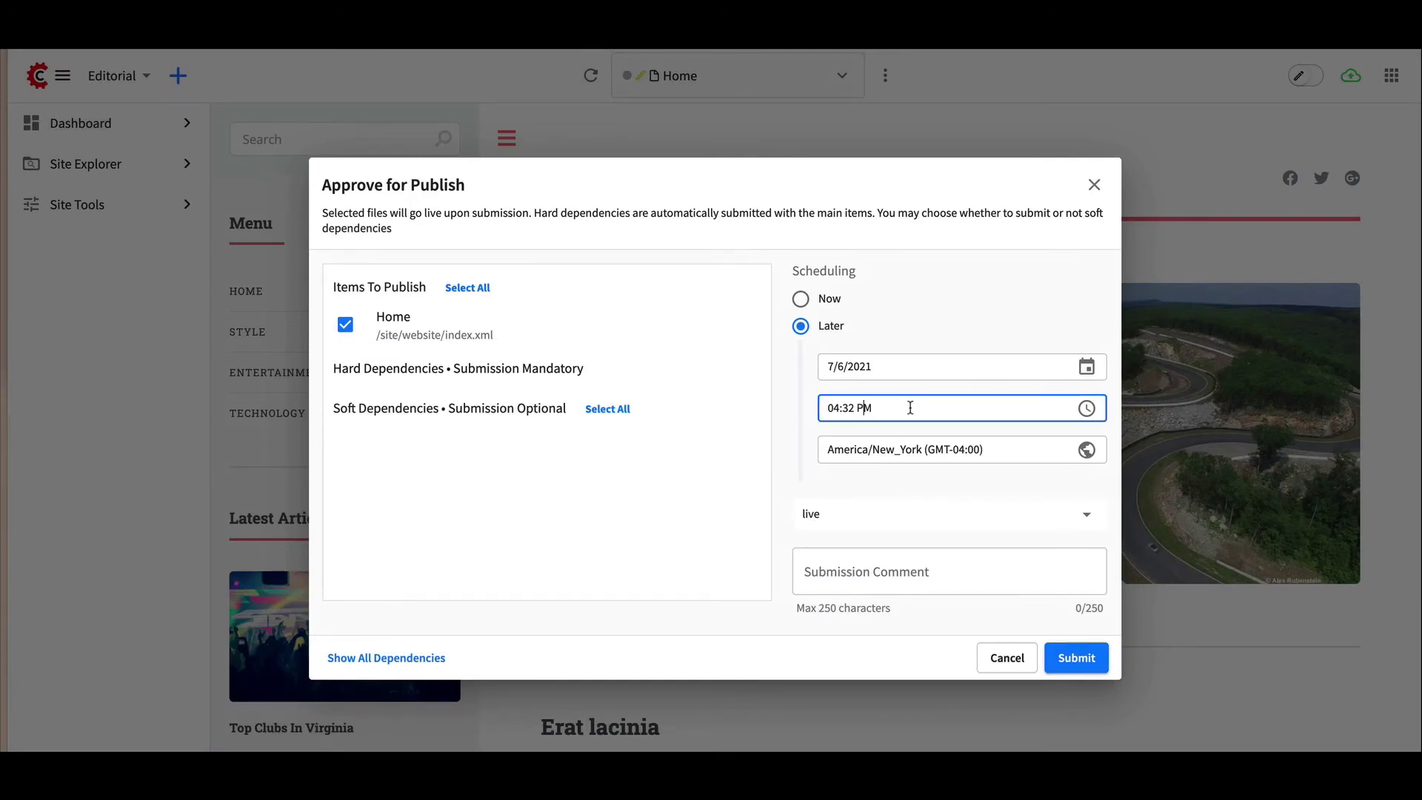
Change the scheduled publish time to 04:45 PM
key(Left)
key(Left)
key(BackSpace)
key(BackSpace)
text(40)
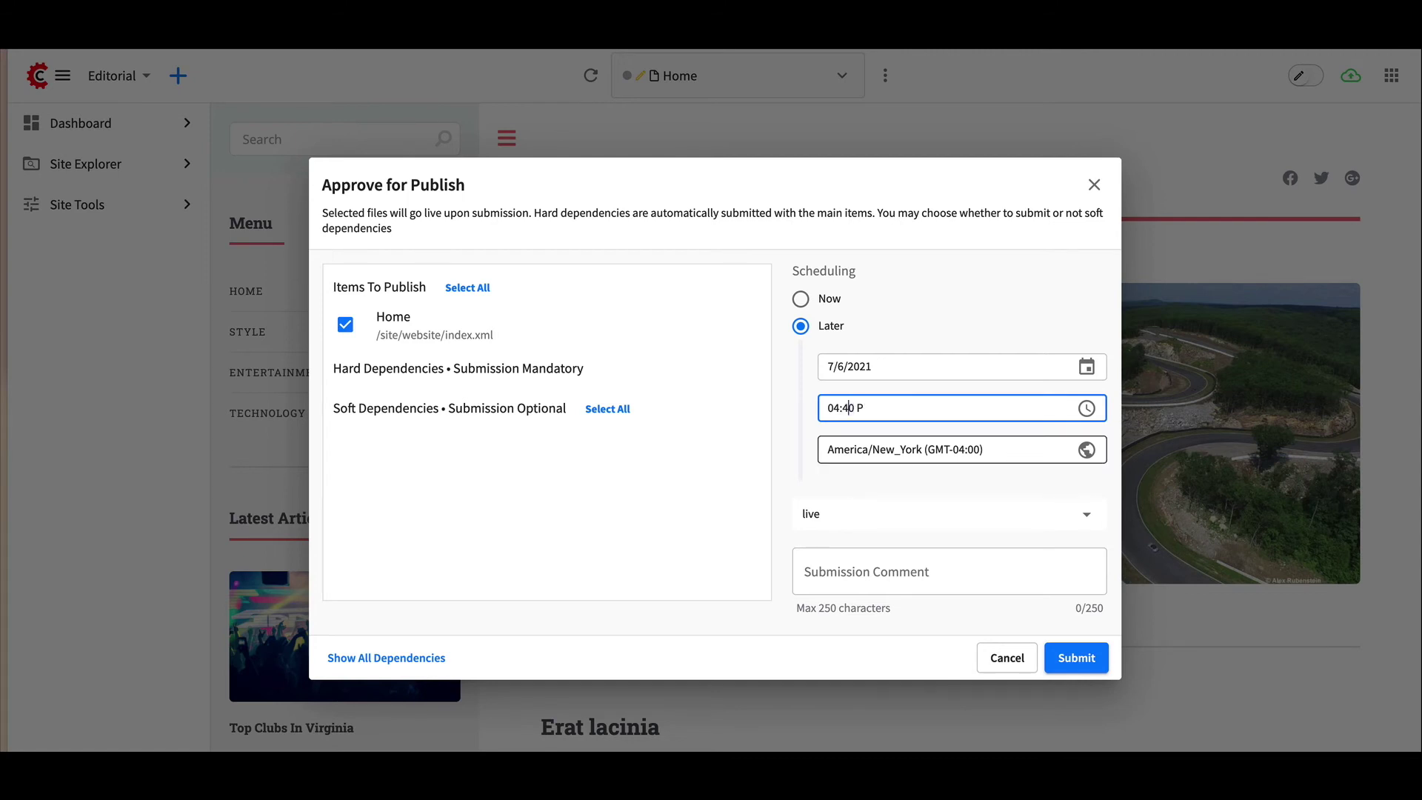
key(BackSpace)
text(5)
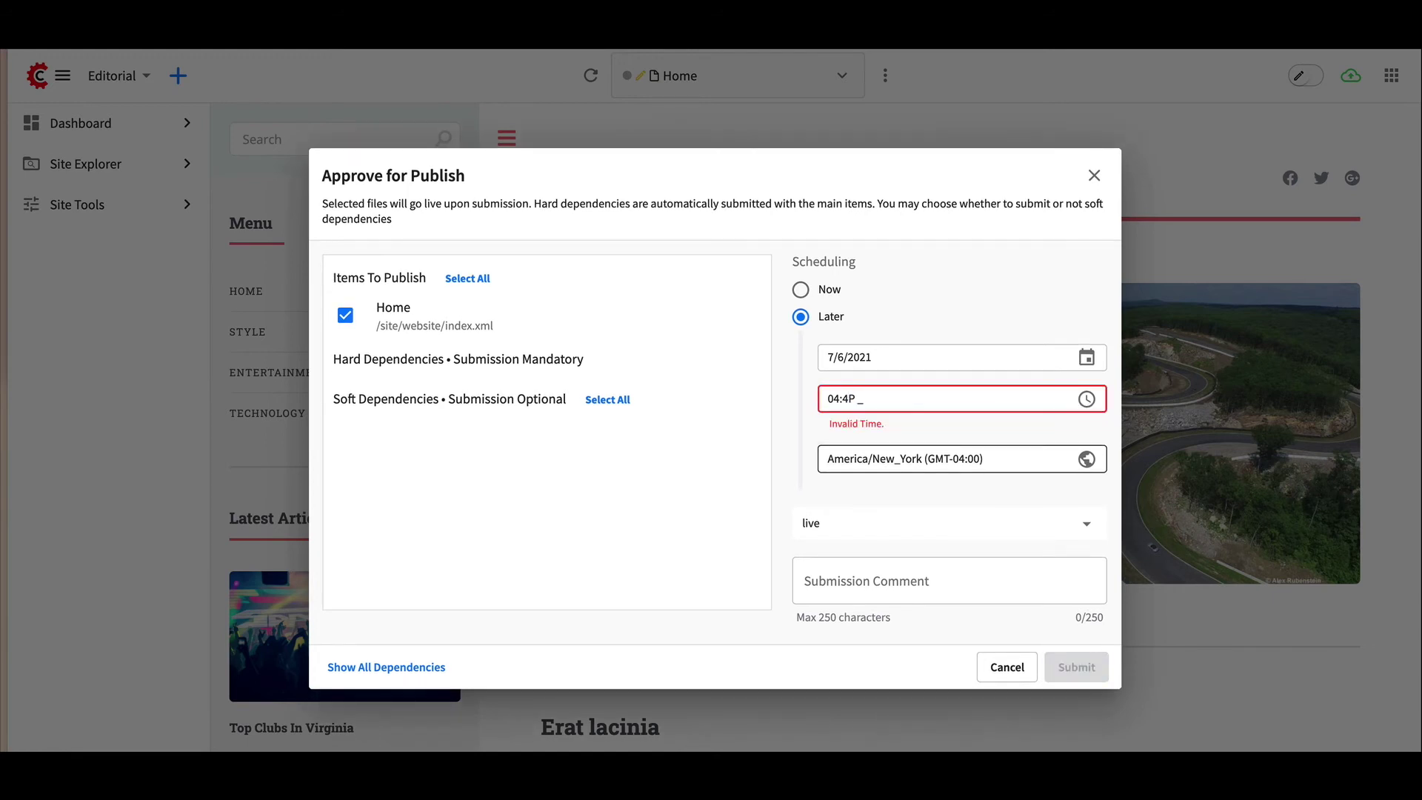
key(End)
text(M)
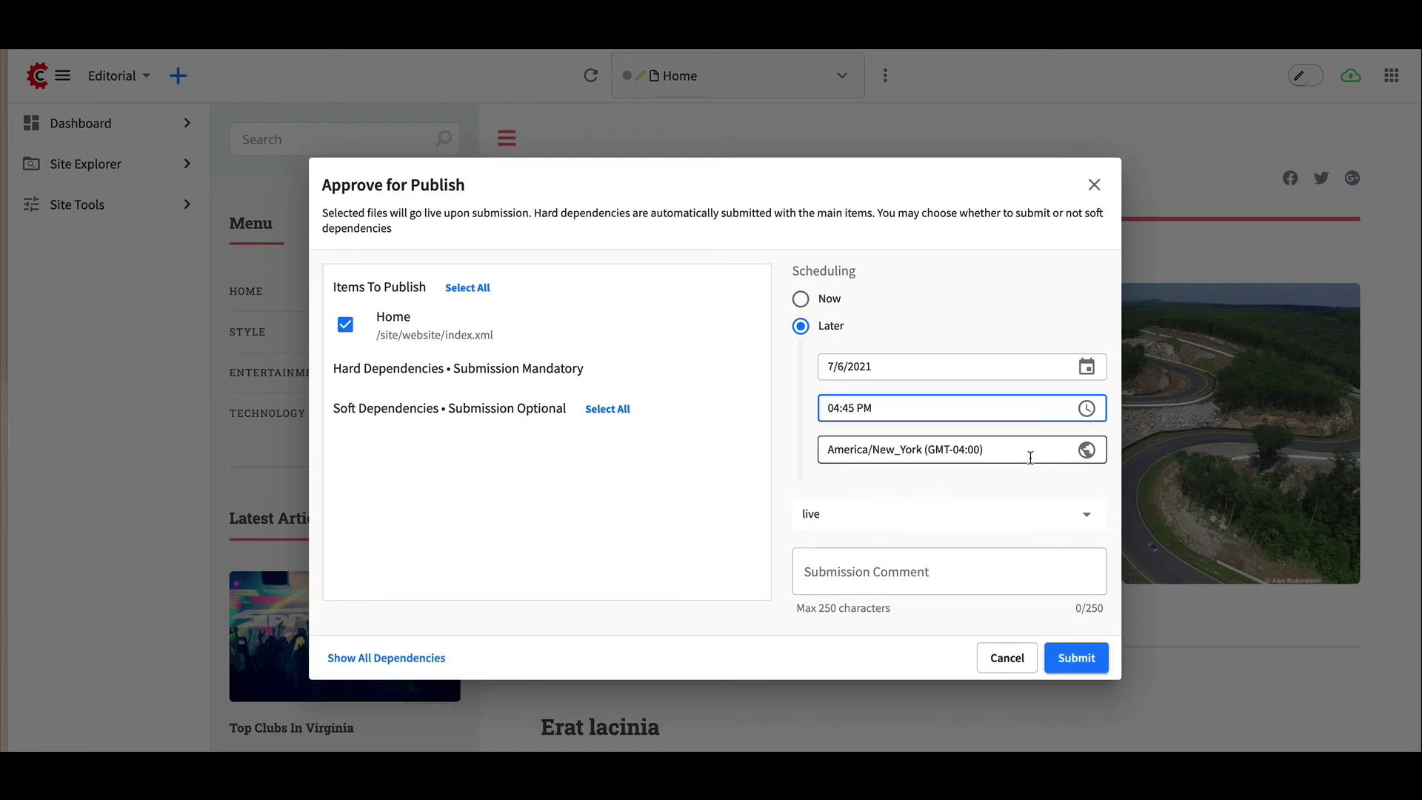
Keep the target as live, add comment 'A comment here', and submit
click(1003, 516)
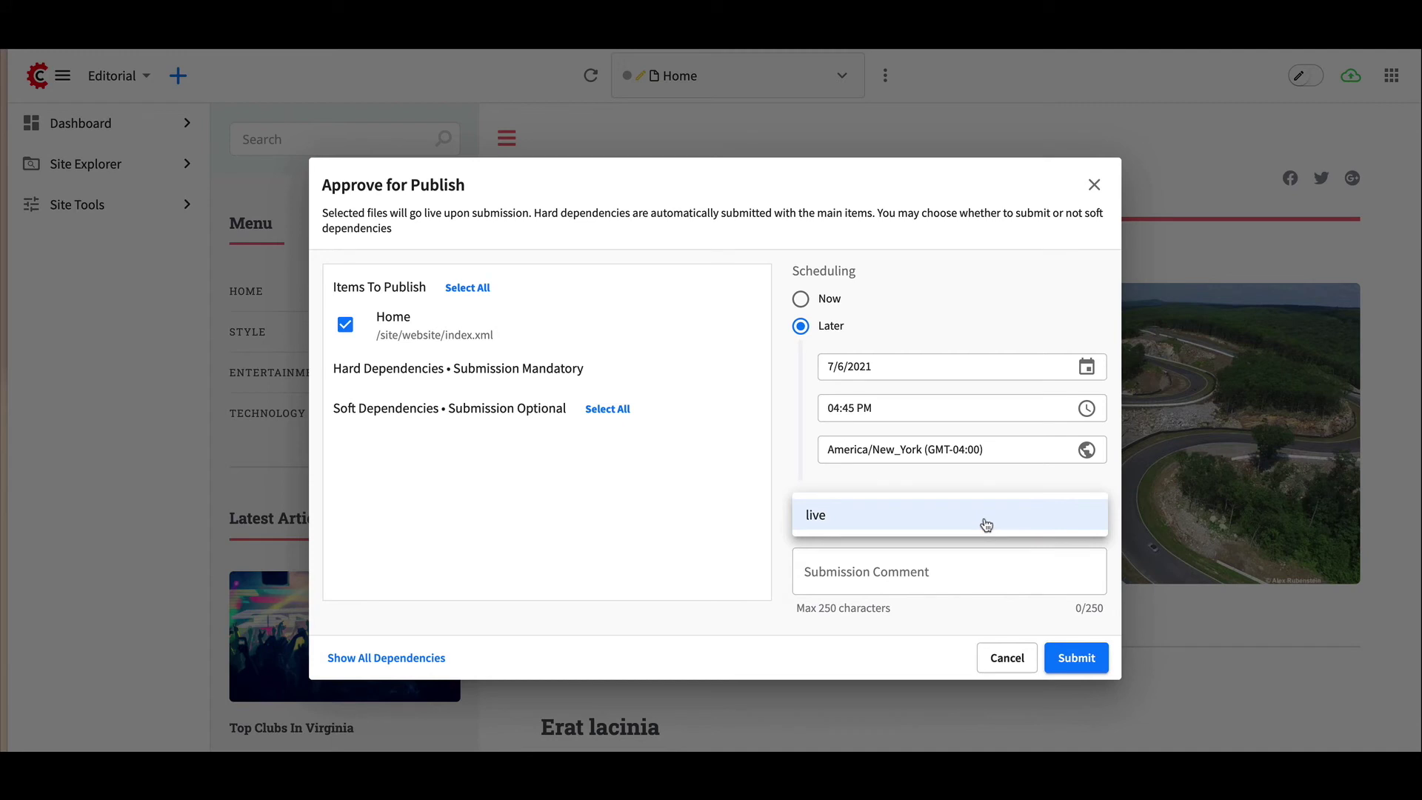
click(1024, 530)
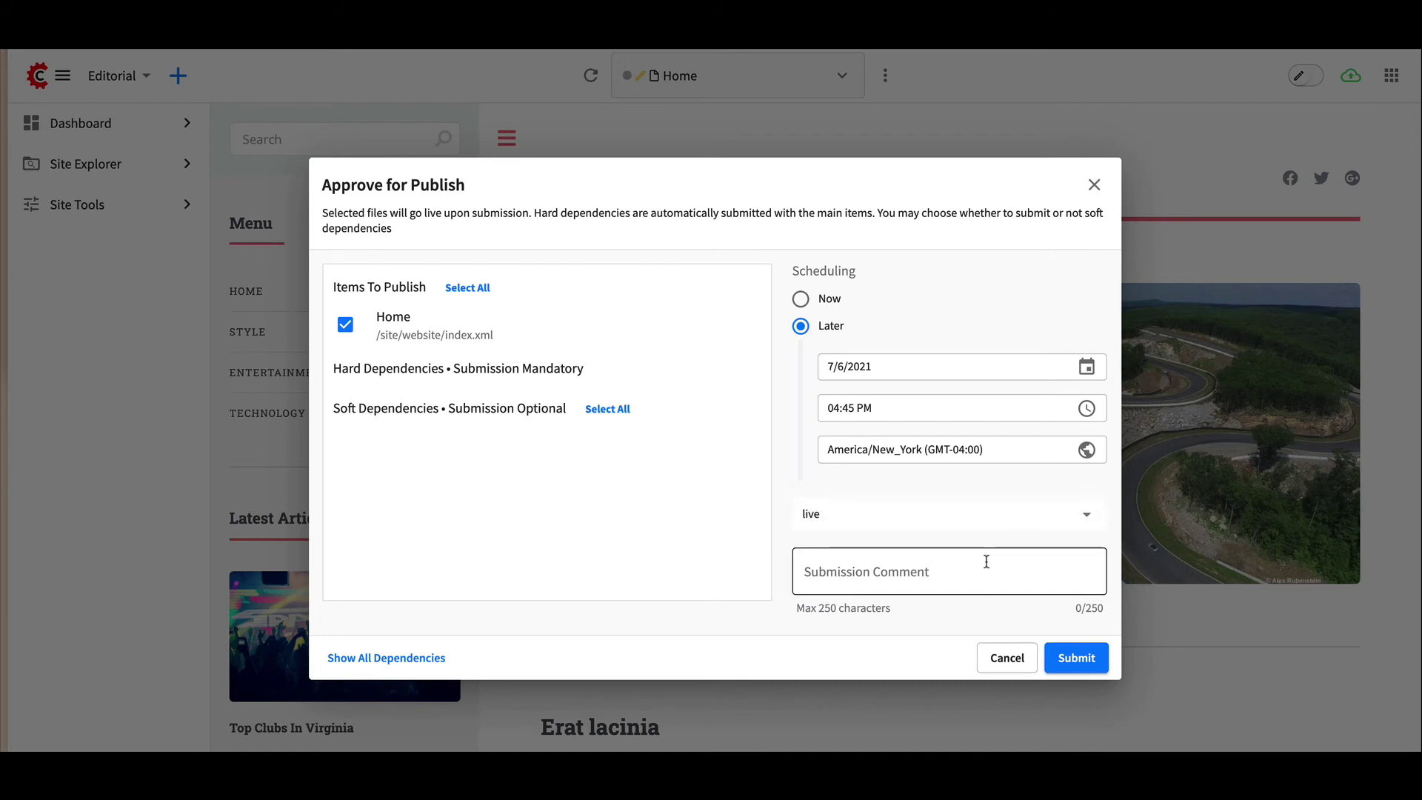
click(986, 561)
text(A comment)
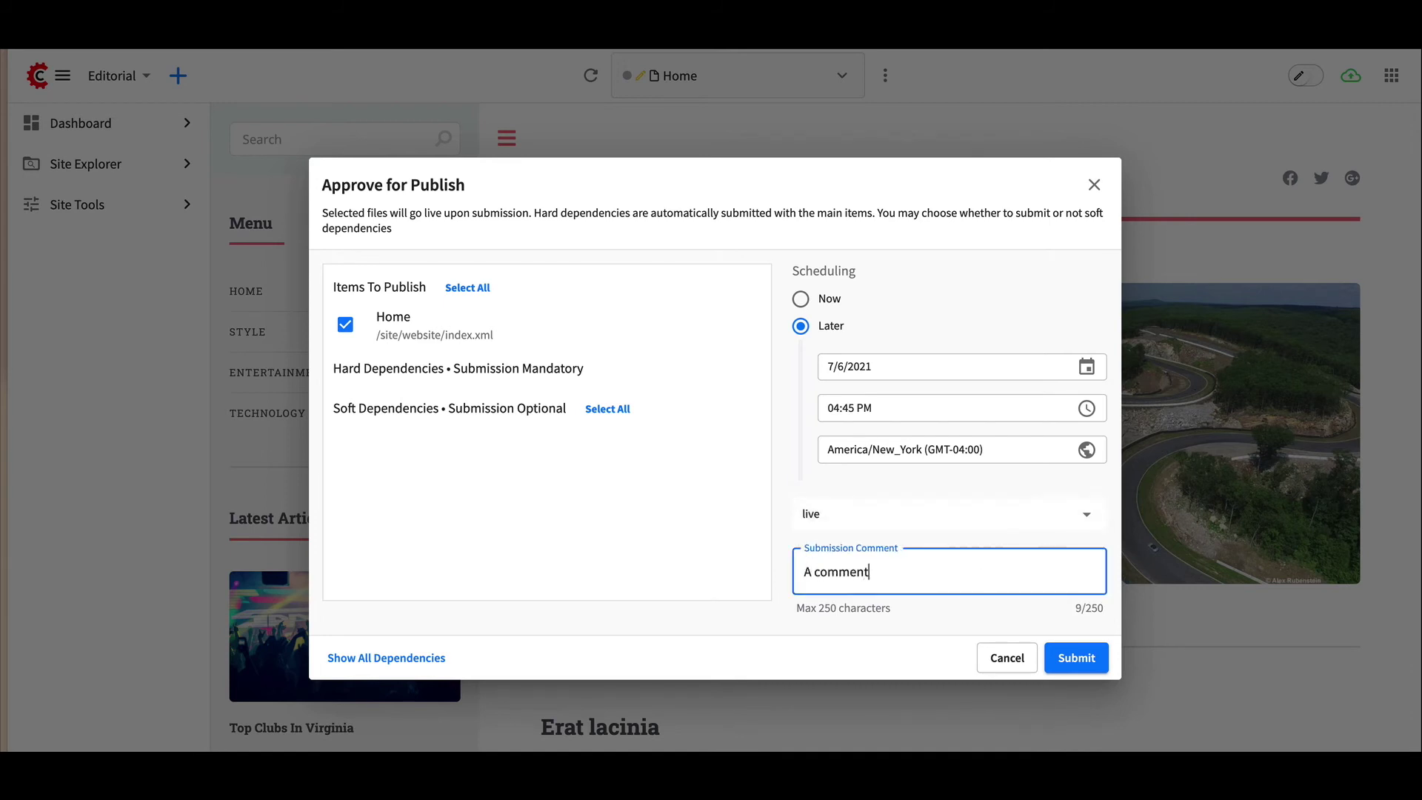
text( here)
click(1074, 650)
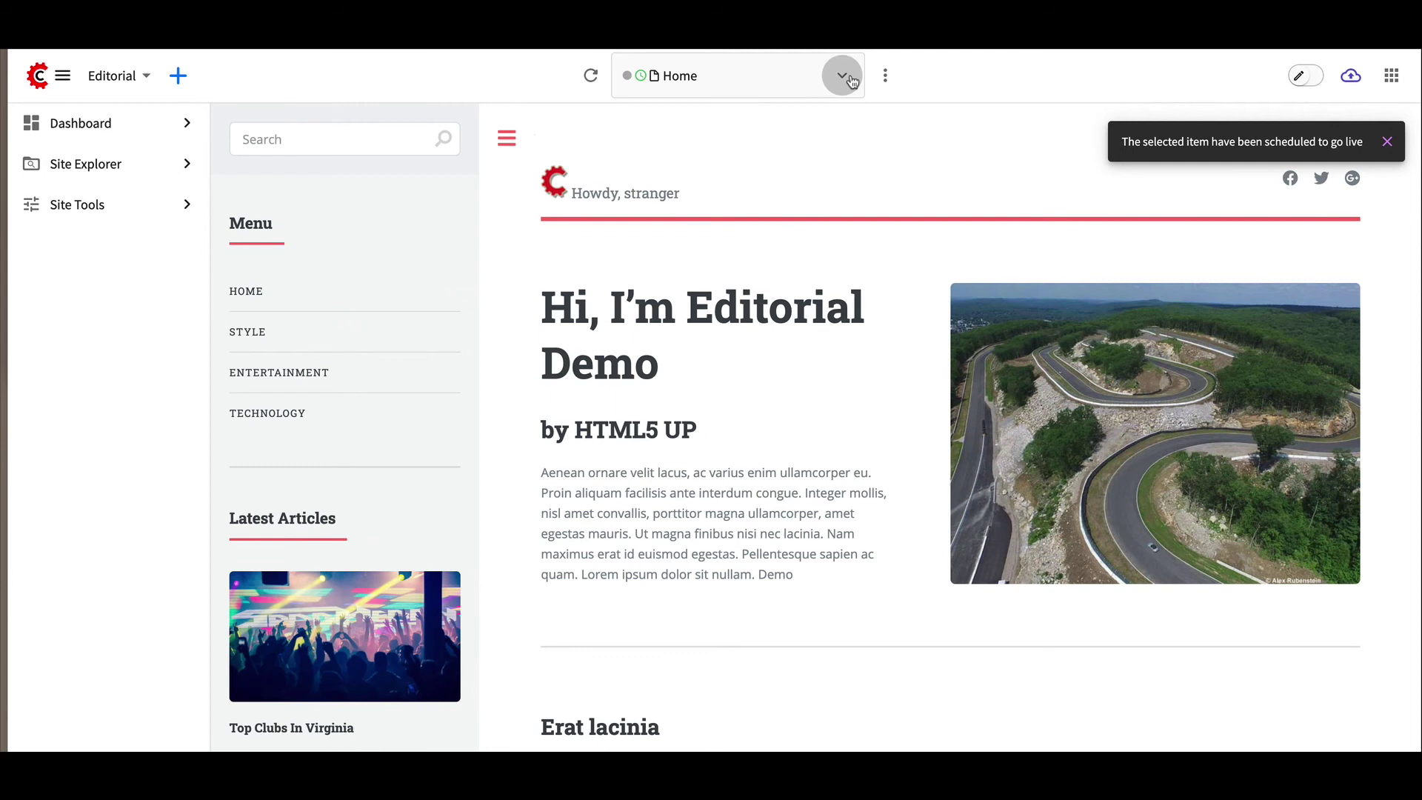
On the Dashboard, collapse the empty approval list and check Home in the 07/06 04:45PM scheduled group
click(888, 73)
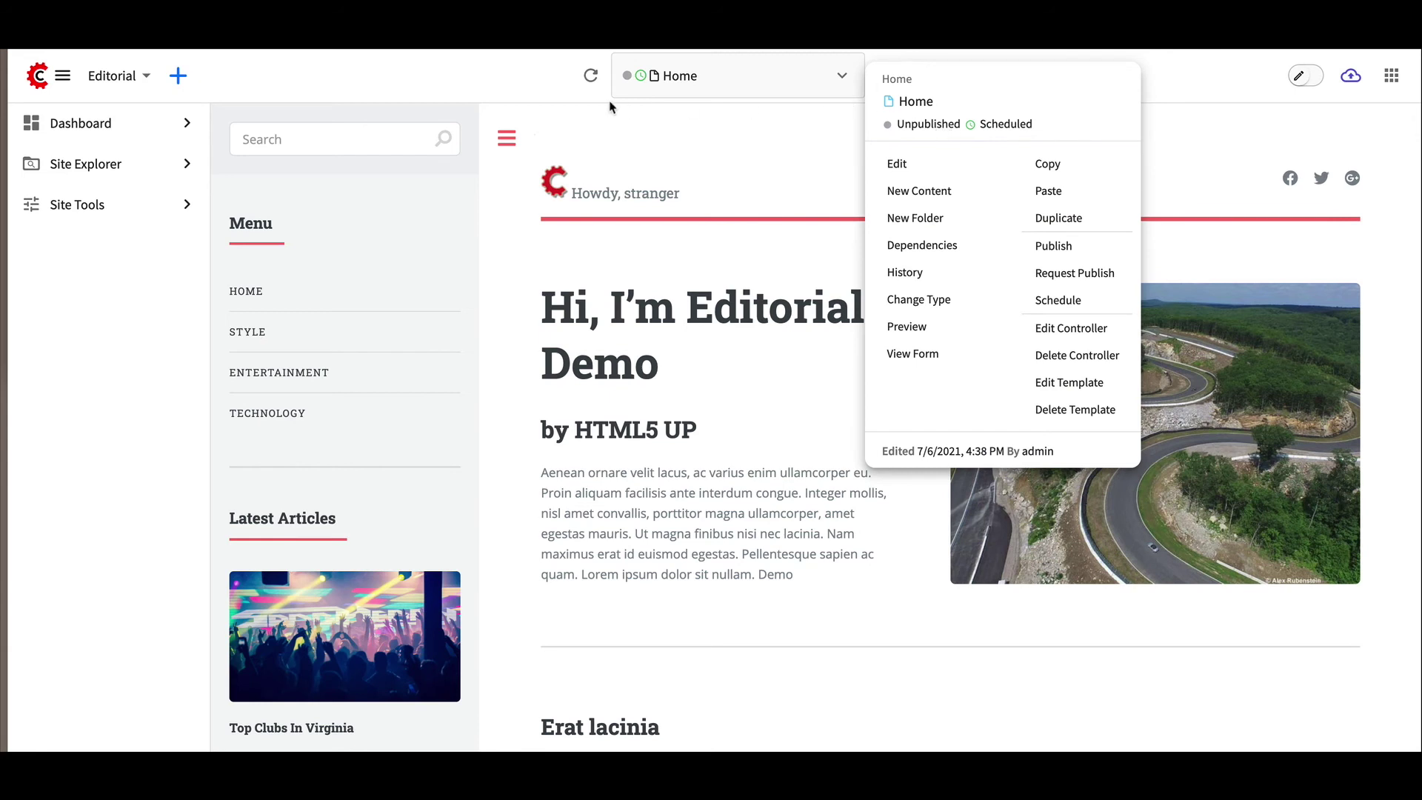
click(708, 123)
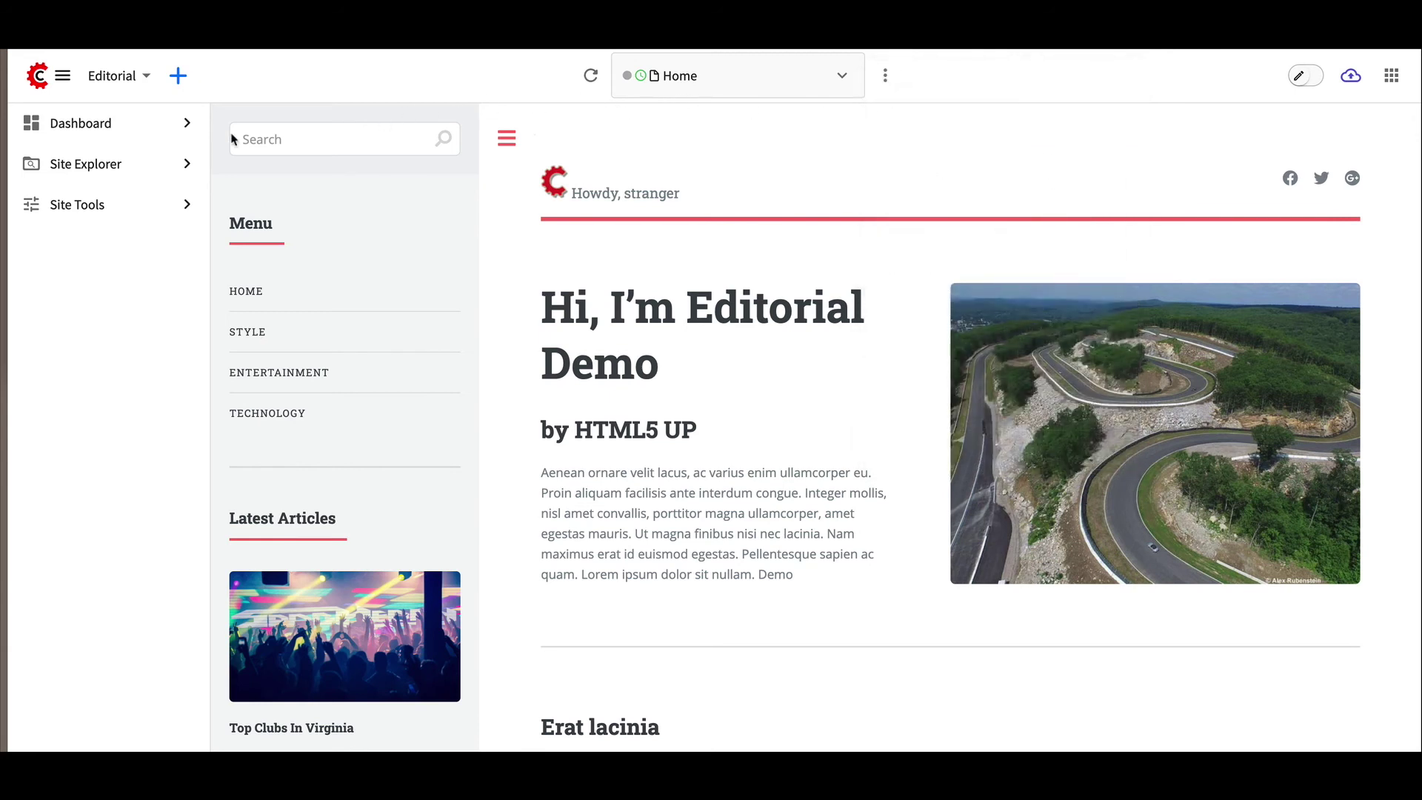
click(127, 136)
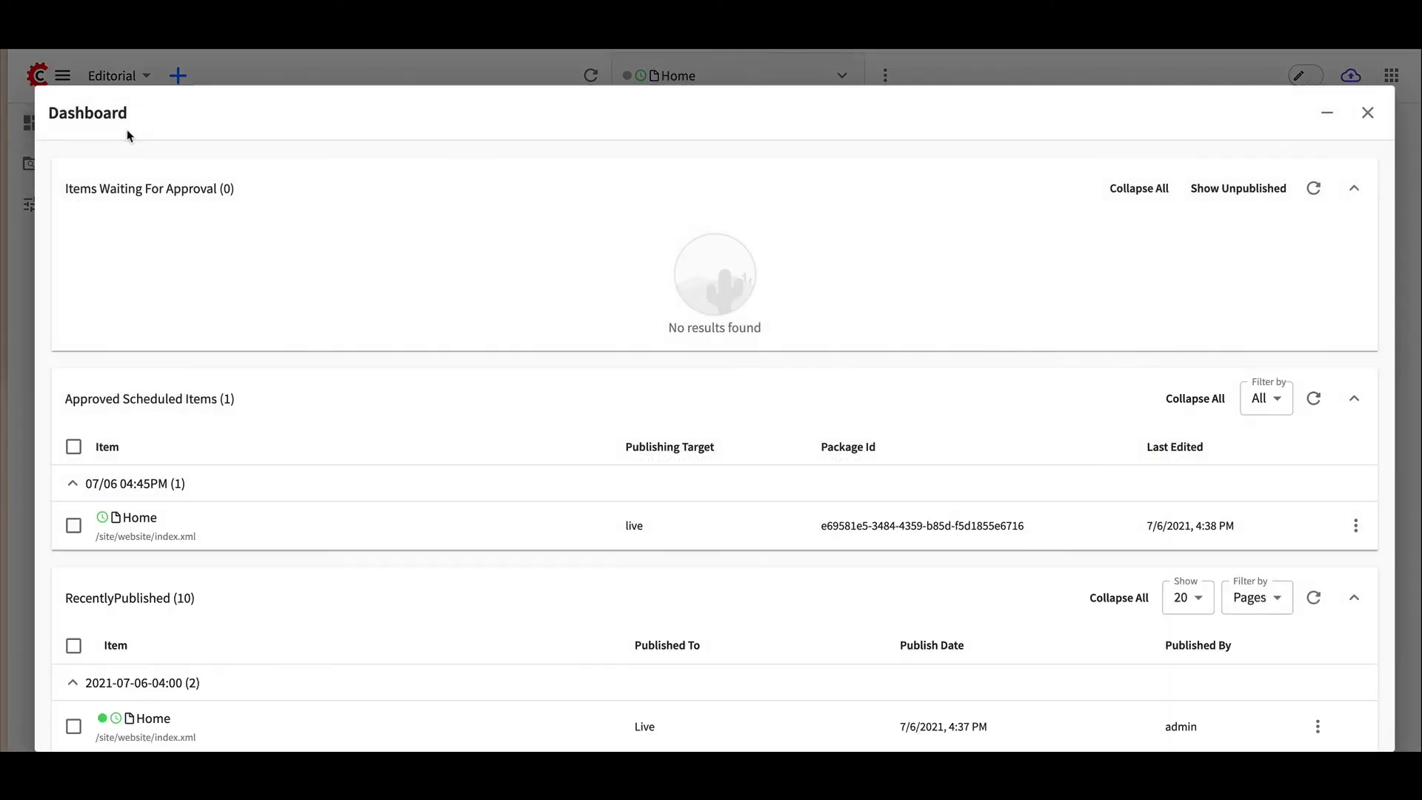
click(169, 186)
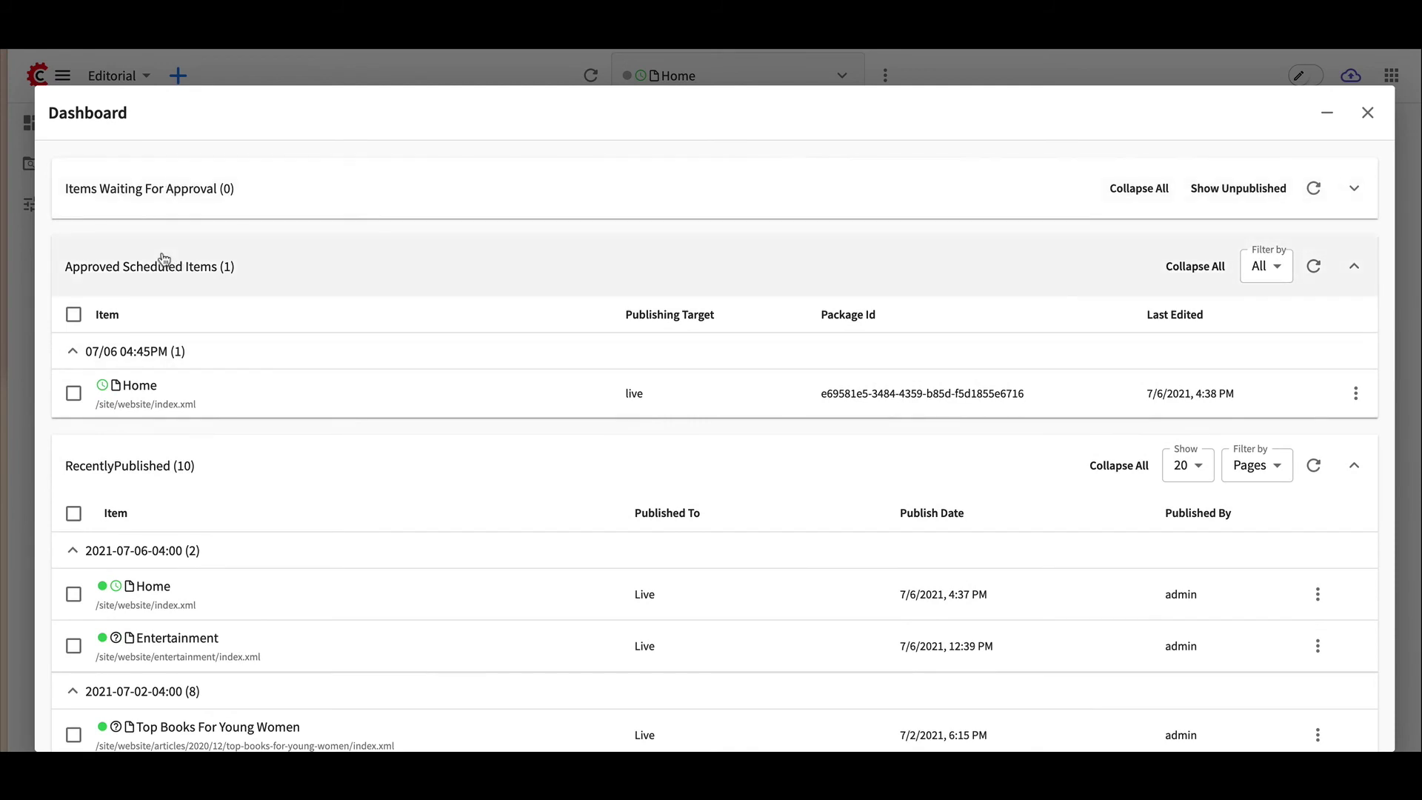
click(72, 353)
click(71, 353)
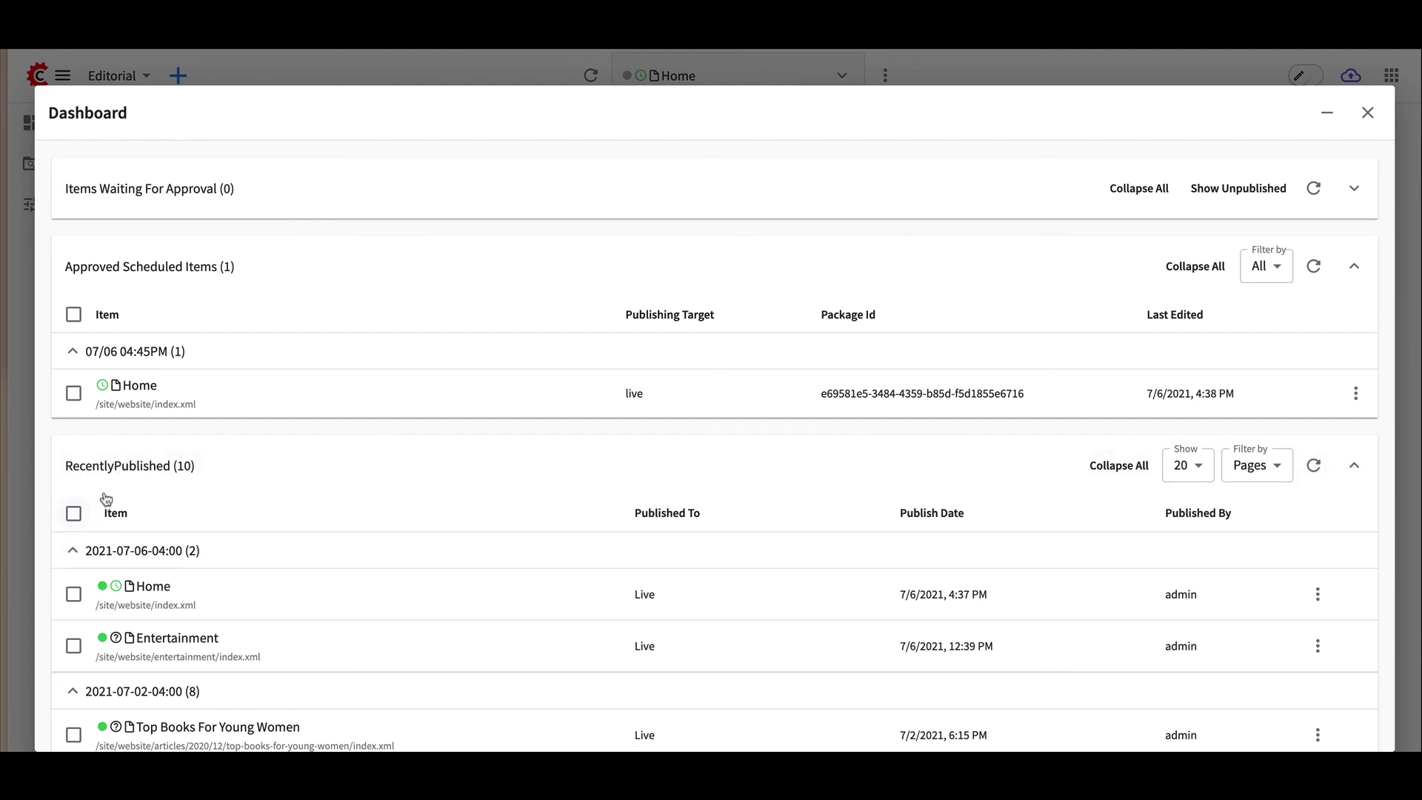
Collapse the 2021-07-06 and 2021-07-02 published groups, review My Recent Activity, then view the publishing status
click(71, 550)
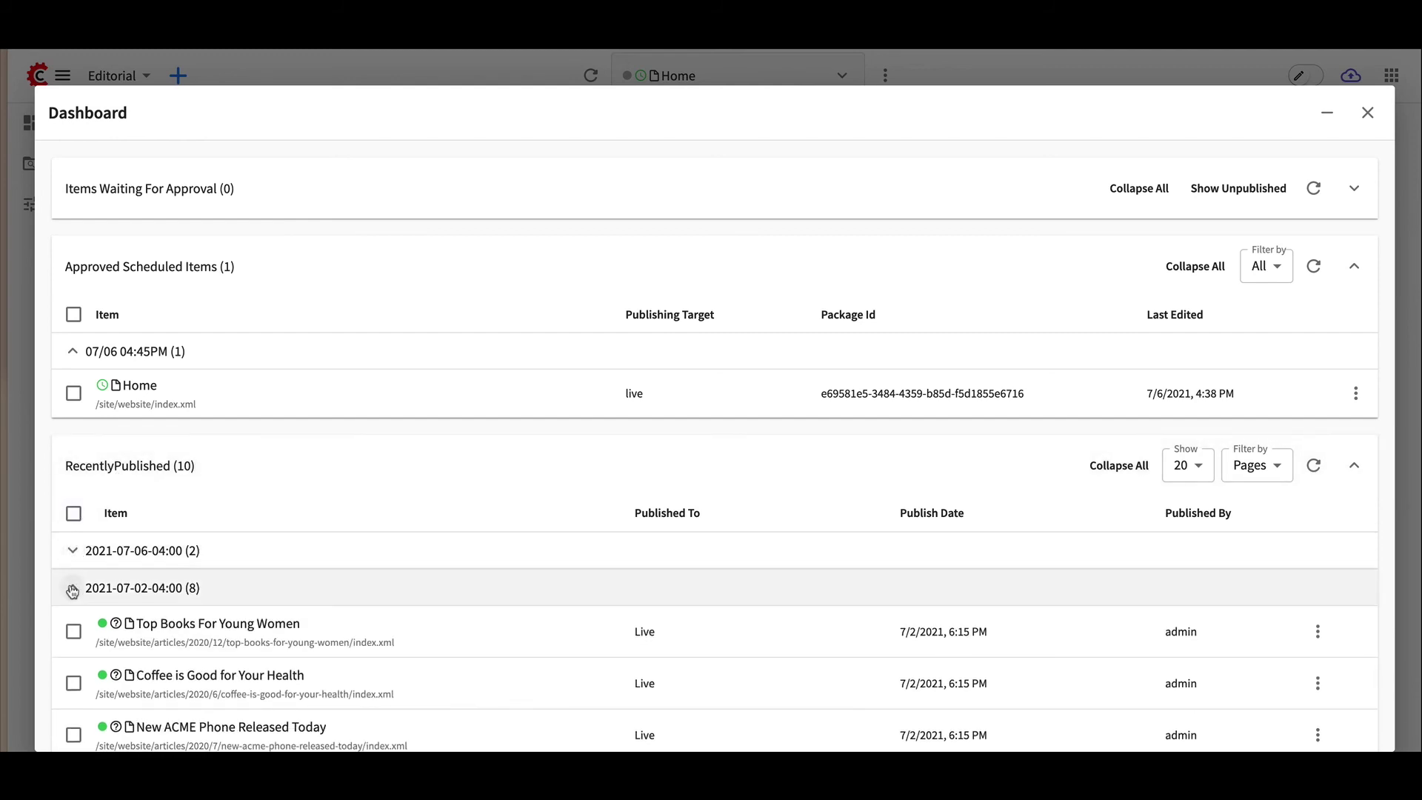
click(72, 589)
scroll(107, 569, down, 2)
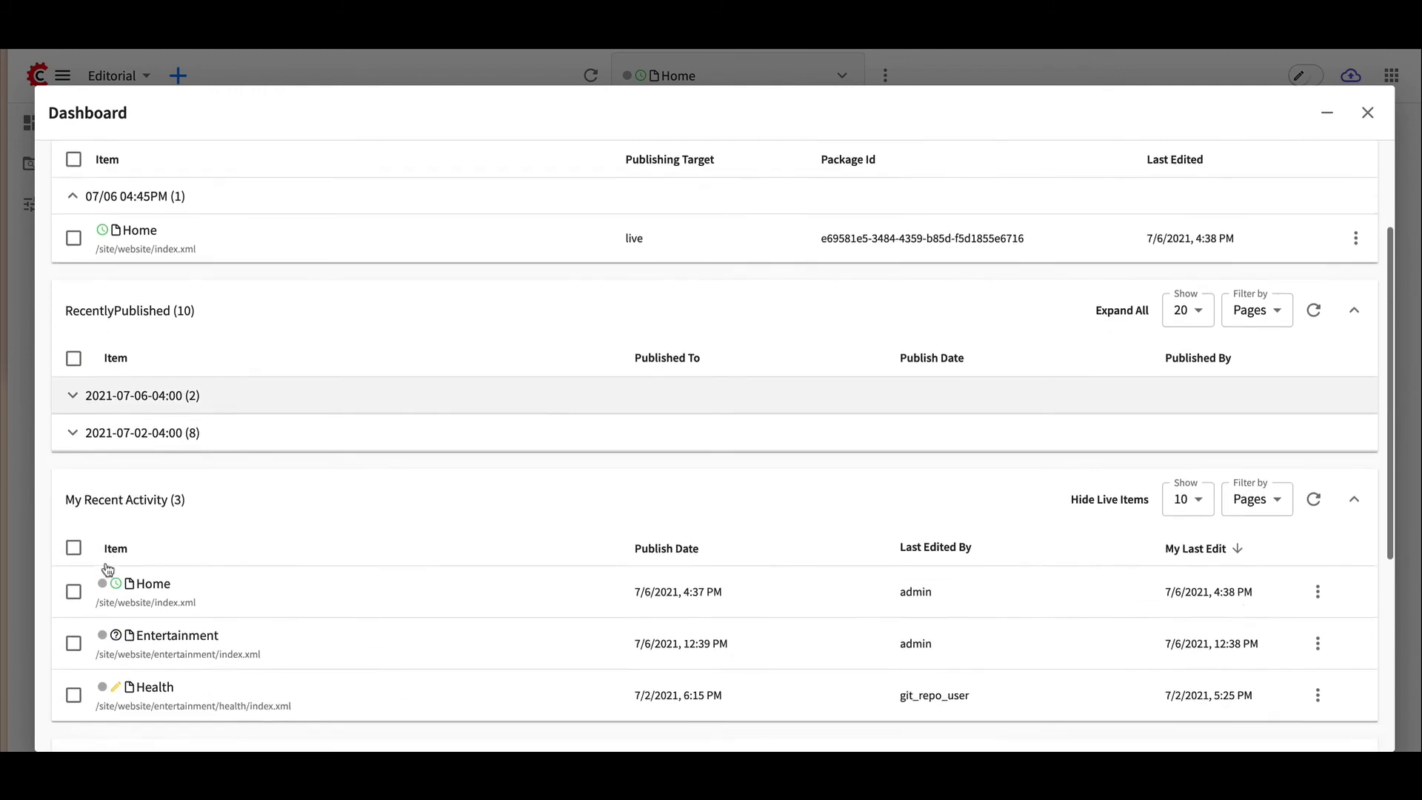
scroll(108, 569, down, 1)
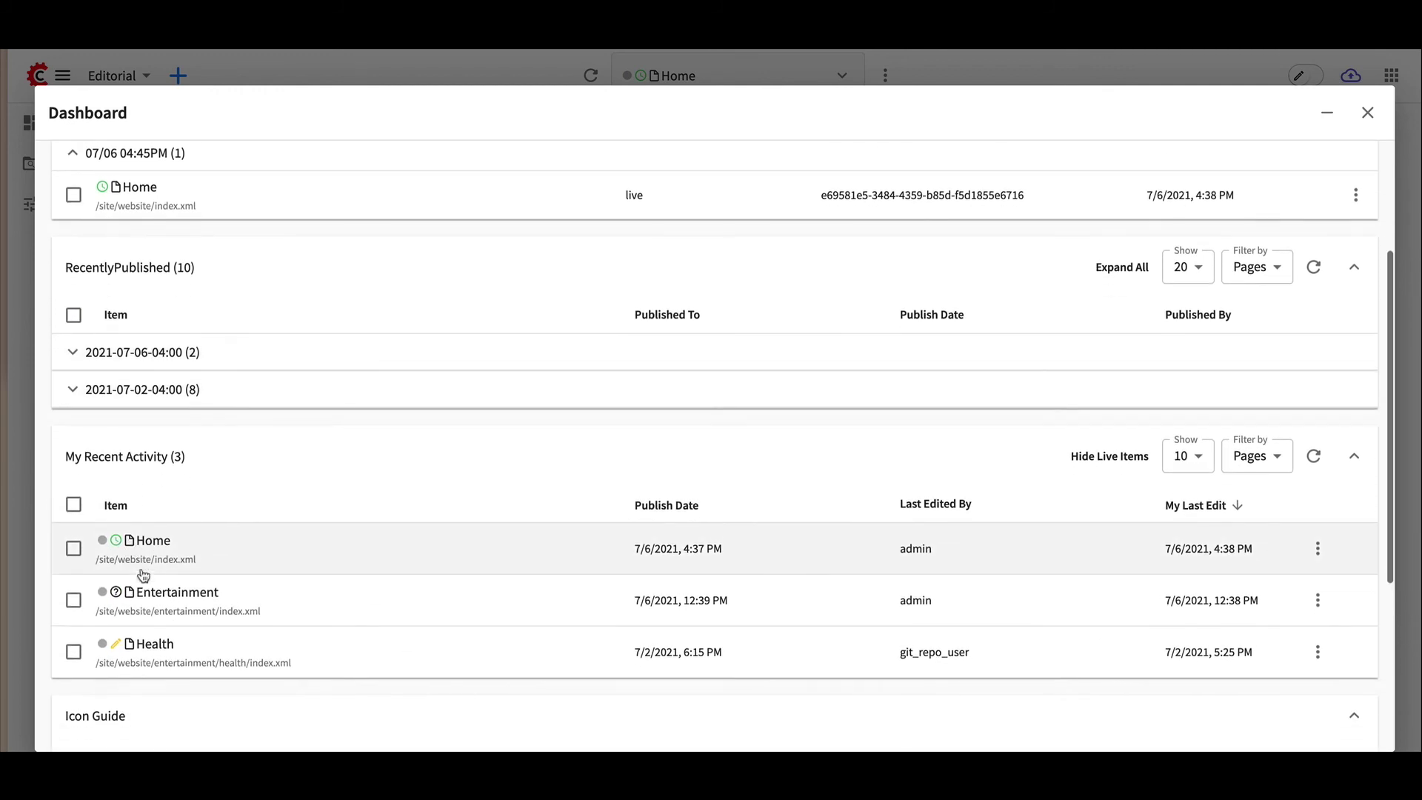
scroll(143, 576, down, 3)
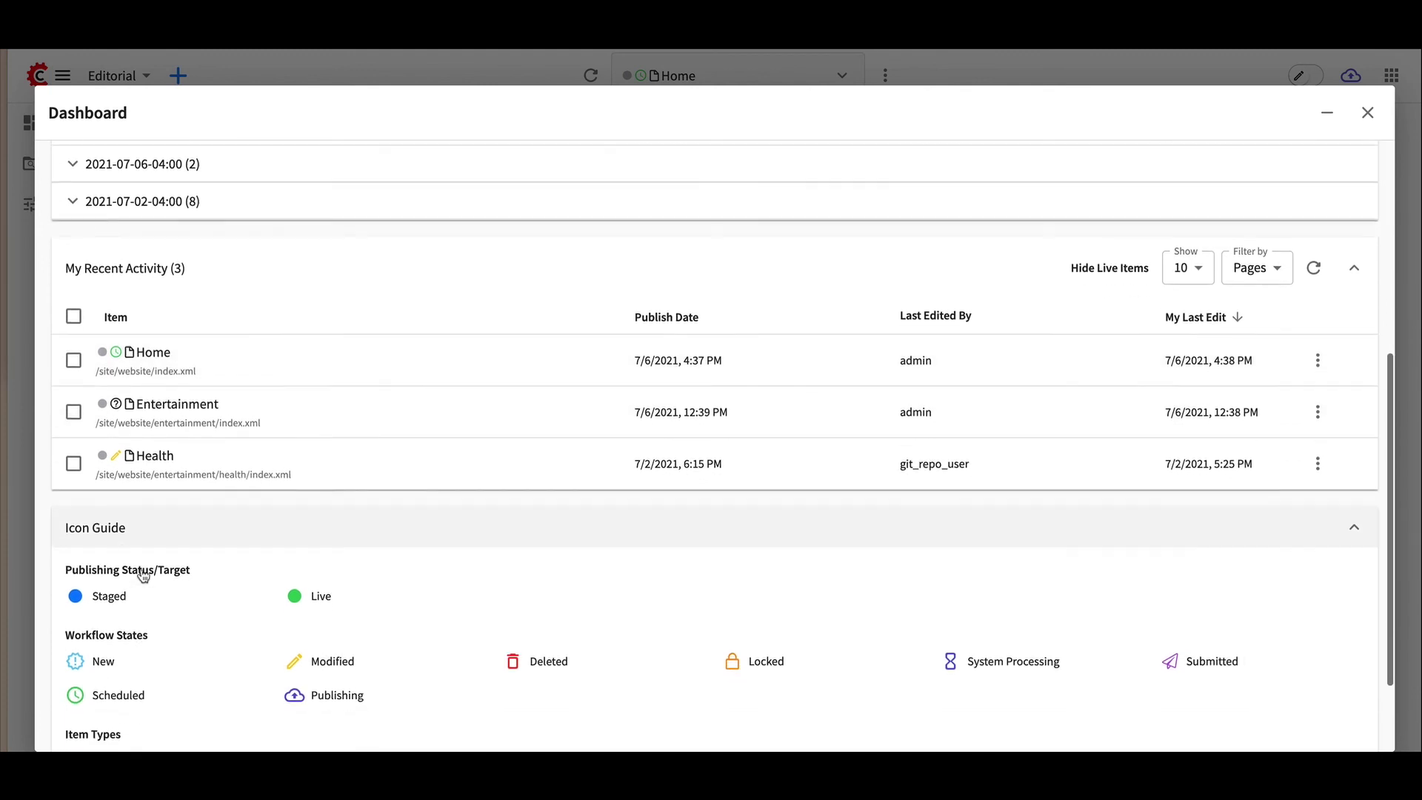
scroll(143, 575, down, 2)
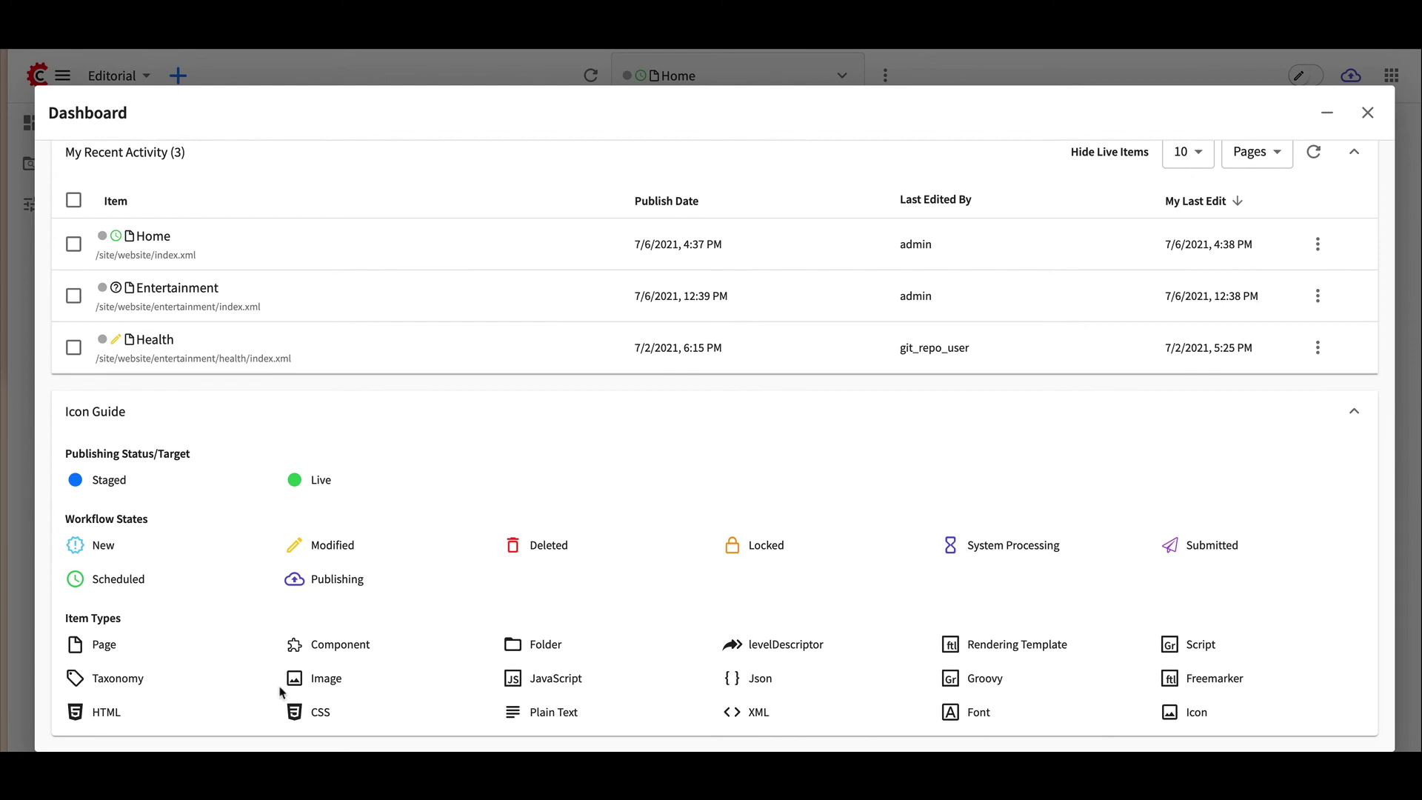
click(1367, 112)
click(1350, 77)
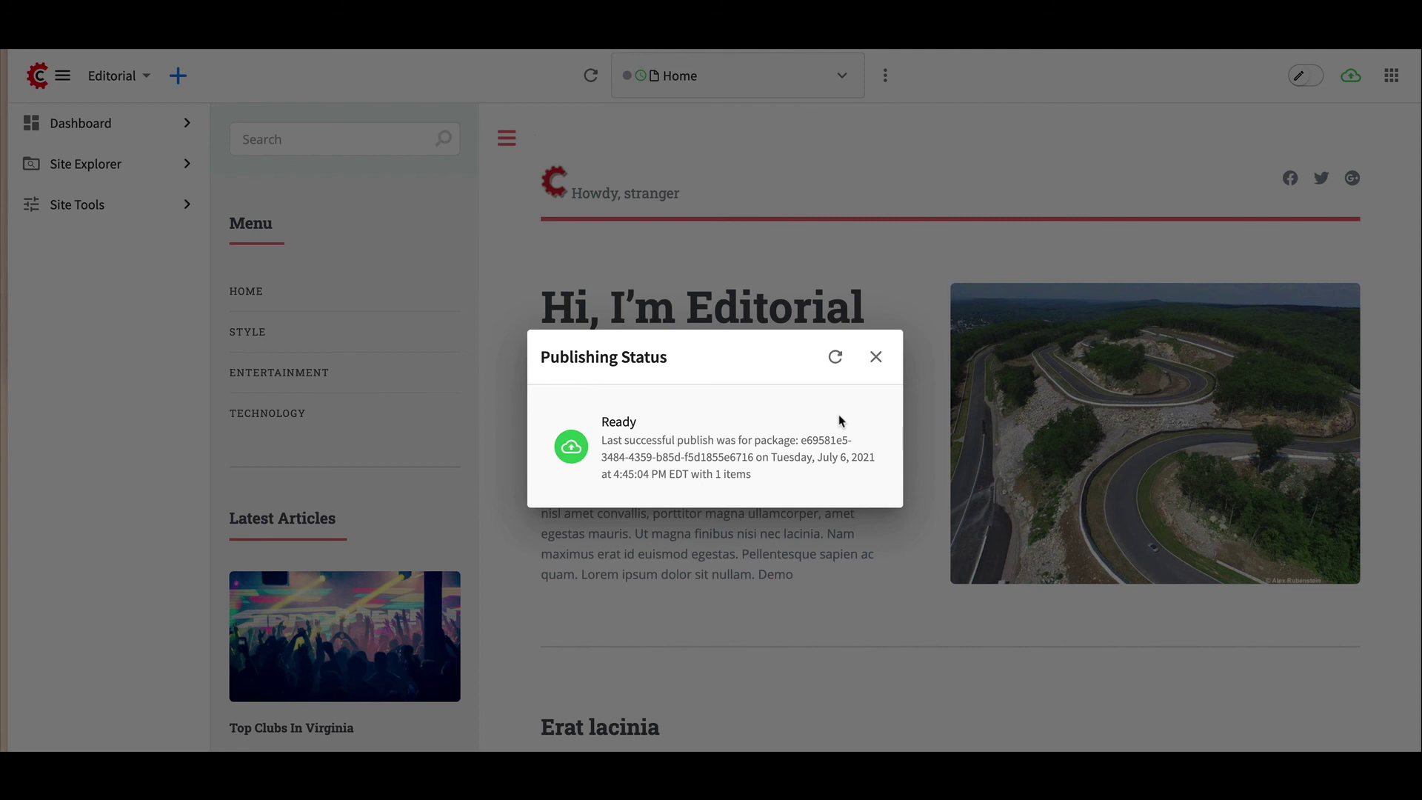
Close the publishing status report, expand Pages in Site Explorer, and bring up the sites and tools menu
click(875, 357)
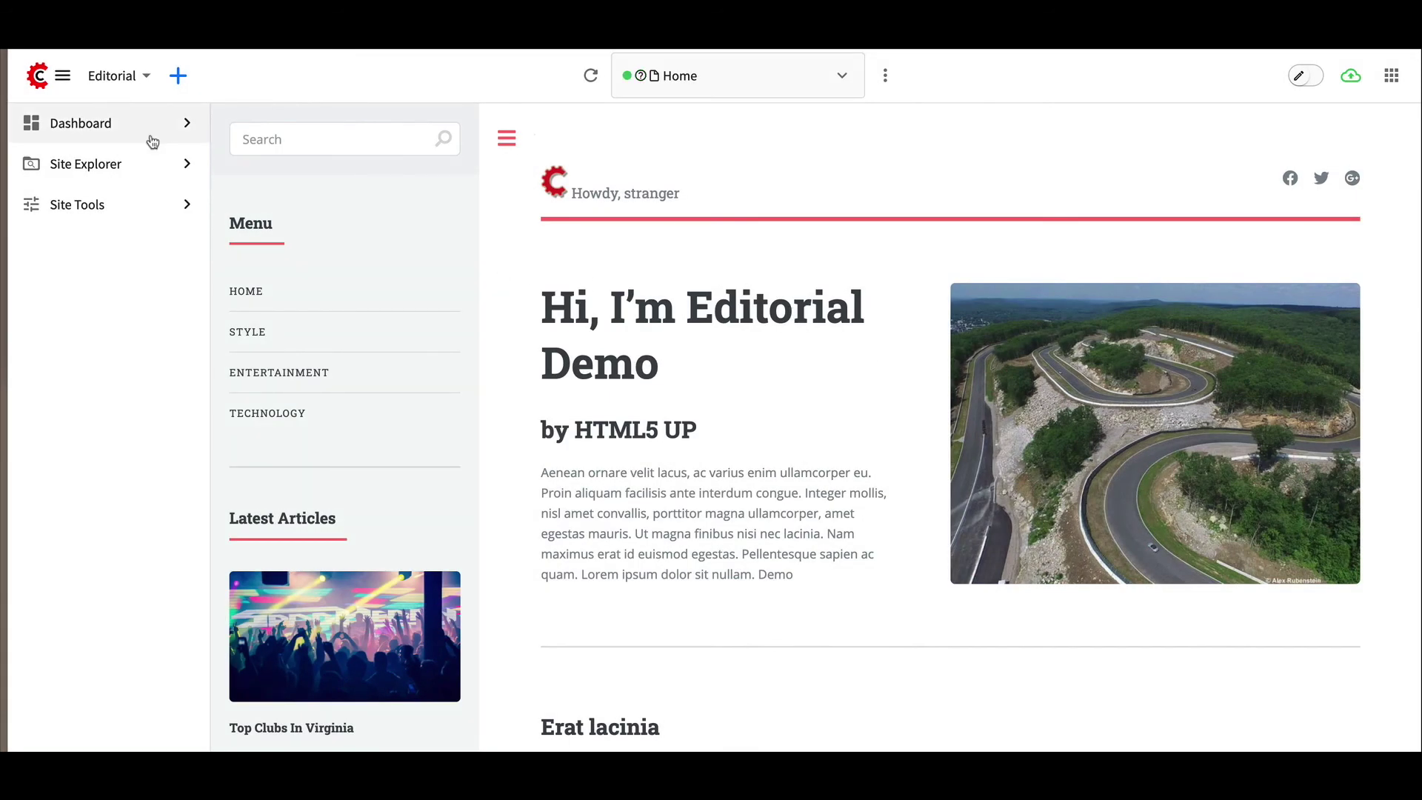
click(146, 165)
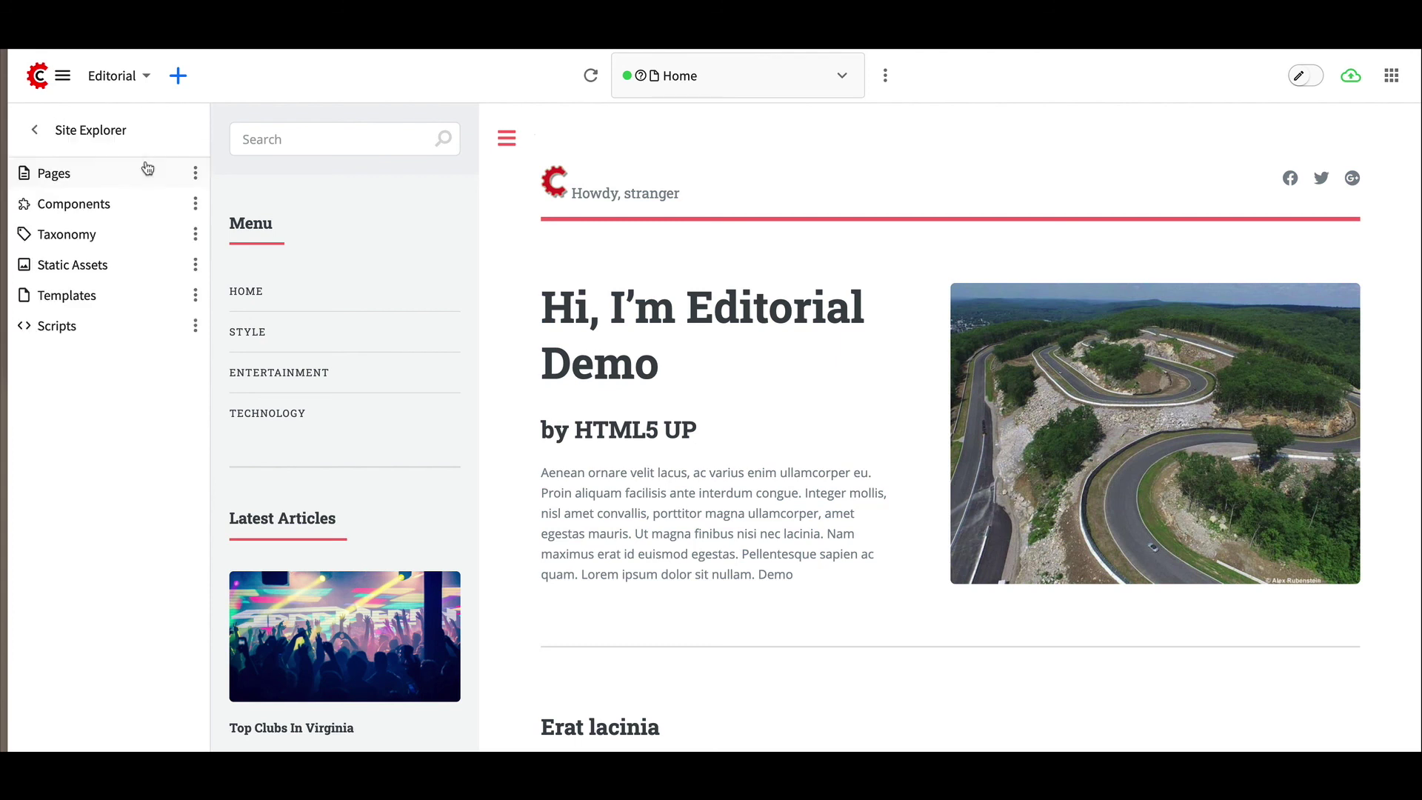
click(112, 180)
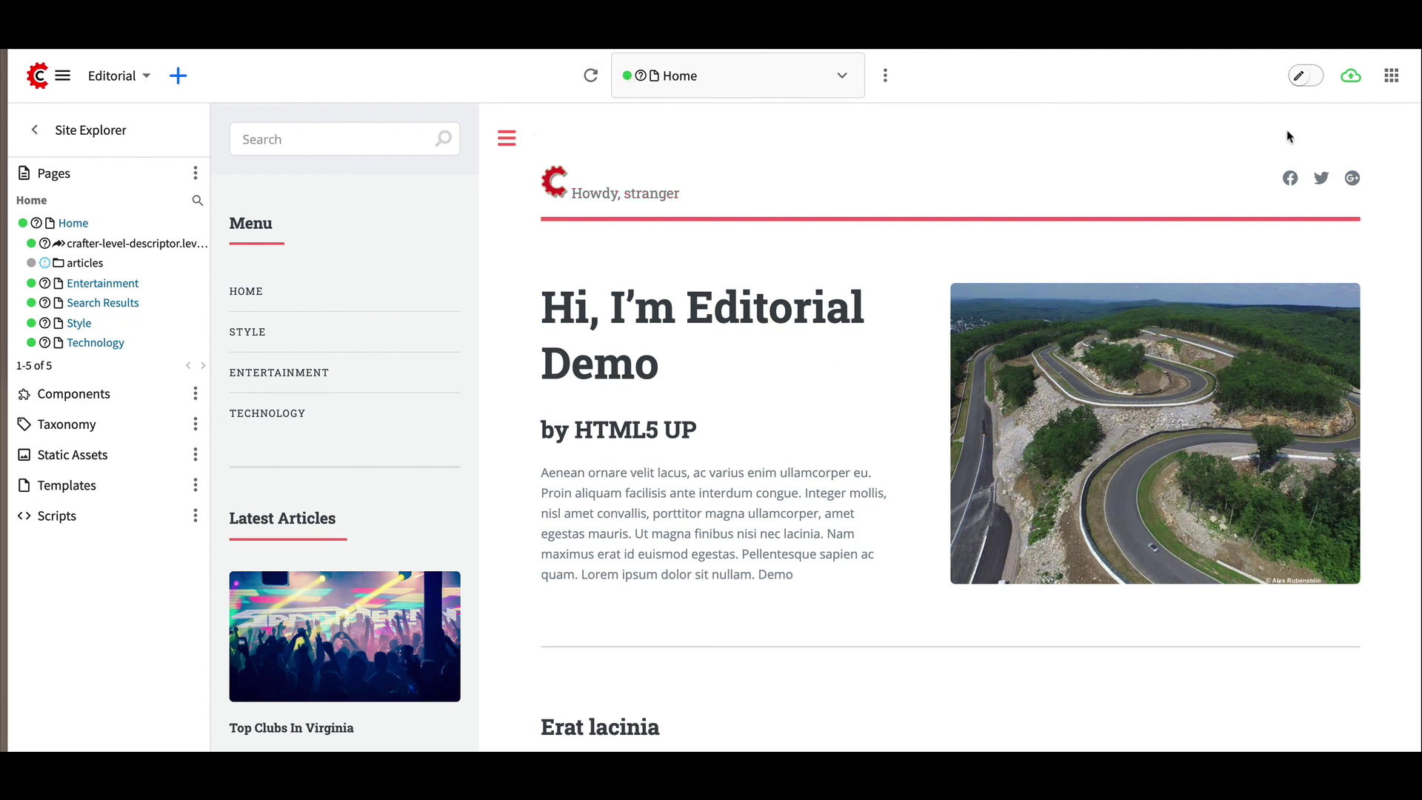
click(1393, 77)
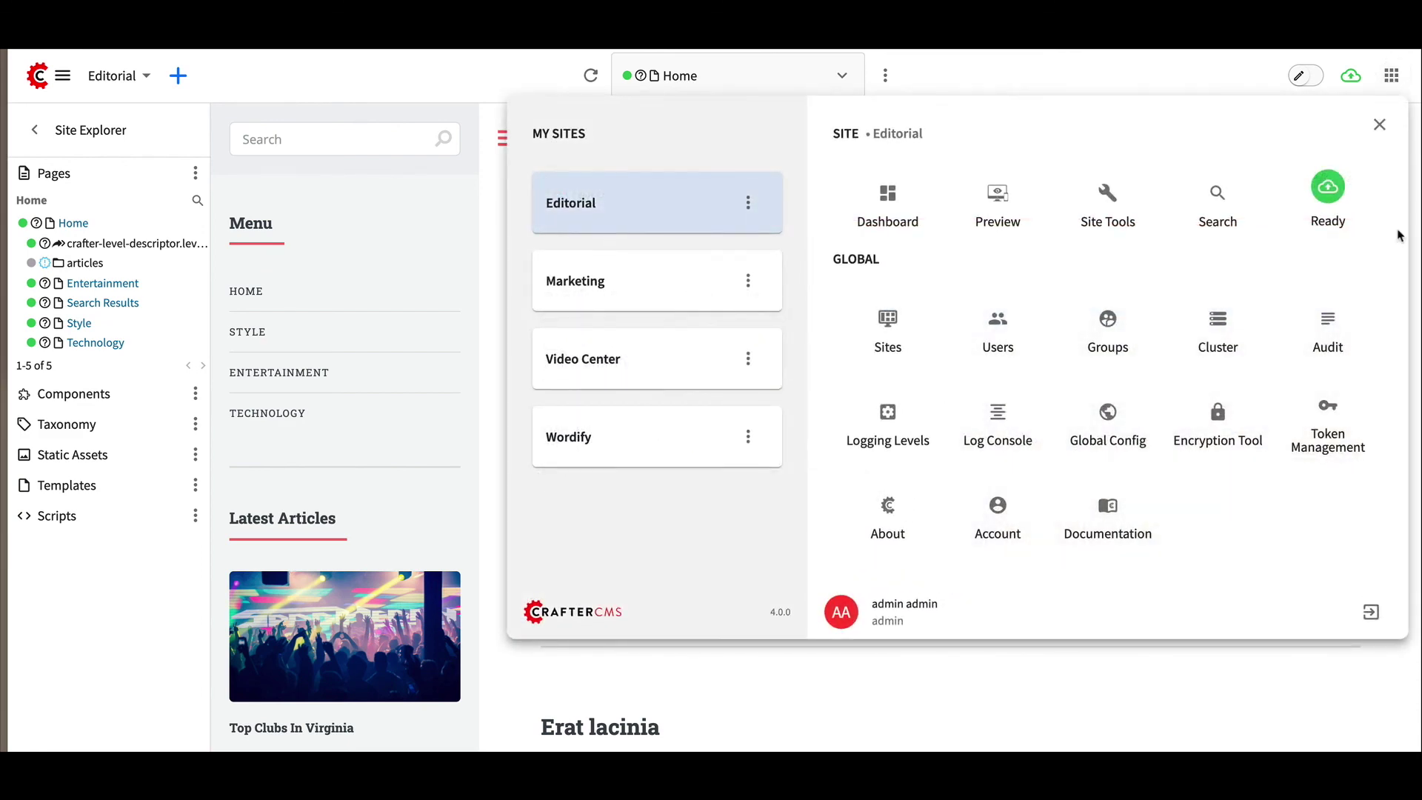